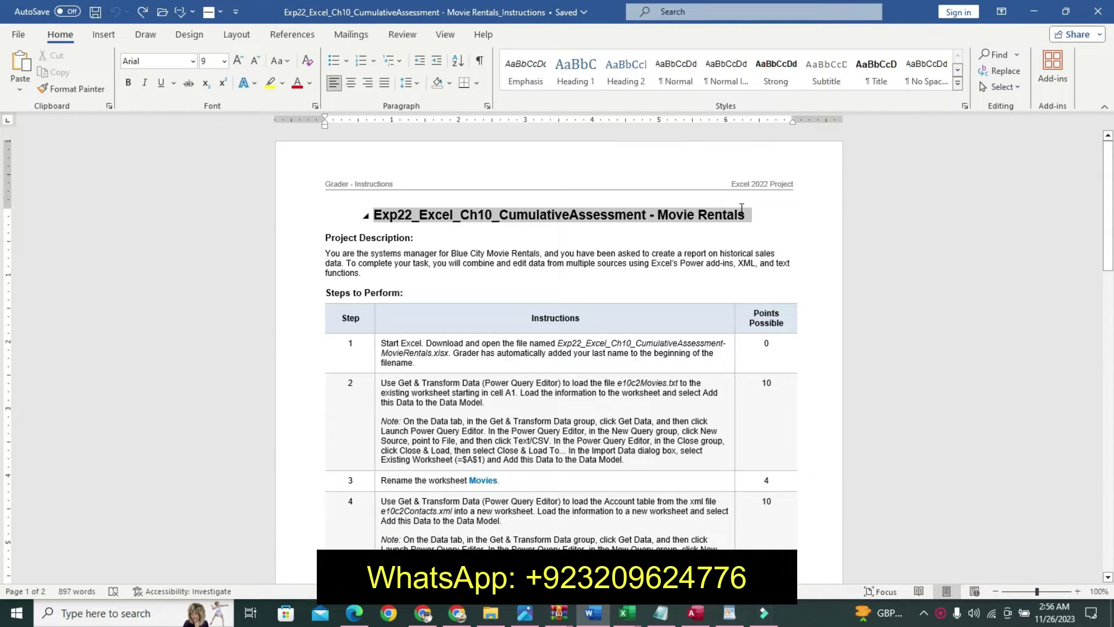
- Highlight the title yellow; make the Project Description text two sizes larger, bold and turquoise
left_click(788, 184)
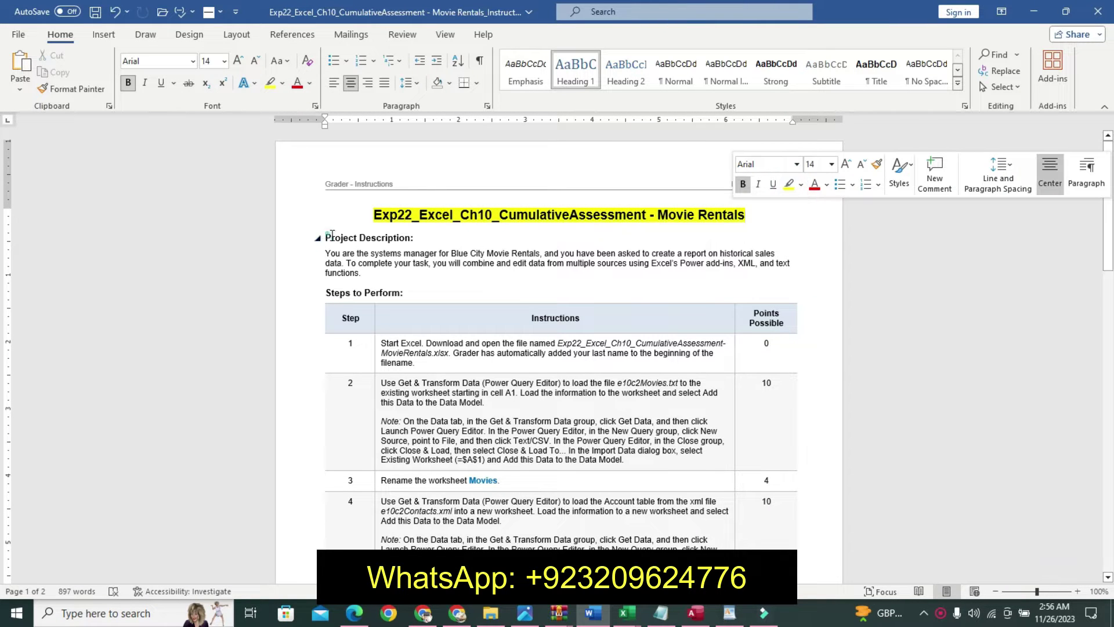
left_click_drag(326, 235, 361, 274)
left_click(516, 228)
left_click(516, 227)
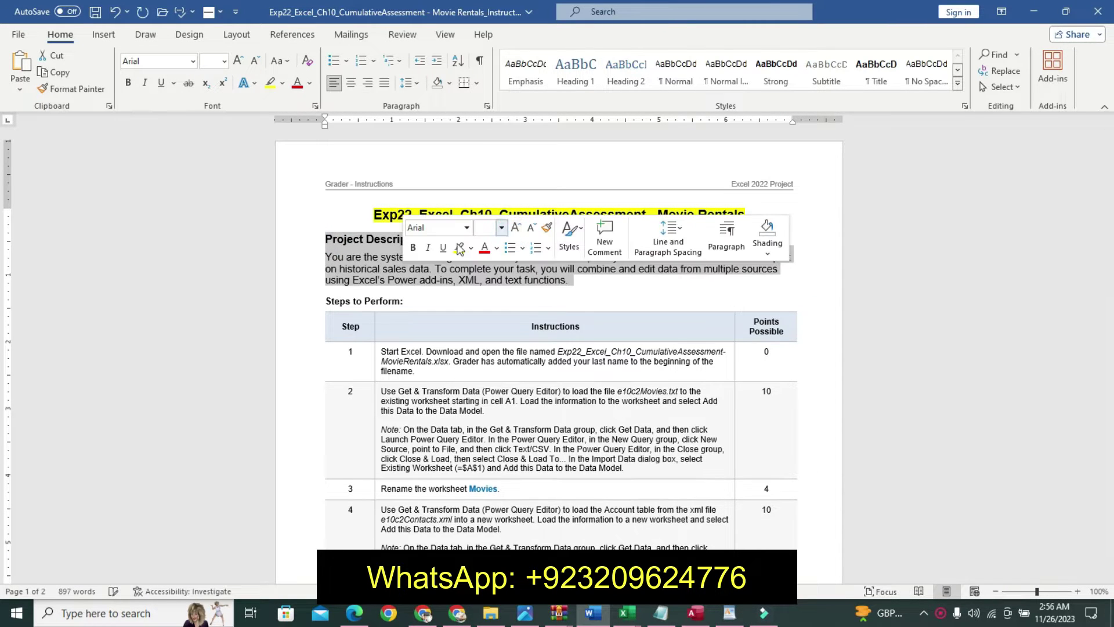
left_click(413, 247)
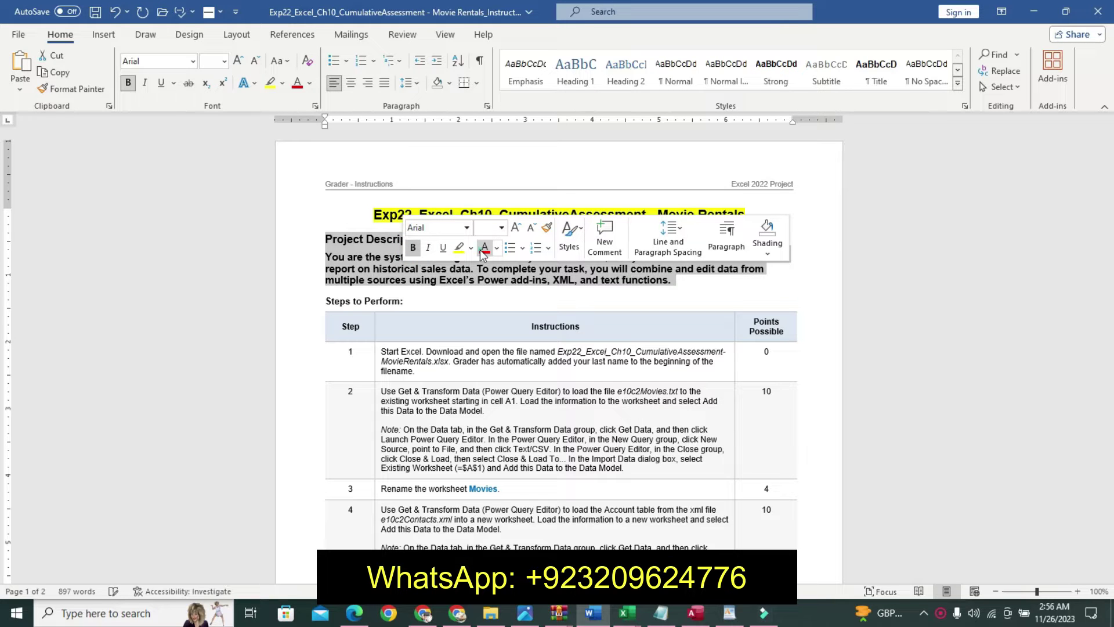
left_click(471, 247)
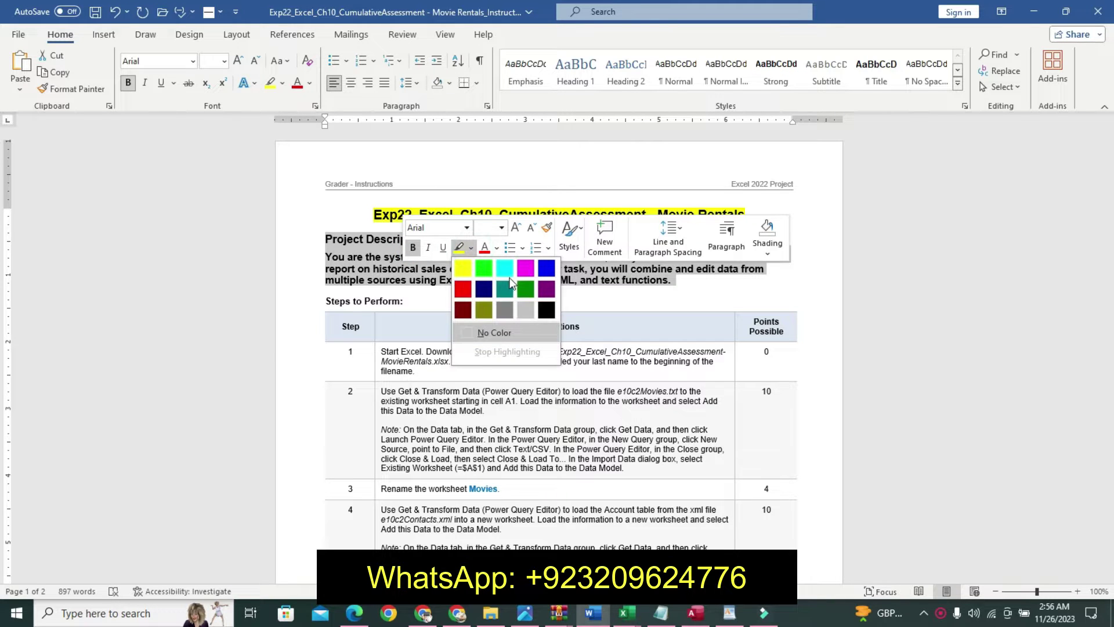
left_click(509, 277)
- Reselect the whole Project Description paragraph
left_click(620, 242)
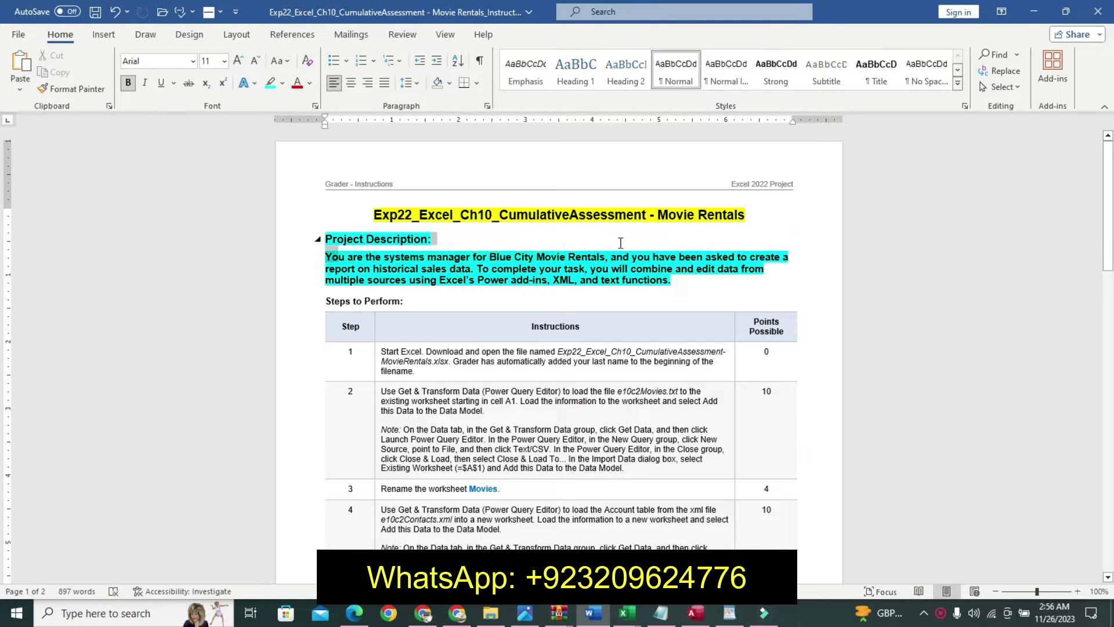
left_click_drag(620, 243, 720, 282)
left_click(330, 255)
left_click_drag(331, 256, 682, 283)
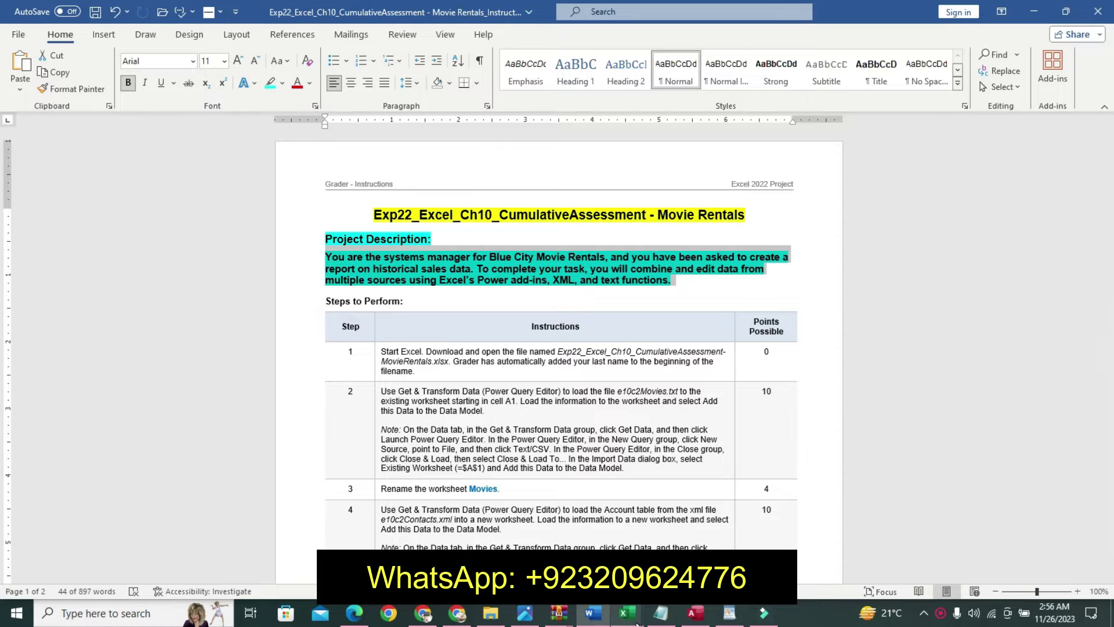
mouse_move(623, 613)
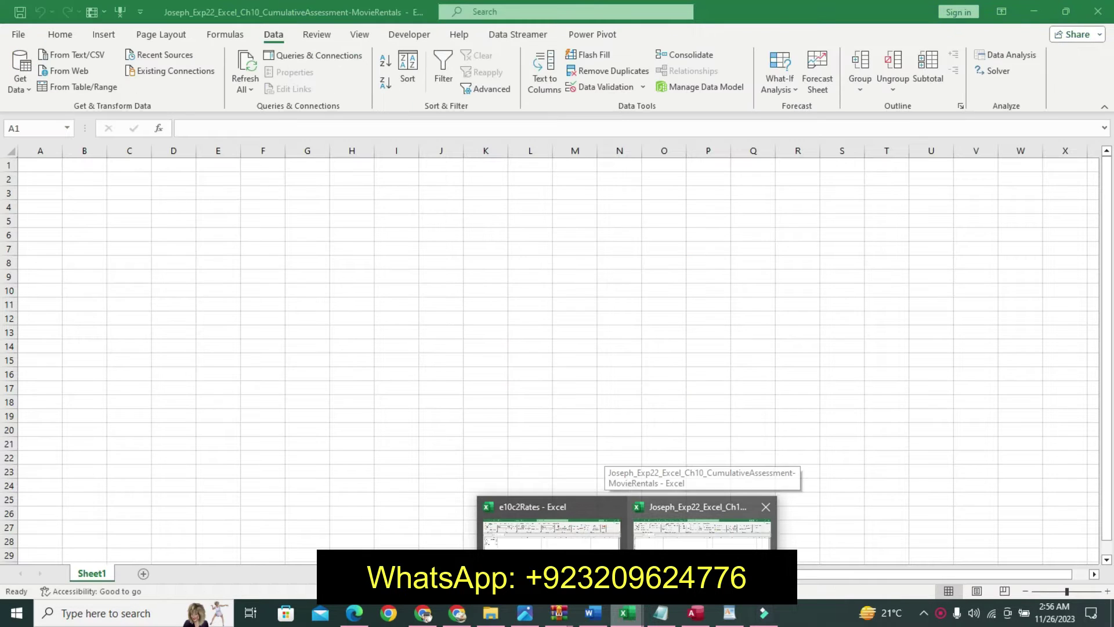
left_click(486, 443)
left_click(328, 400)
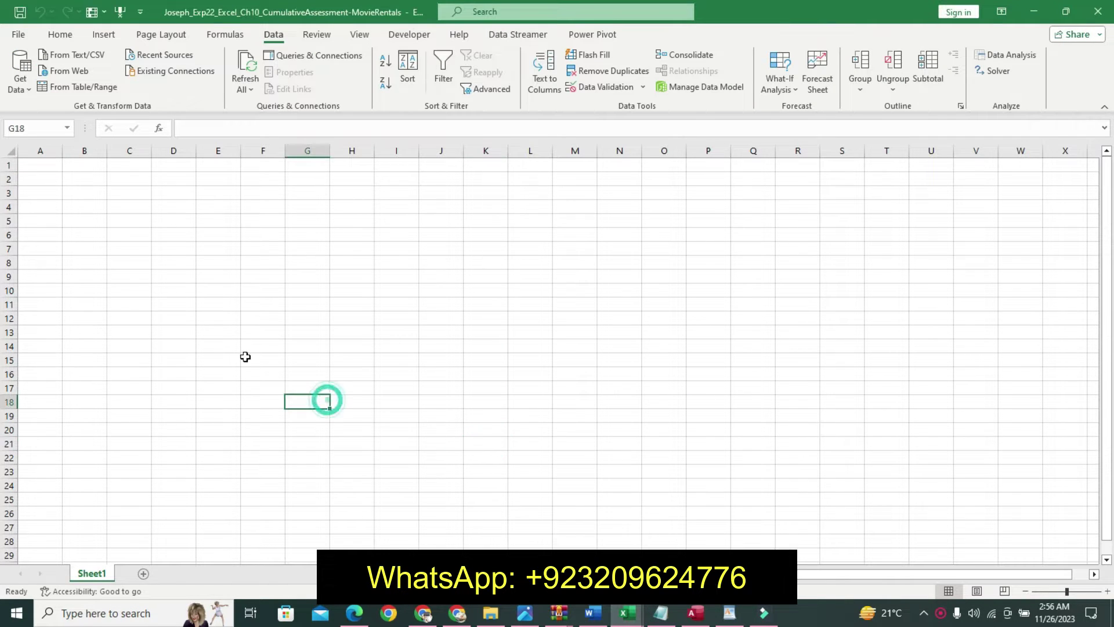
left_click(44, 167)
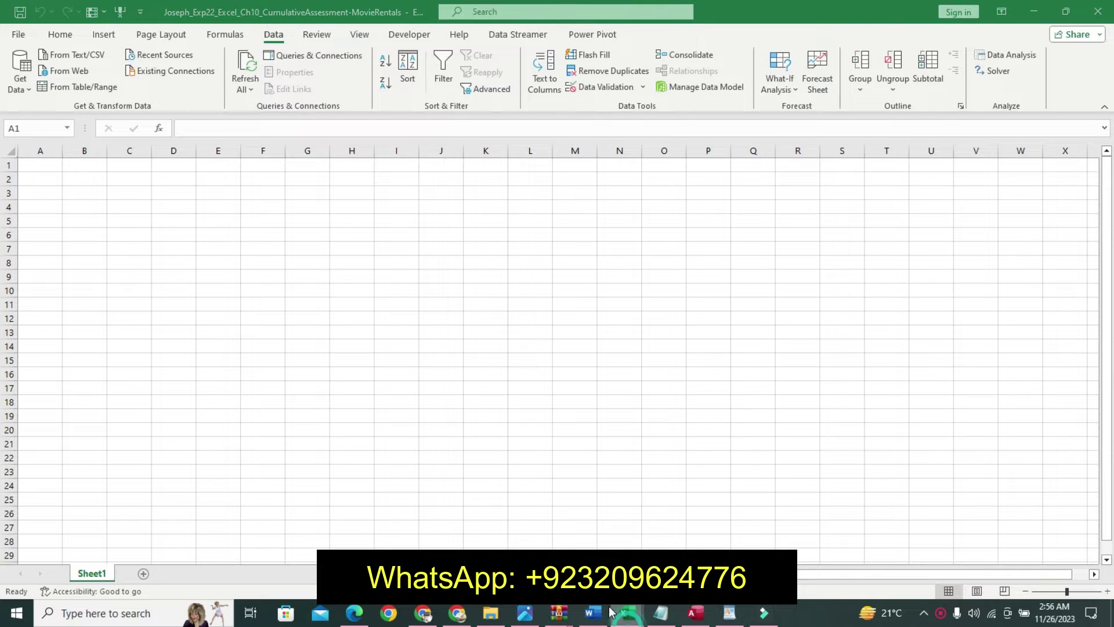
left_click(708, 522)
left_click(543, 321)
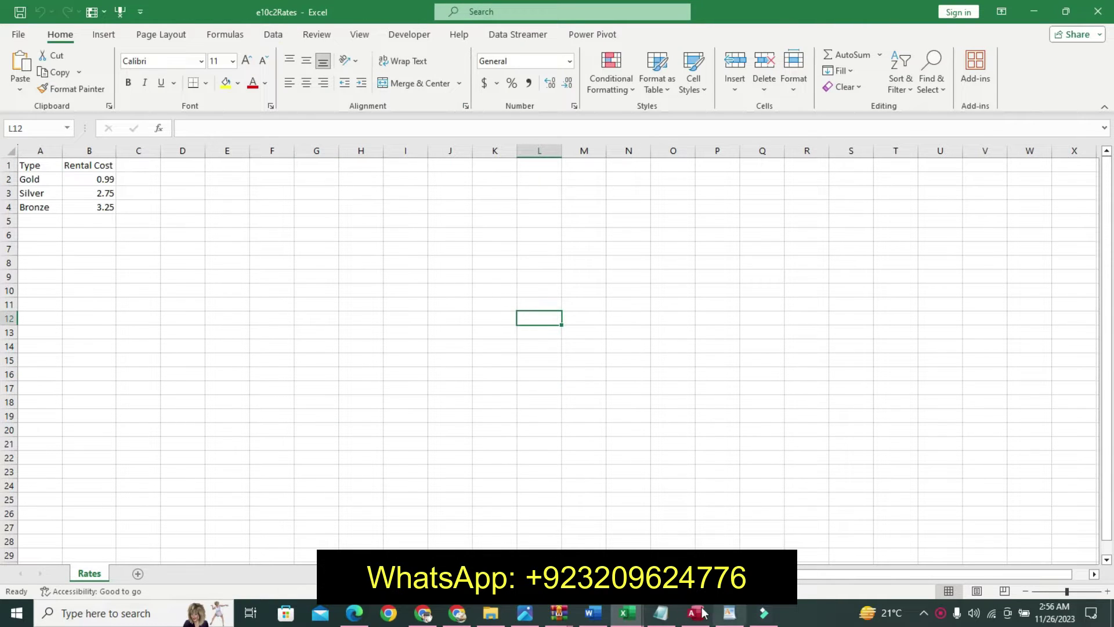
left_click(661, 613)
left_click(695, 613)
left_click(729, 613)
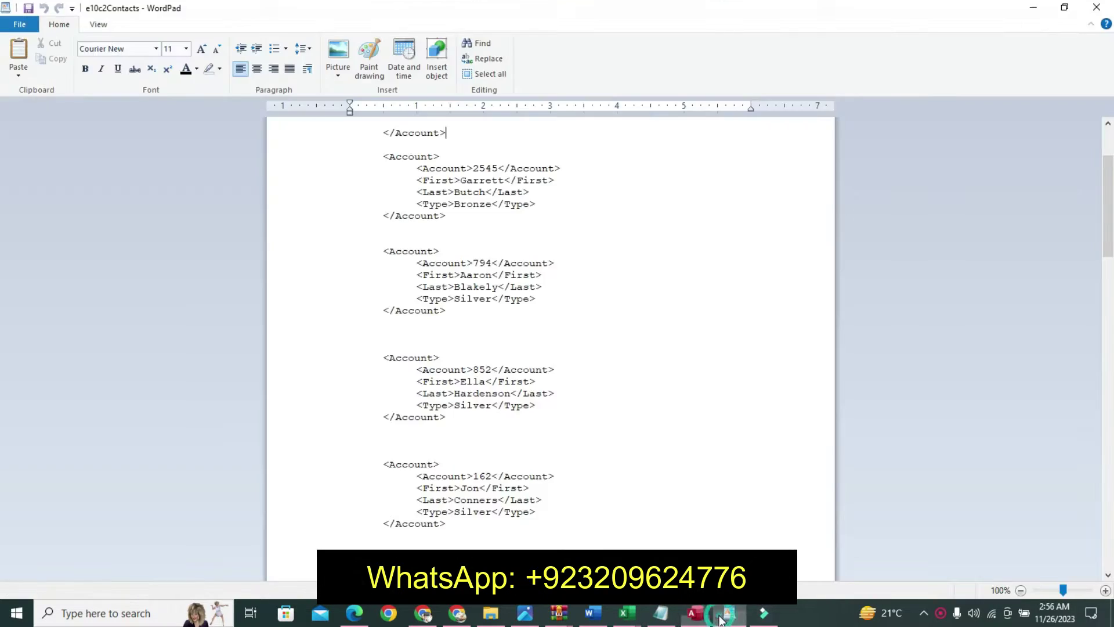
left_click(592, 614)
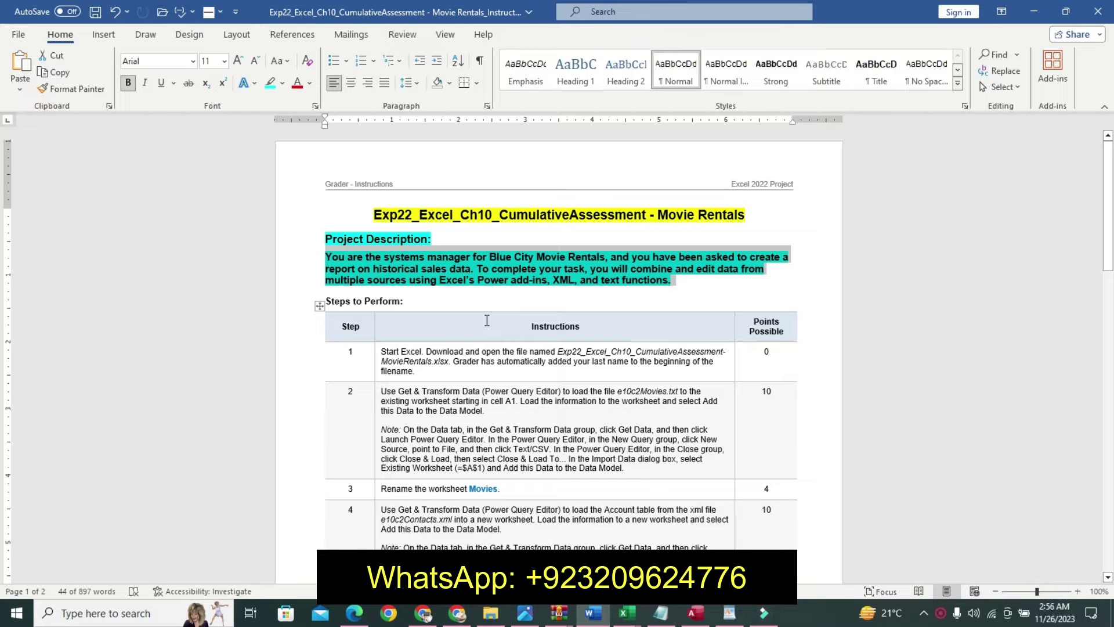
- Undo the title and description formatting, then highlight the step 1 text turquoise
key("ctrl+z")
key("ctrl+z")
key("ctrl+z")
key("ctrl+z")
key("ctrl+z")
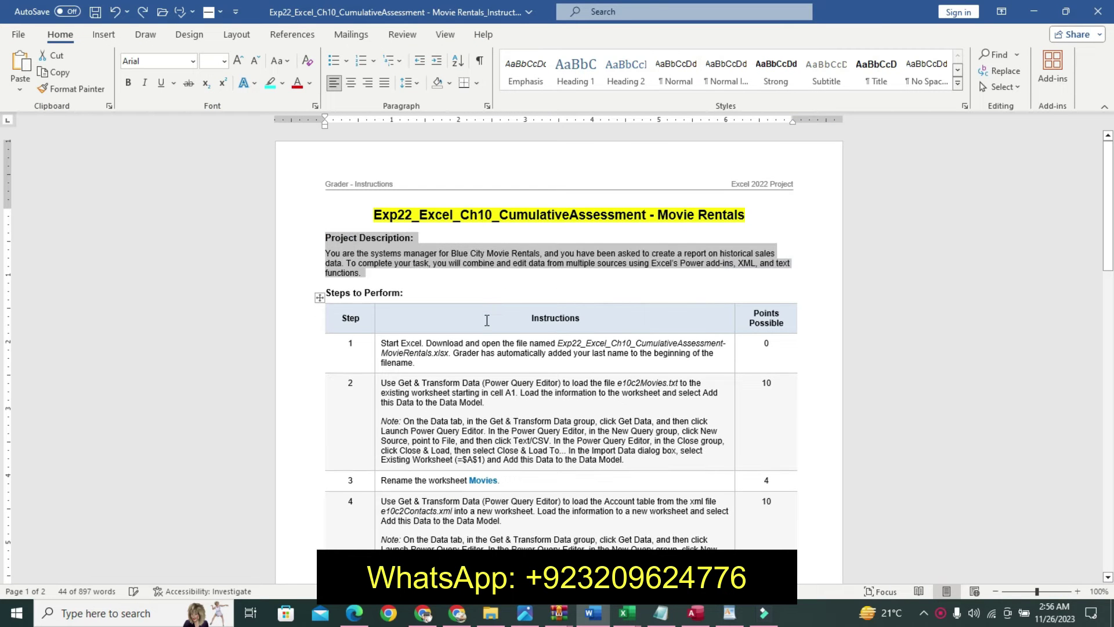
key("ctrl+z")
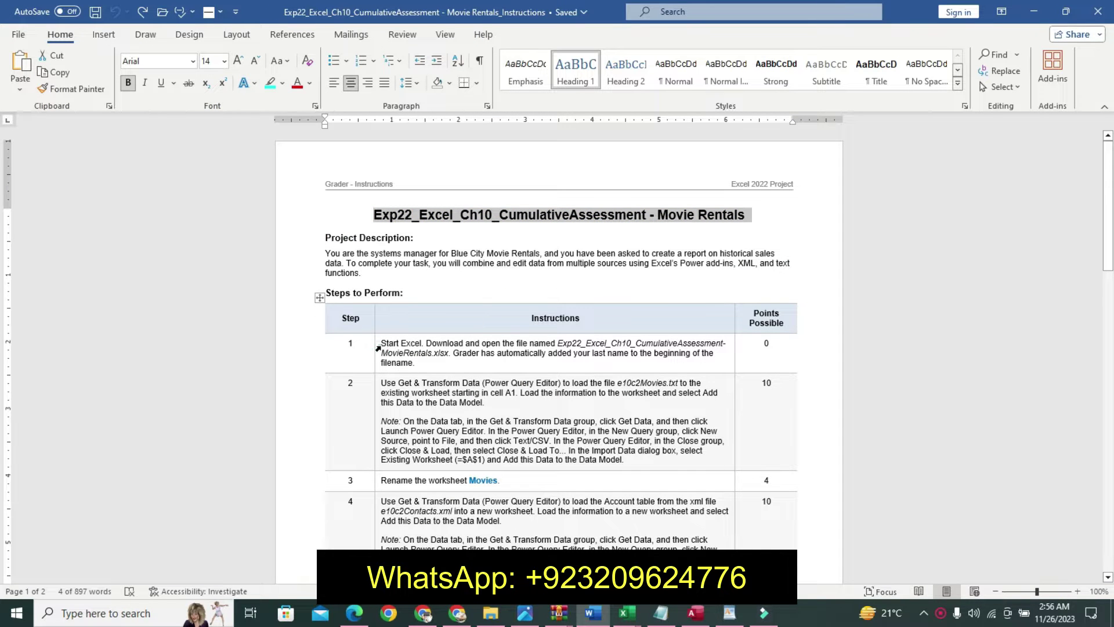
left_click(378, 348)
left_click(436, 387)
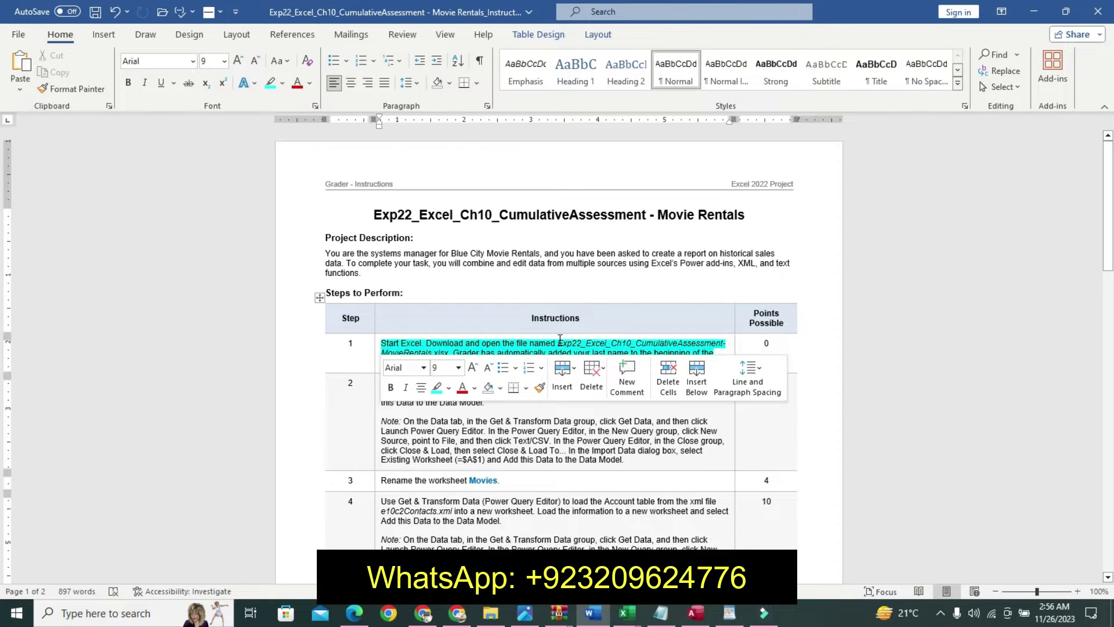
- Make step 1's workbook filename two sizes larger, bold and highlighted yellow
left_click_drag(559, 340, 489, 354)
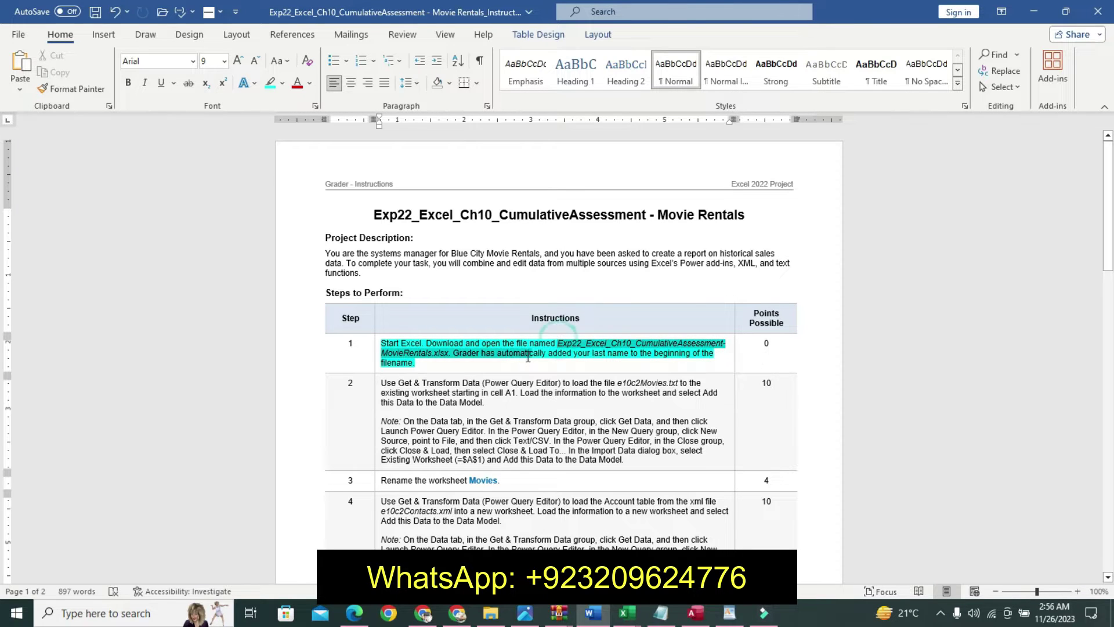
double_click(453, 352)
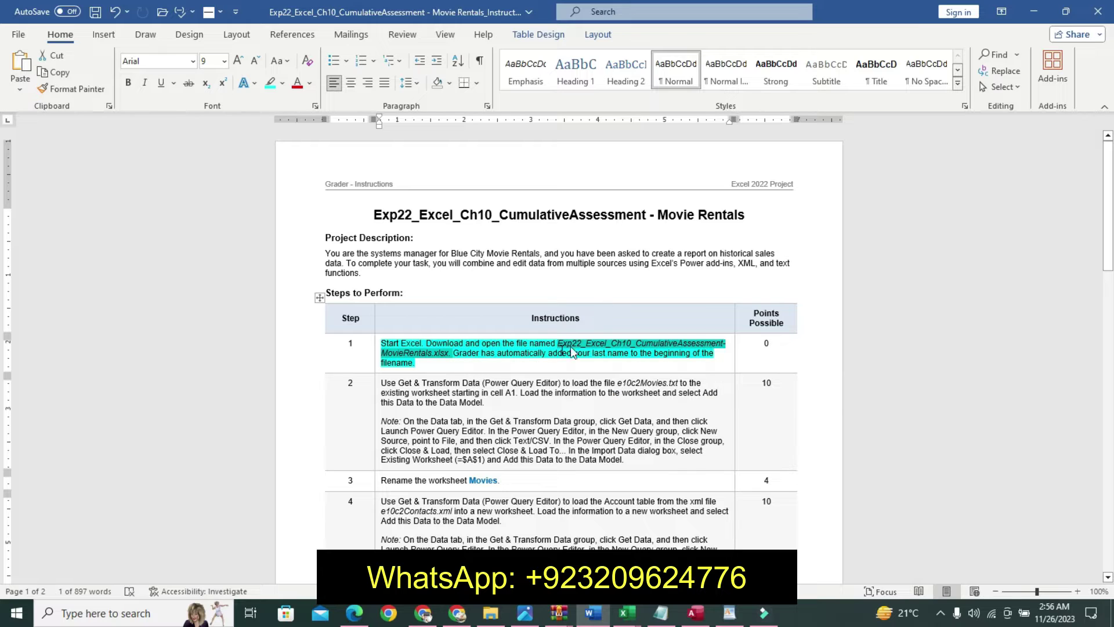
left_click(237, 61)
left_click(238, 61)
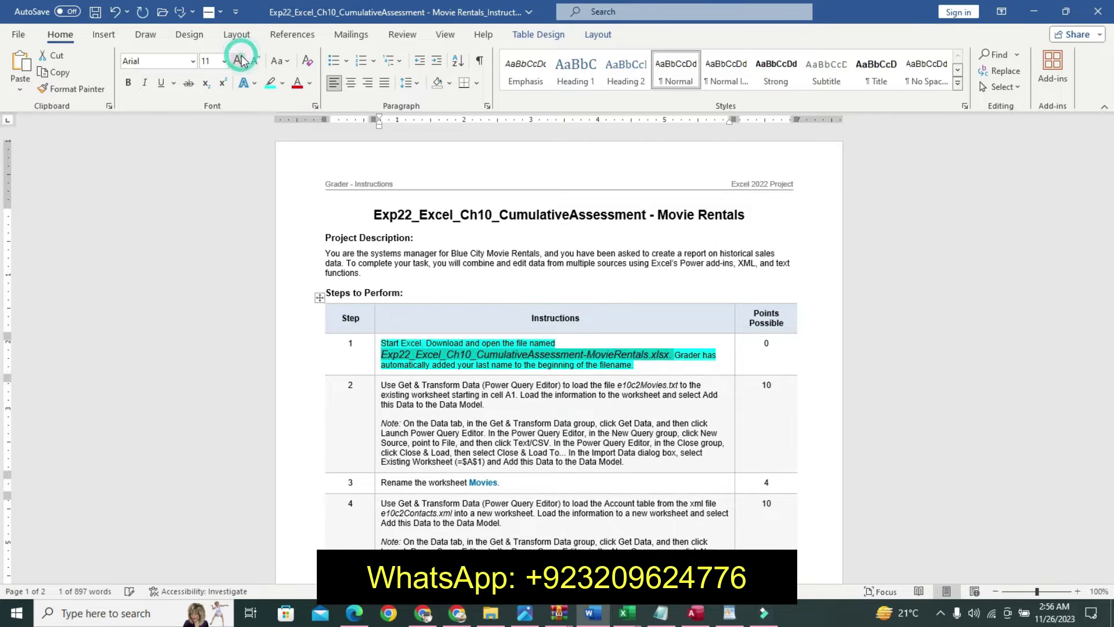
left_click(129, 82)
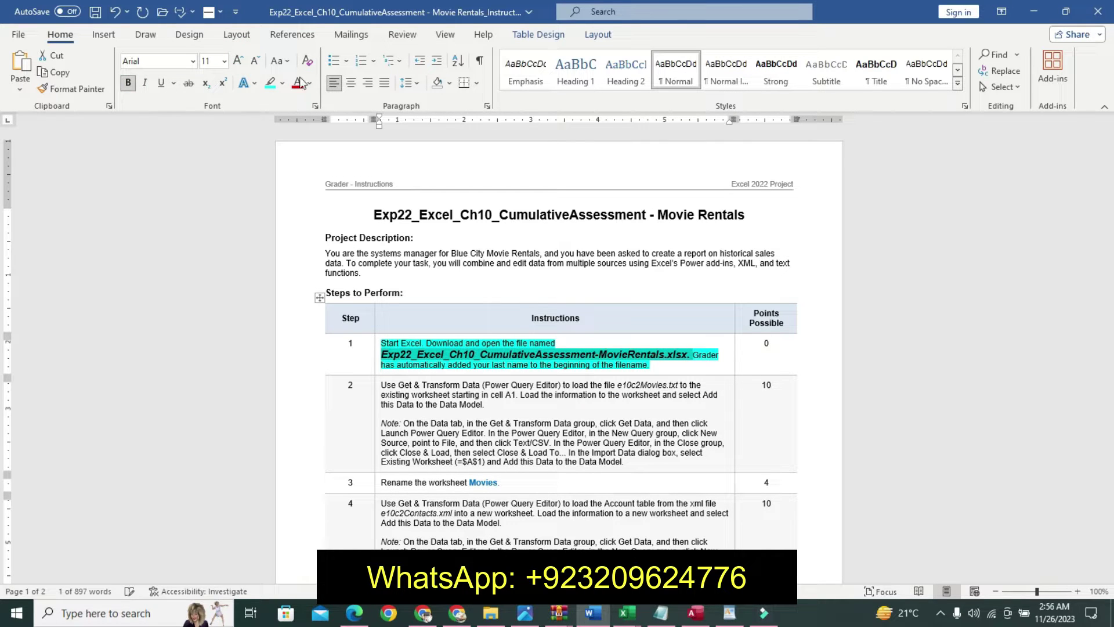
left_click(282, 82)
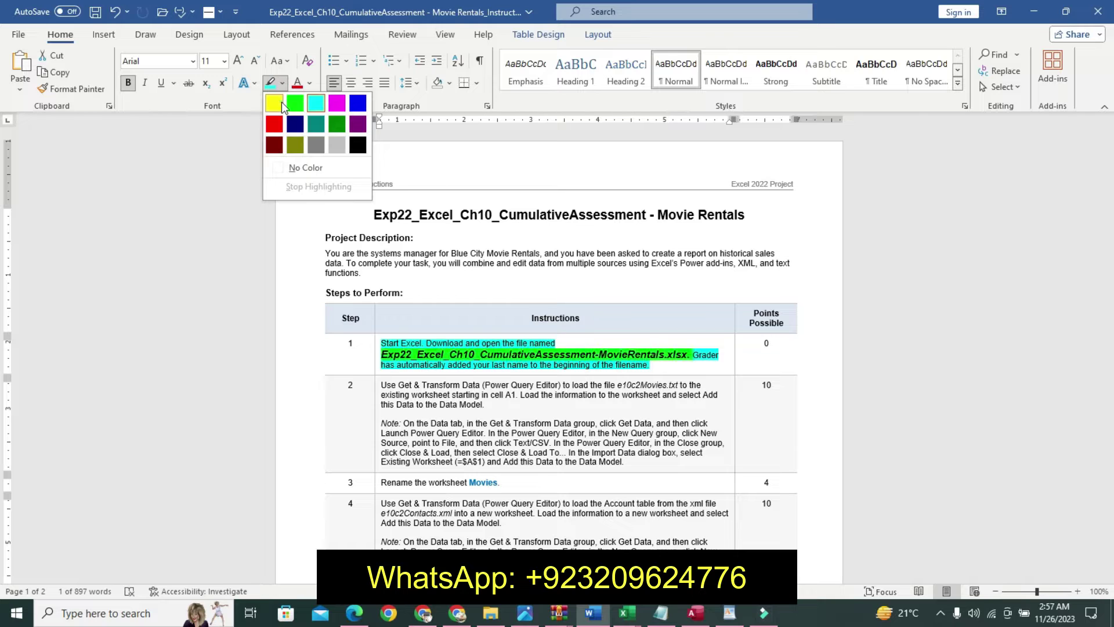
left_click(277, 105)
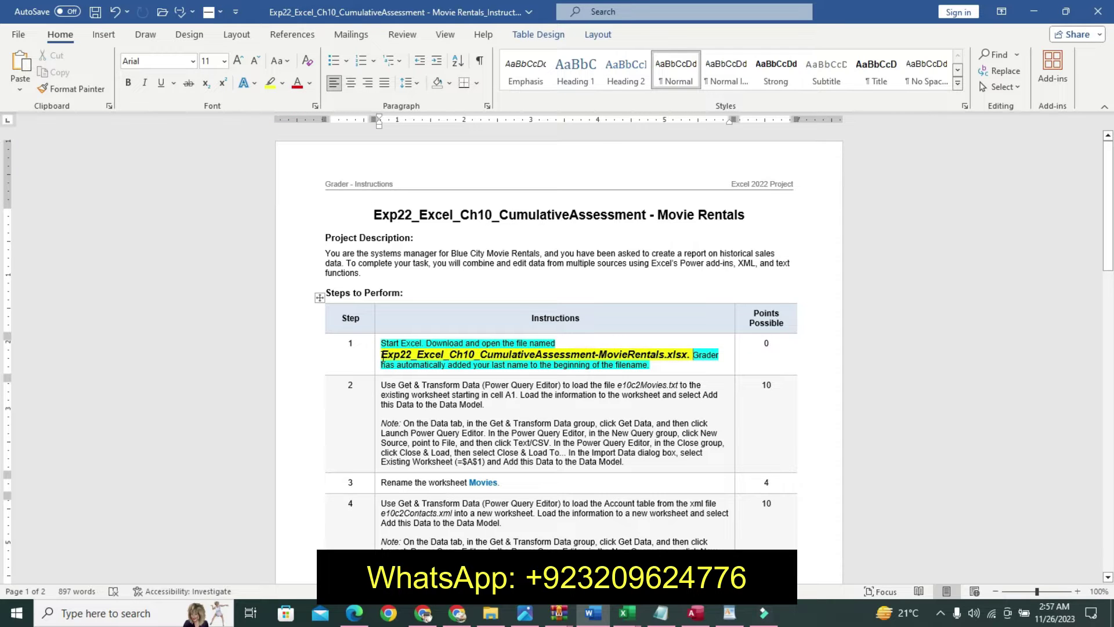
left_click_drag(382, 355, 651, 344)
left_click(684, 359, "shift")
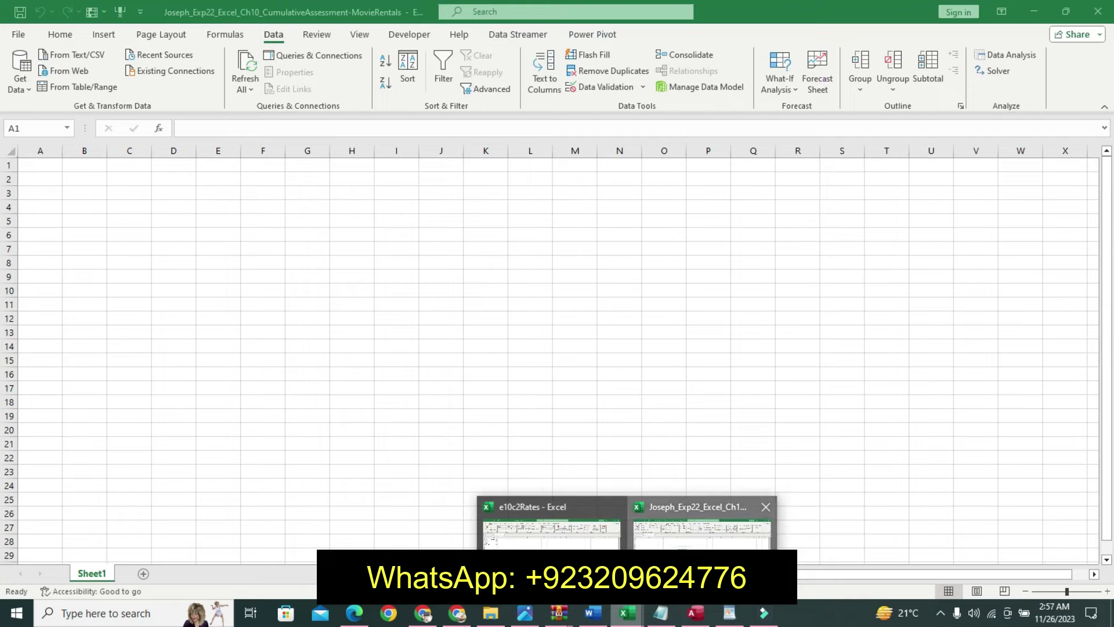
- Glance at the Excel workbook, then undo the step 1 formatting in Word
mouse_move(623, 613)
left_click(702, 525)
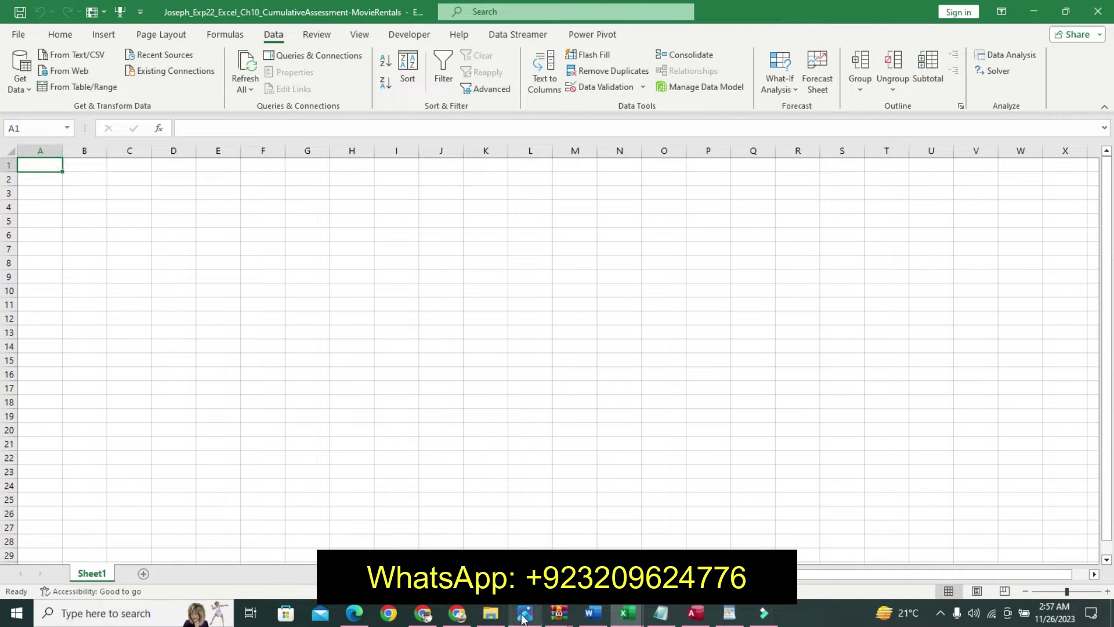
left_click(593, 615)
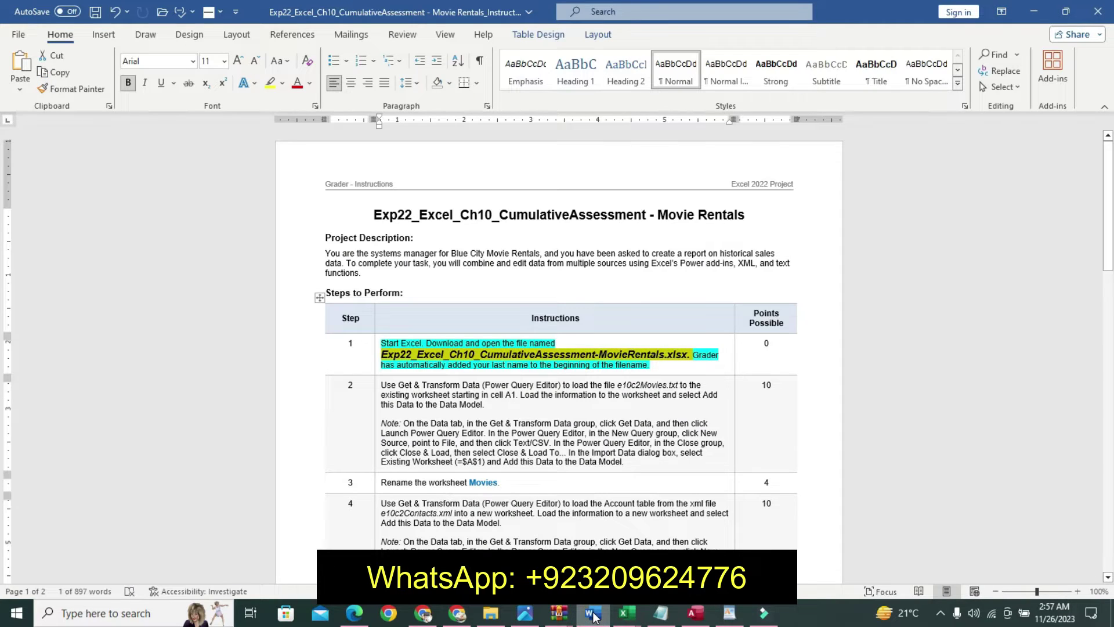
key("ctrl+z")
key("ctrl+z")
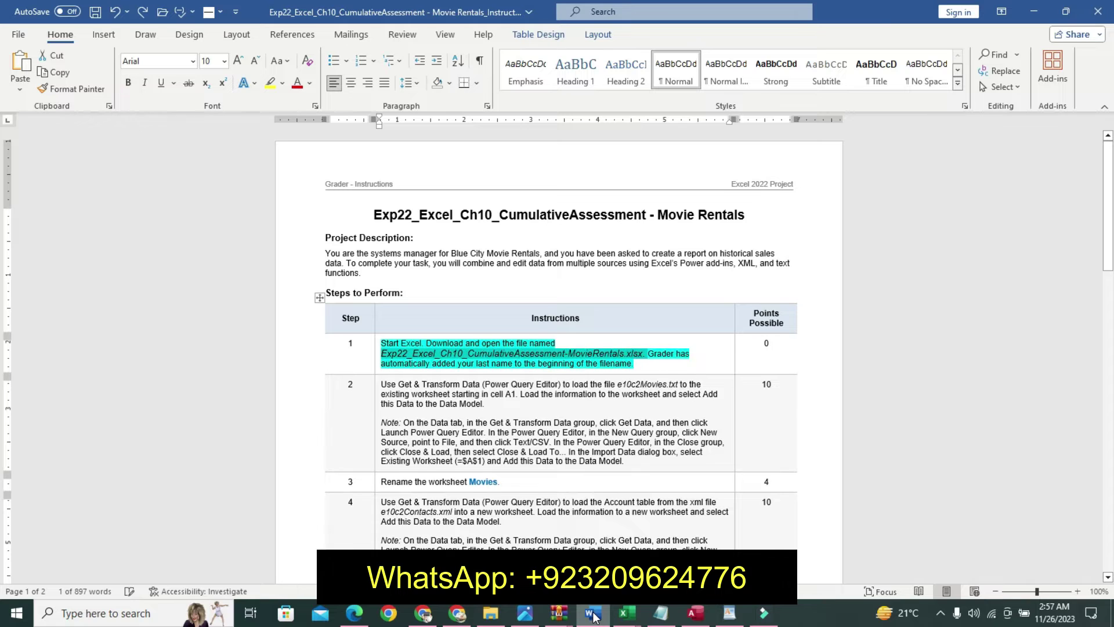
key("ctrl+z")
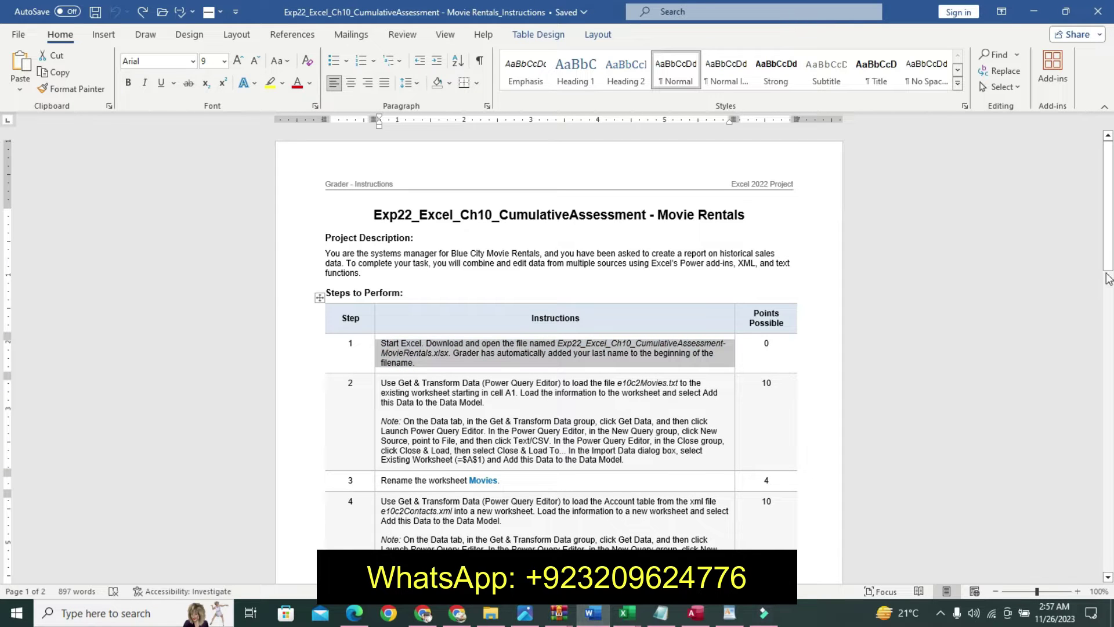
left_click_drag(1109, 230, 1109, 282)
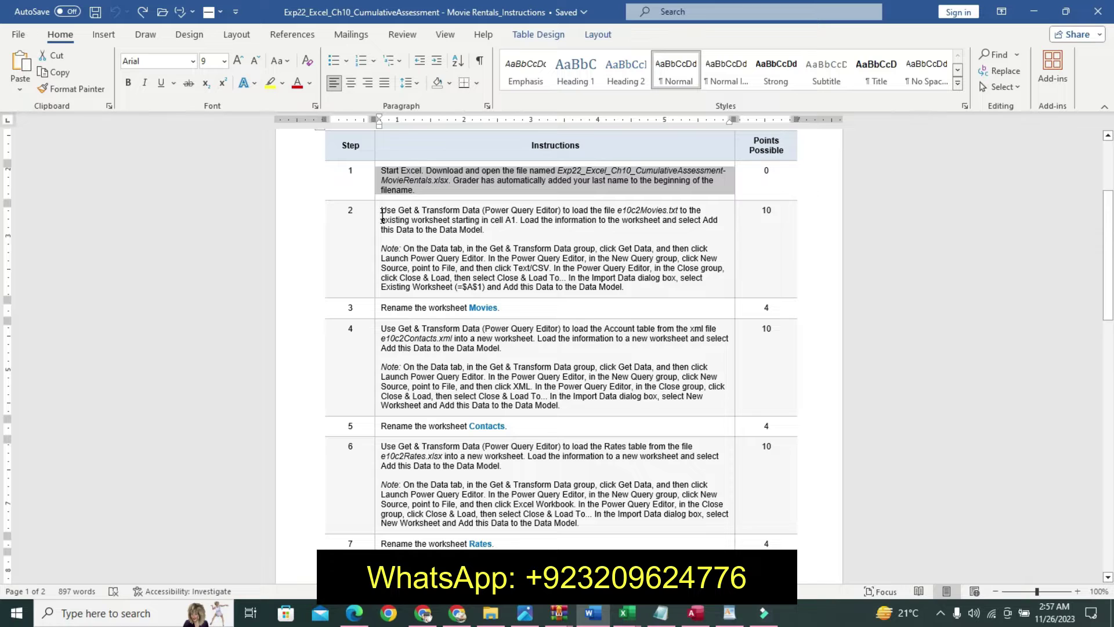
- Make the step 2 heading two sizes larger, bold and highlighted turquoise
left_click_drag(382, 213, 493, 229)
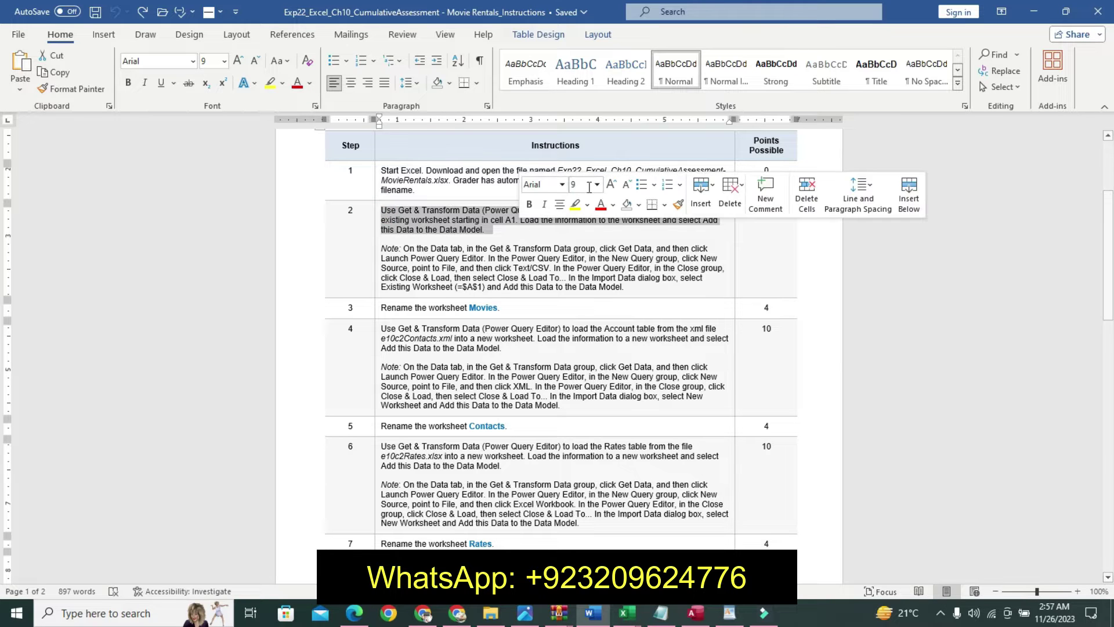
left_click(611, 184)
left_click(611, 184)
left_click(529, 204)
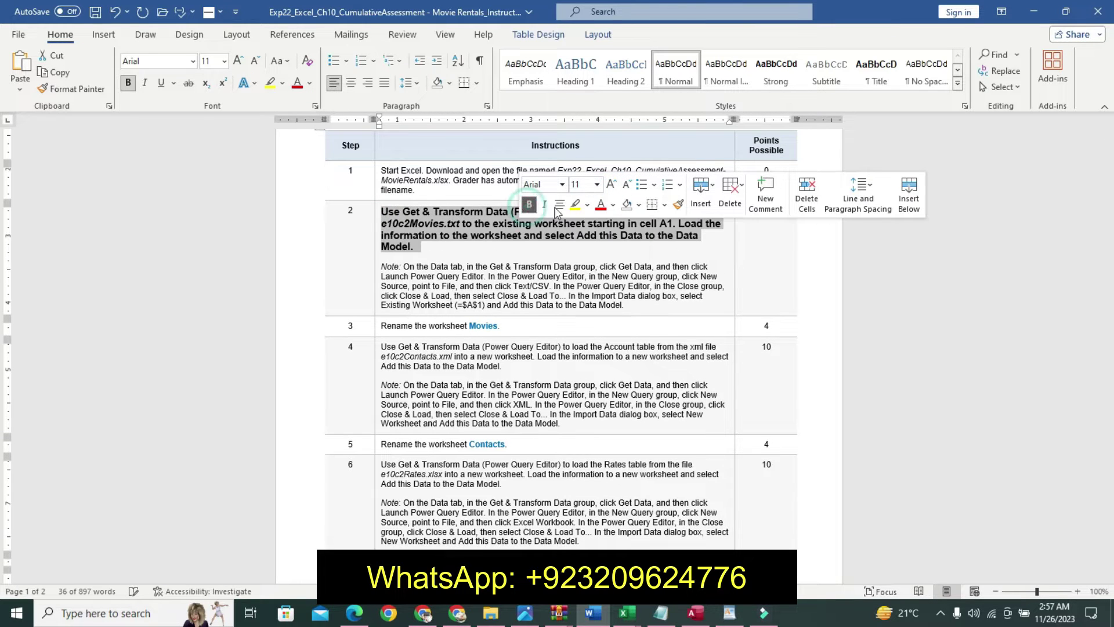
left_click(587, 204)
left_click(622, 233)
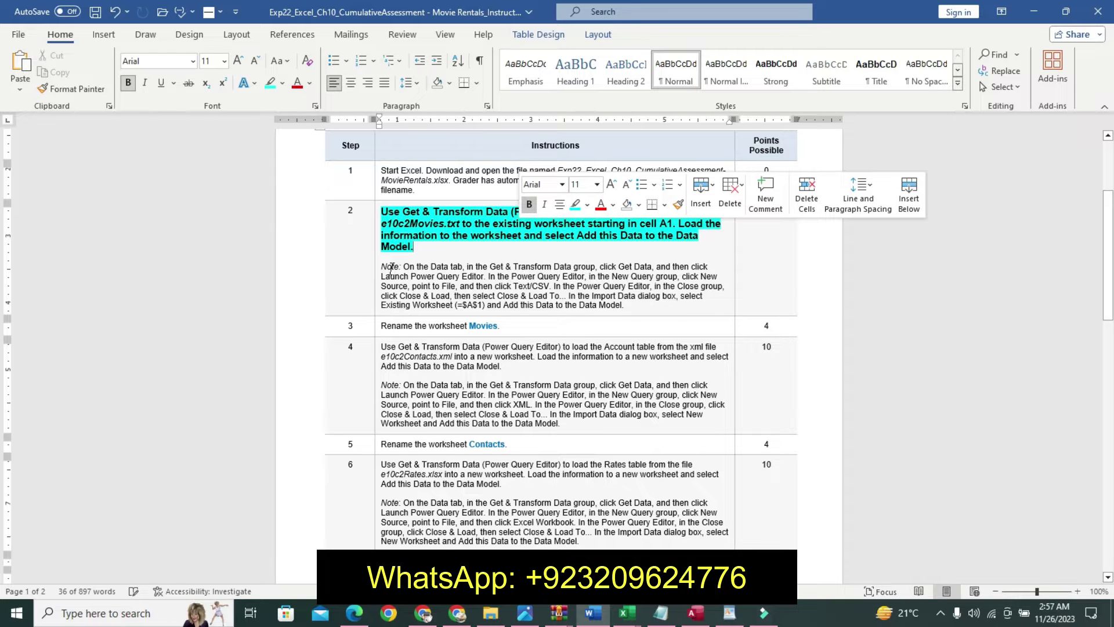
- Highlight the step 2 note paragraph in yellow
left_click_drag(378, 271, 630, 309)
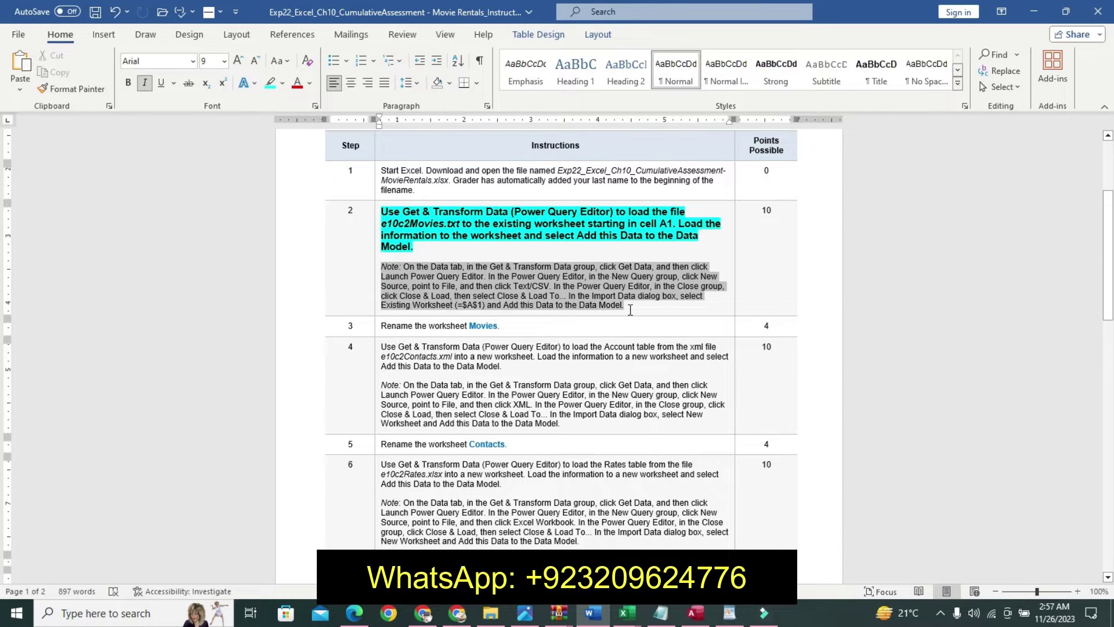
left_click(702, 285)
left_click(692, 306)
left_click(499, 285)
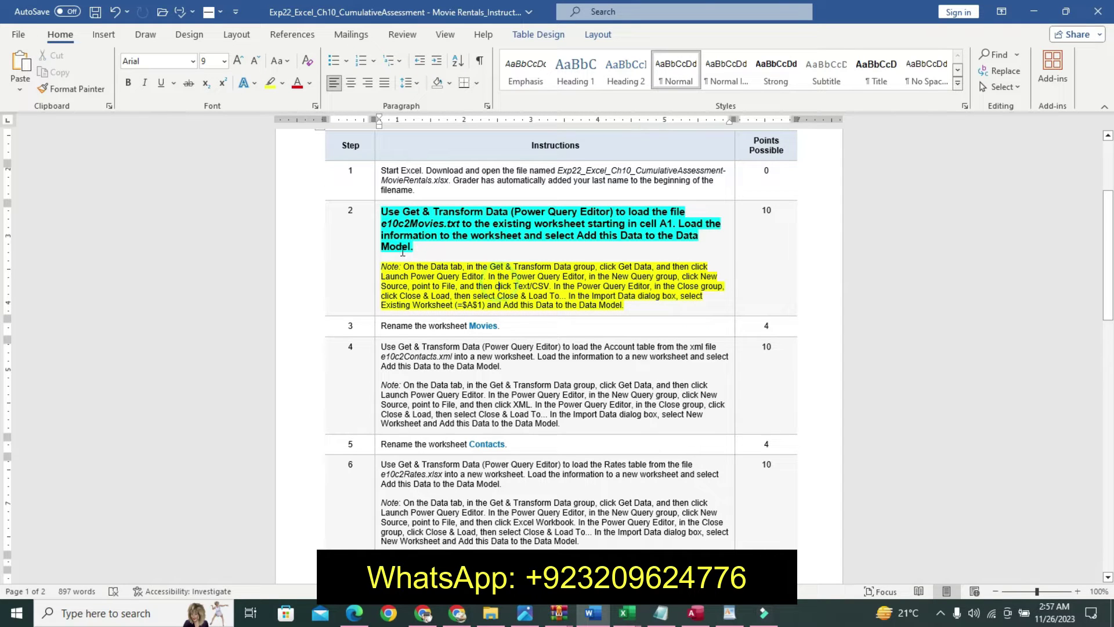
- Enlarge the step 2 heading to 12 pt
left_click_drag(387, 210, 458, 249)
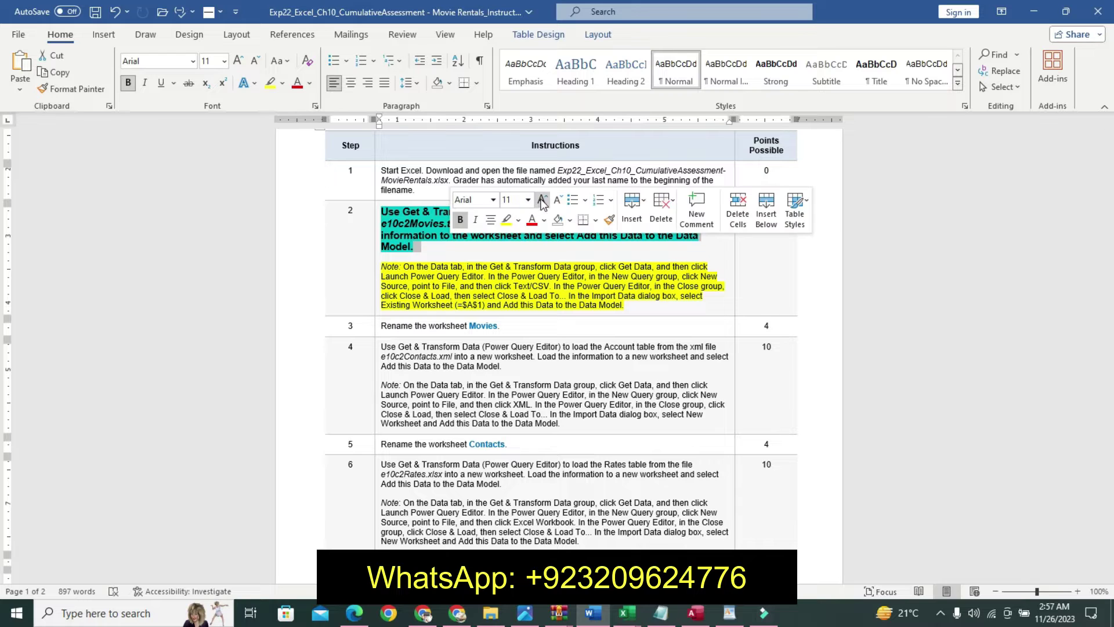
left_click(542, 199)
left_click(399, 242)
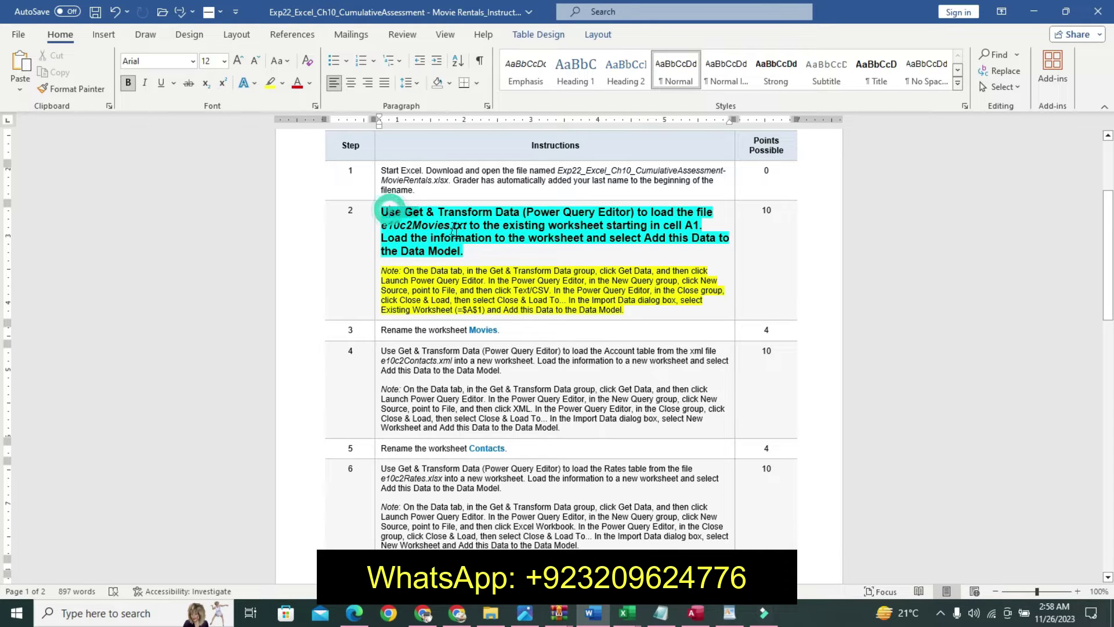
left_click_drag(395, 210, 730, 255)
mouse_move(1109, 217)
left_mouse_down()
mouse_move(1109, 354)
mouse_move(950, 363)
left_mouse_up()
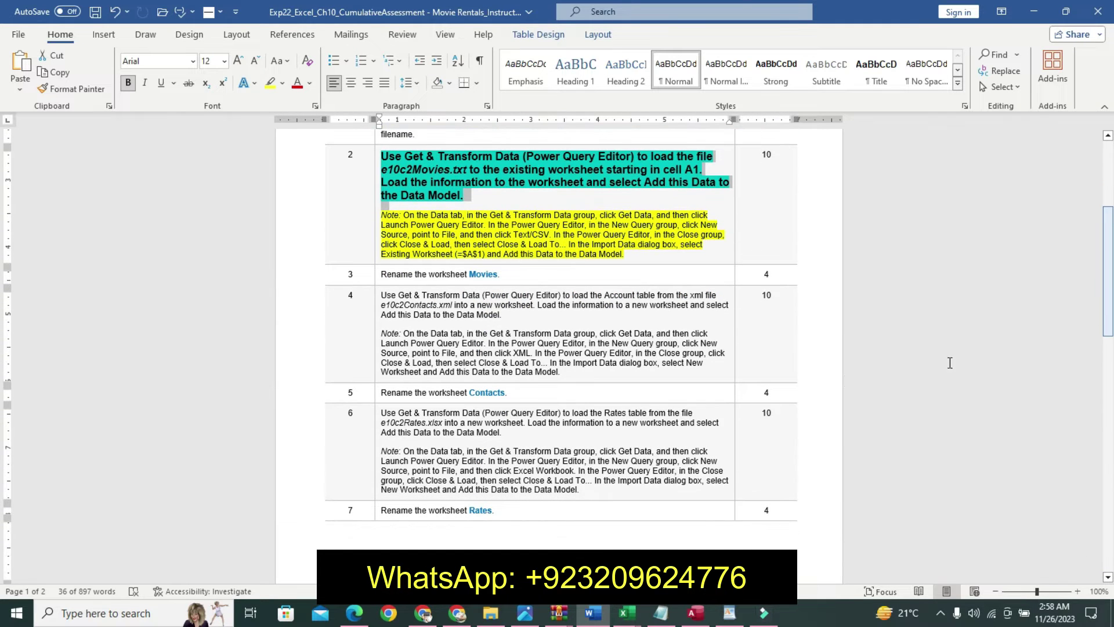
left_click_drag(1111, 319, 963, 300)
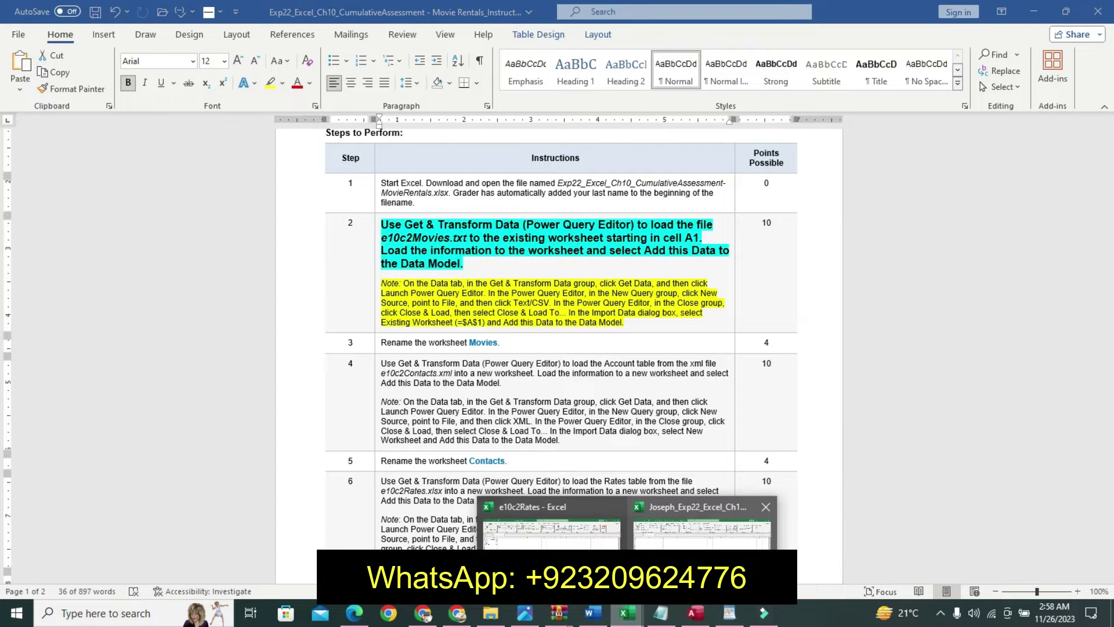
mouse_move(623, 612)
left_click(733, 522)
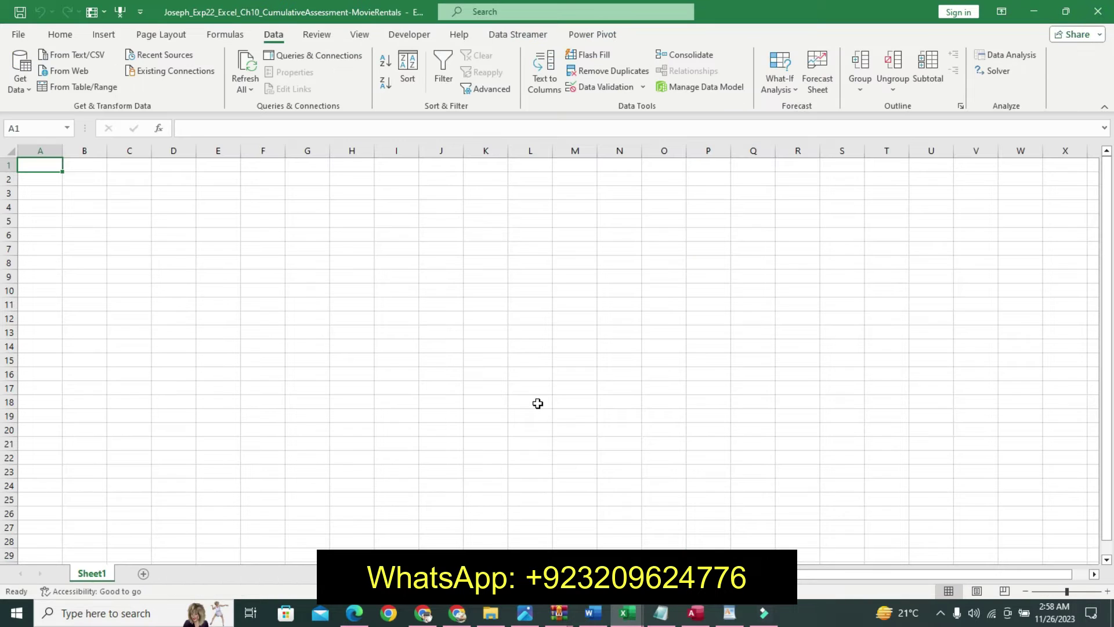
- Import e10c2Movies from Text/CSV and choose Load To... from the preview's Load menu
left_click(66, 56)
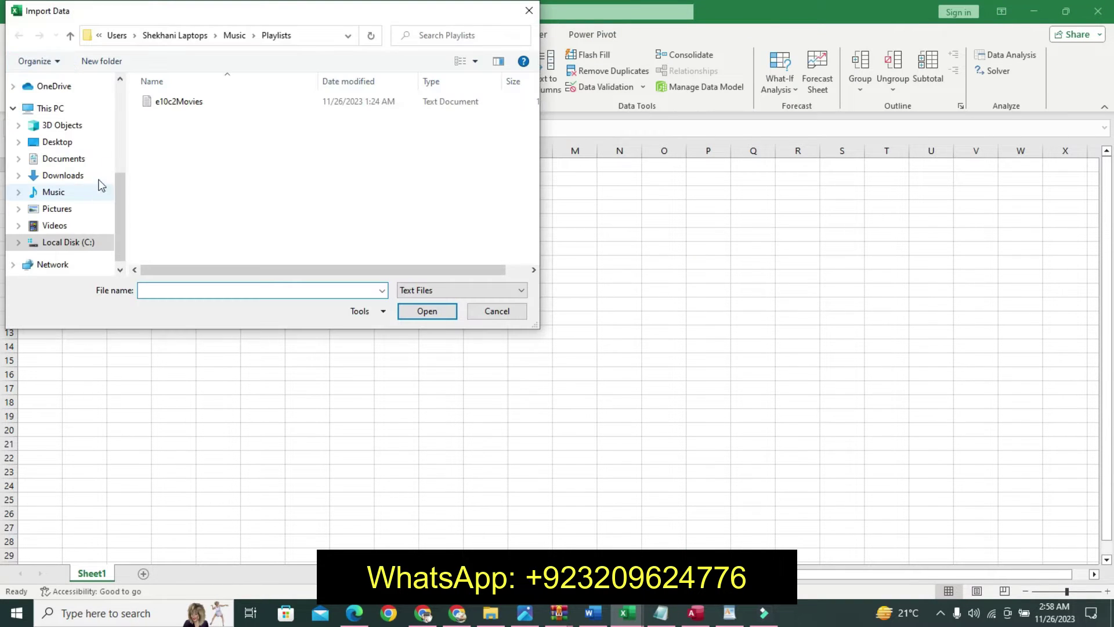
left_click(178, 101)
left_click(427, 311)
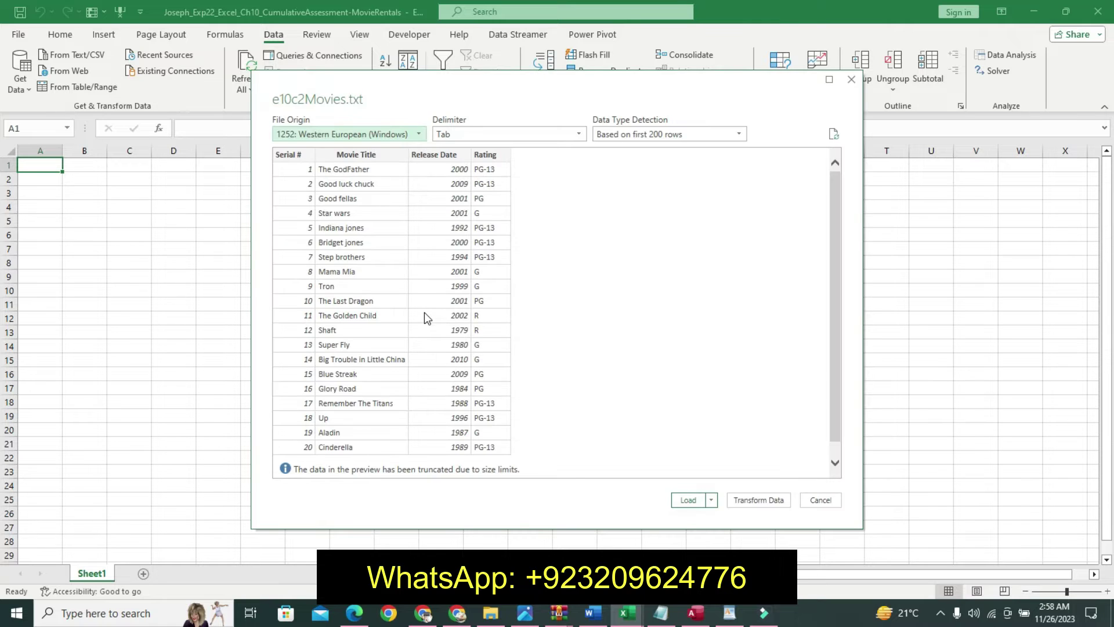
left_click(712, 498)
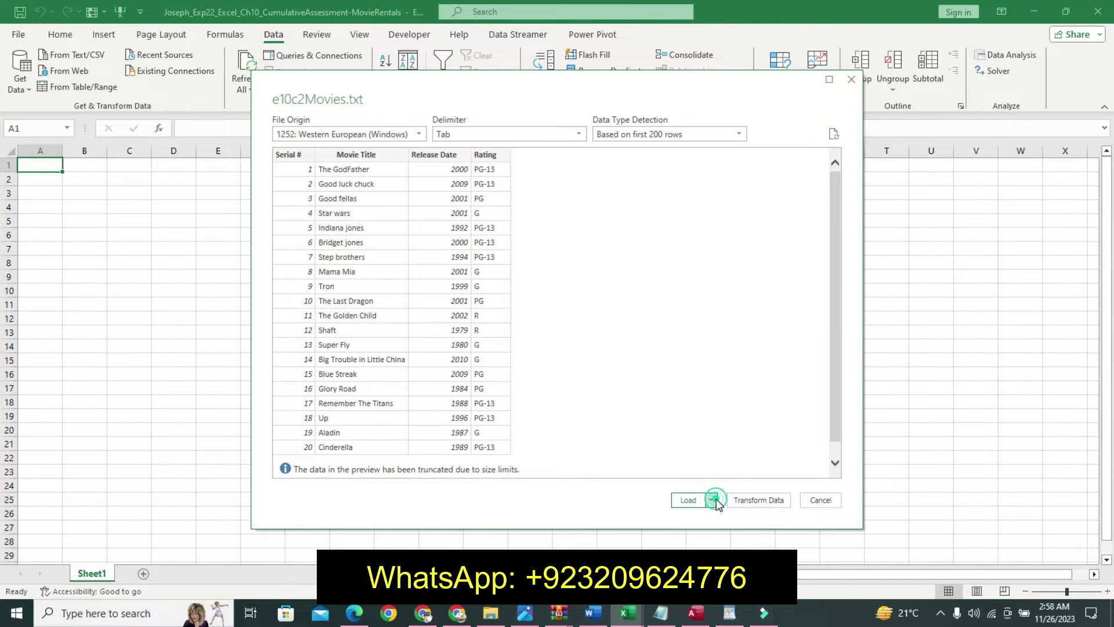
left_click(729, 529)
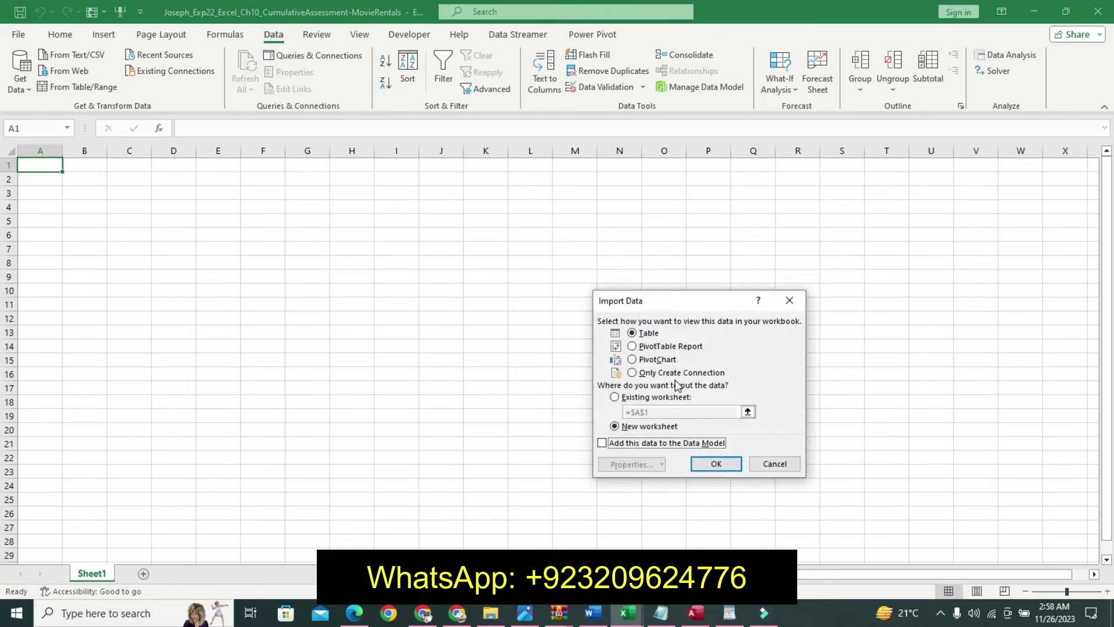
- Load the e10c2Movies data as a table at Sheet1 $A$1, added to the Data Model
left_click(615, 398)
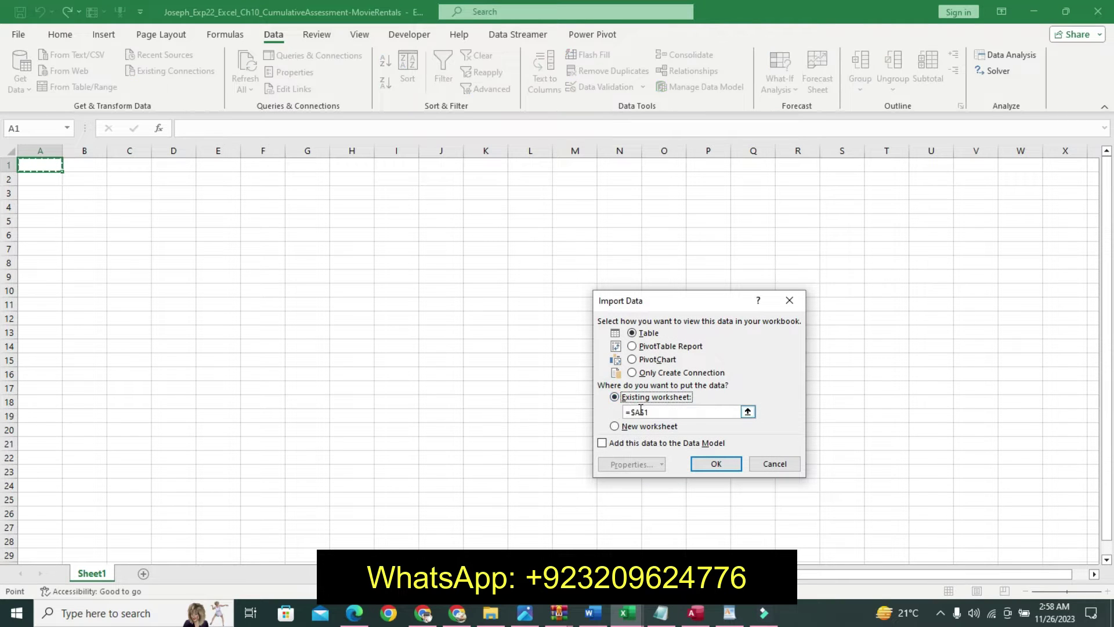
left_click(694, 451)
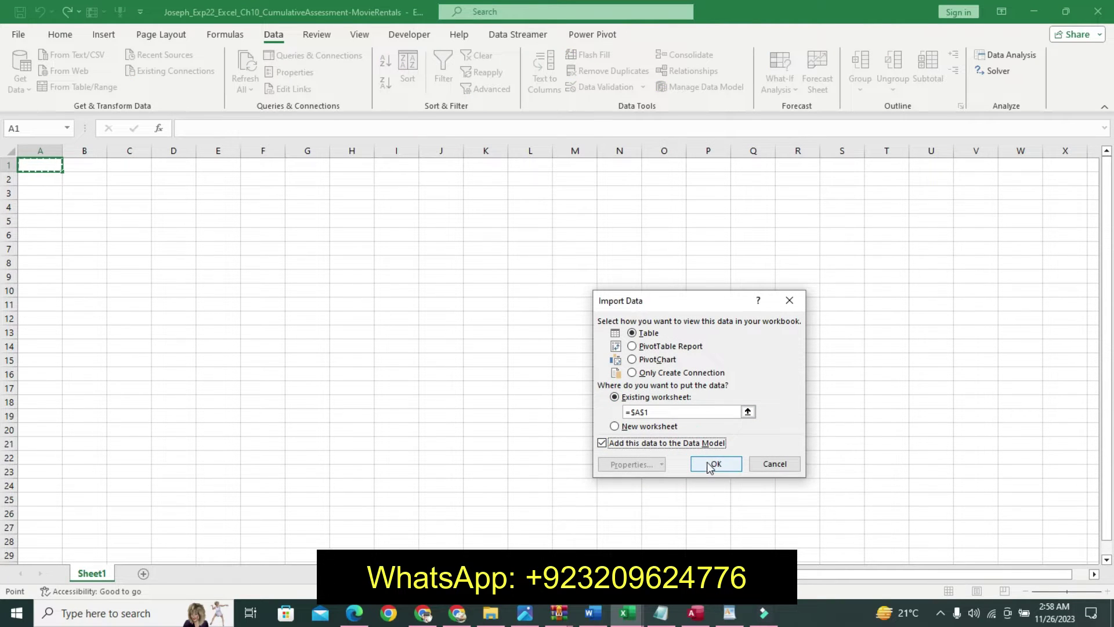
left_click(714, 464)
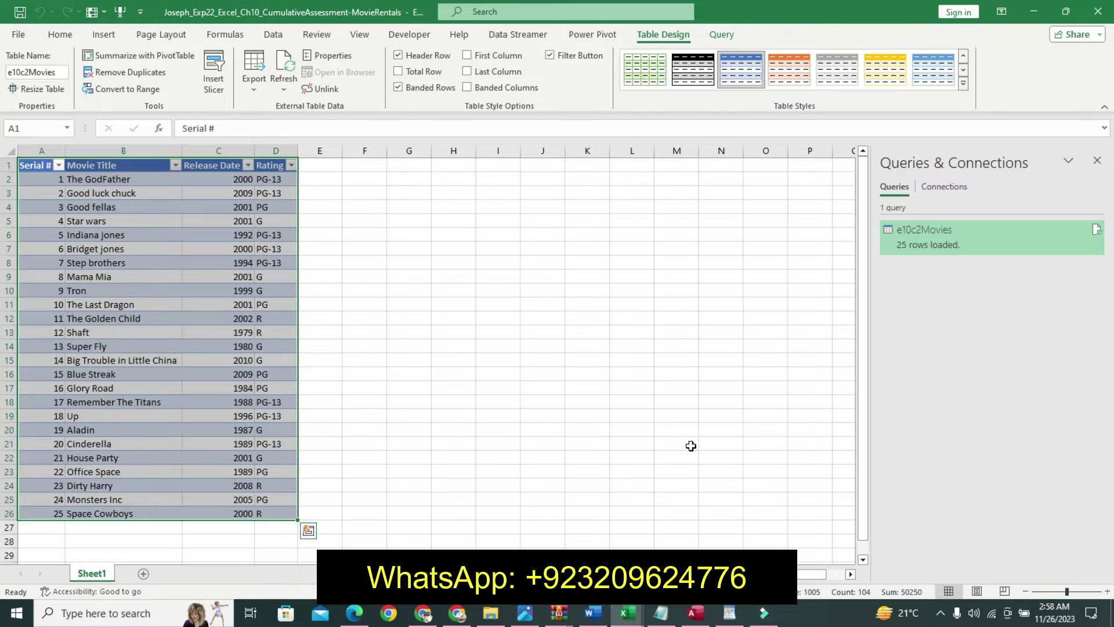
left_click(590, 614)
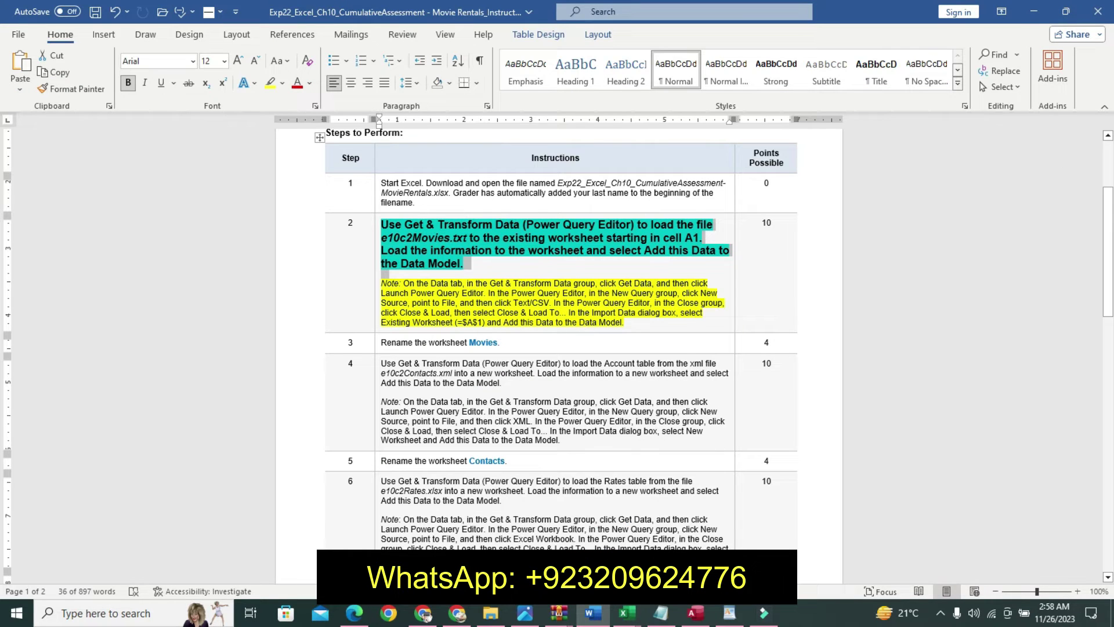
- Undo the formatting added to step 2 in the Word instructions
mouse_move(624, 612)
left_click(754, 522)
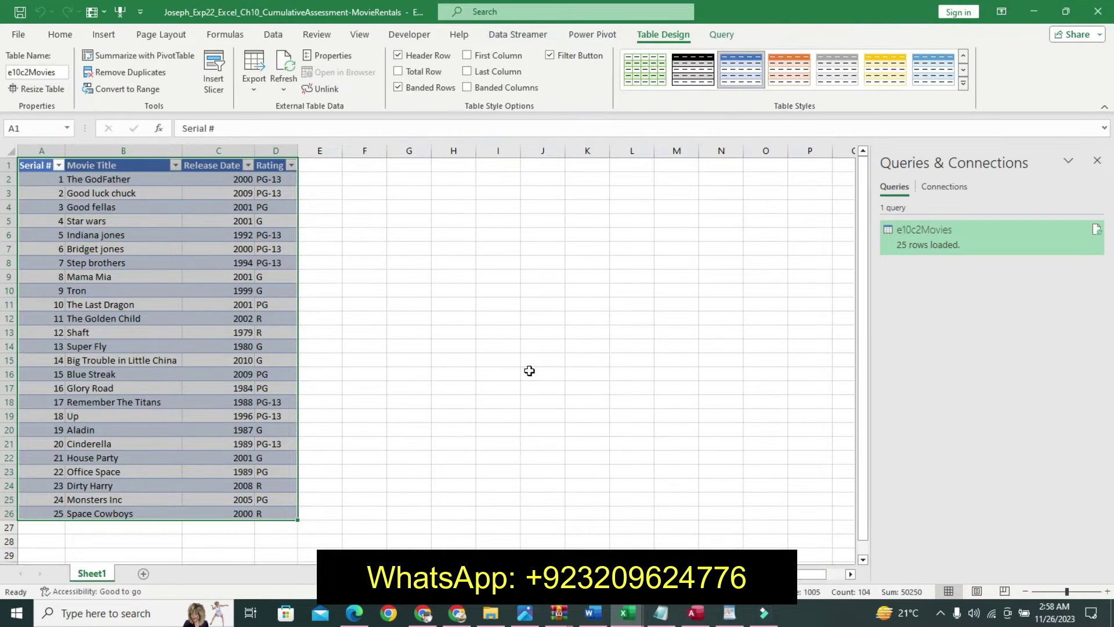
left_click(594, 619)
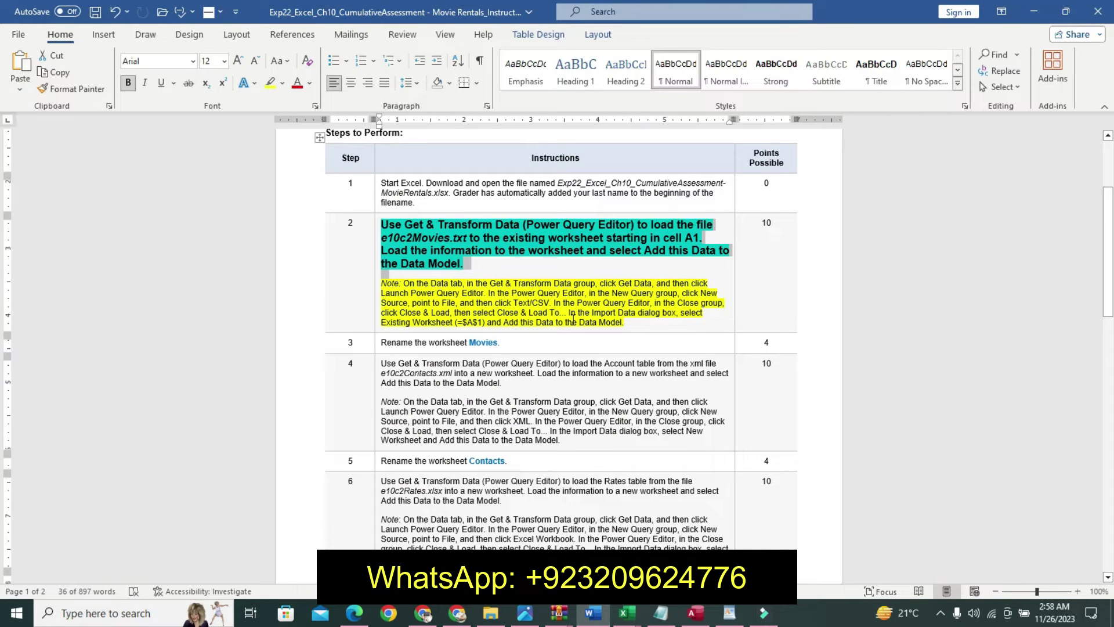
key("ctrl+z")
key("ctrl+z")
key("ctrl+z")
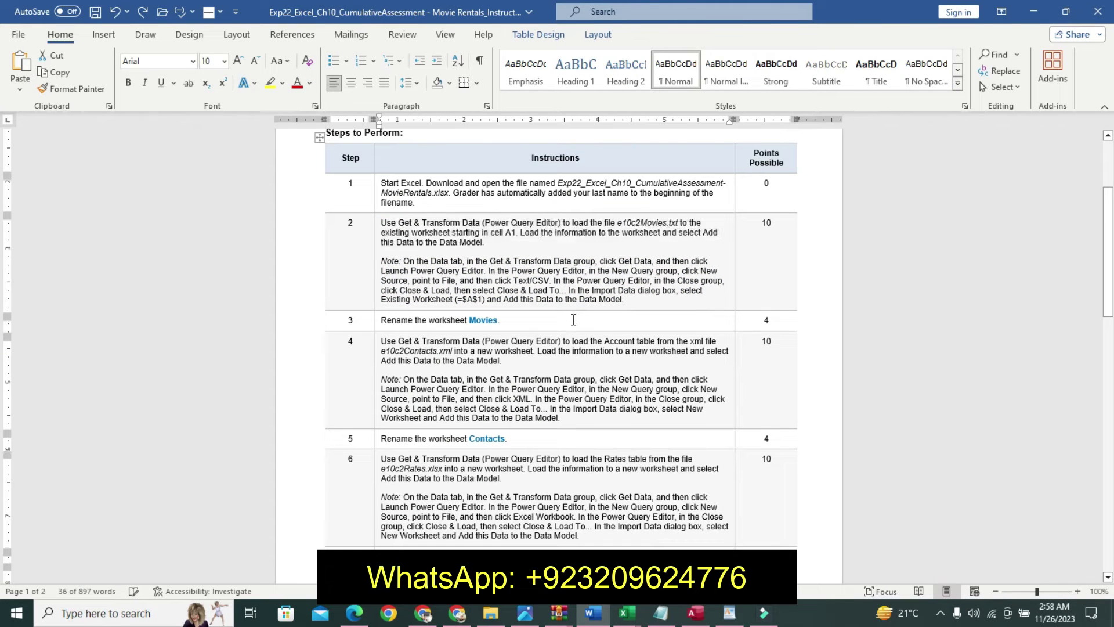
key("ctrl+z")
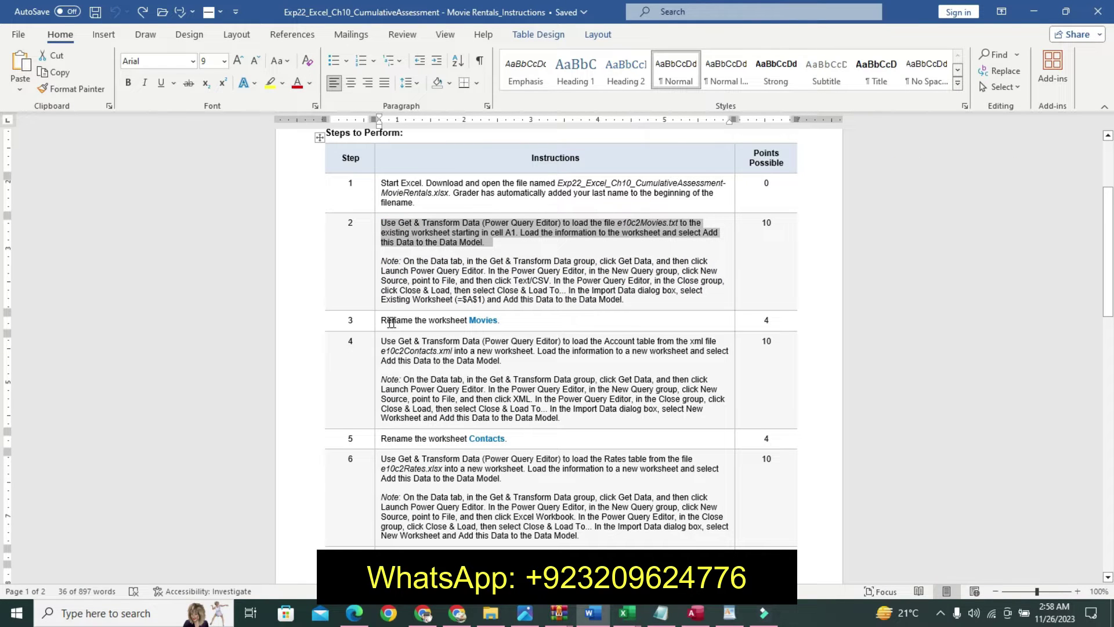
- Make the step 3 'Rename the worksheet Movies.' line 11 pt, bold and turquoise-highlighted
left_click(378, 320)
left_click(372, 320)
left_click(468, 277)
left_click(468, 277)
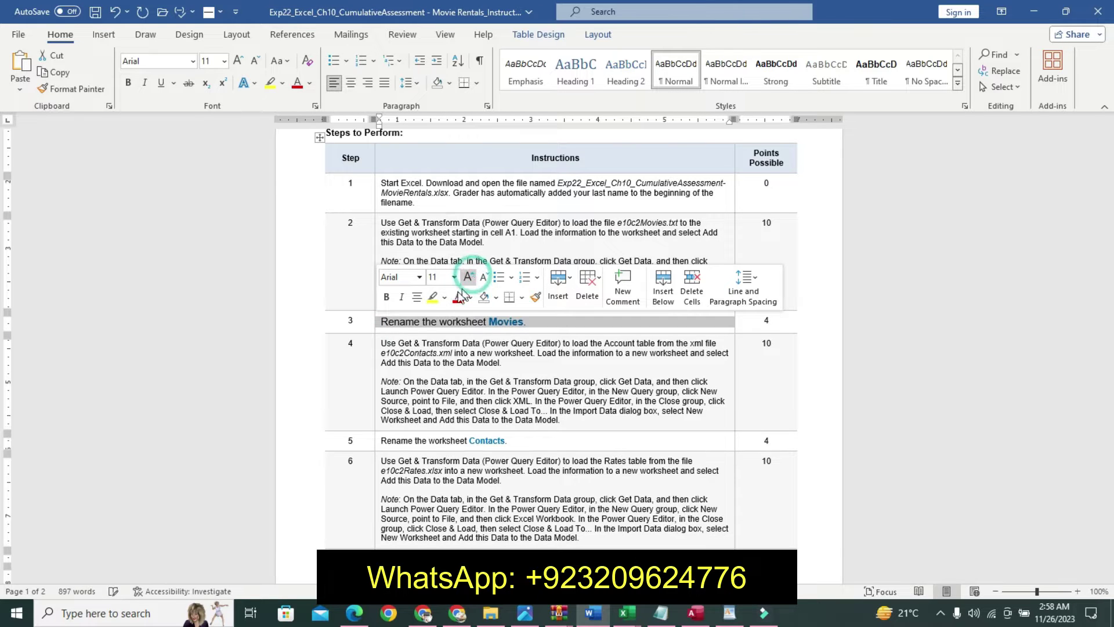
left_click(386, 296)
left_click(480, 316)
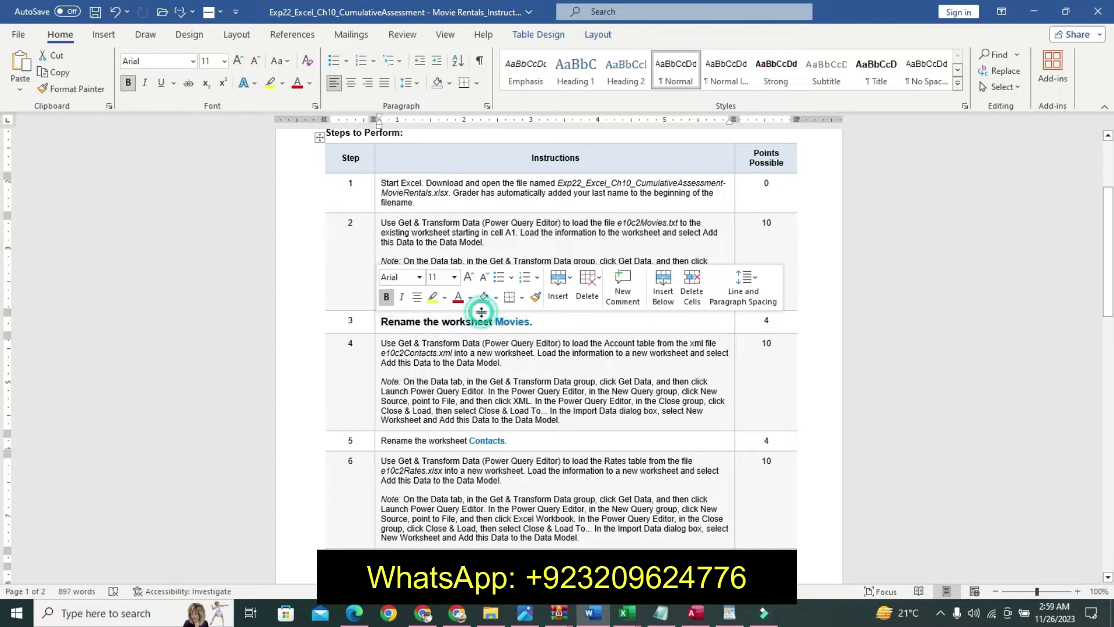
double_click(530, 319)
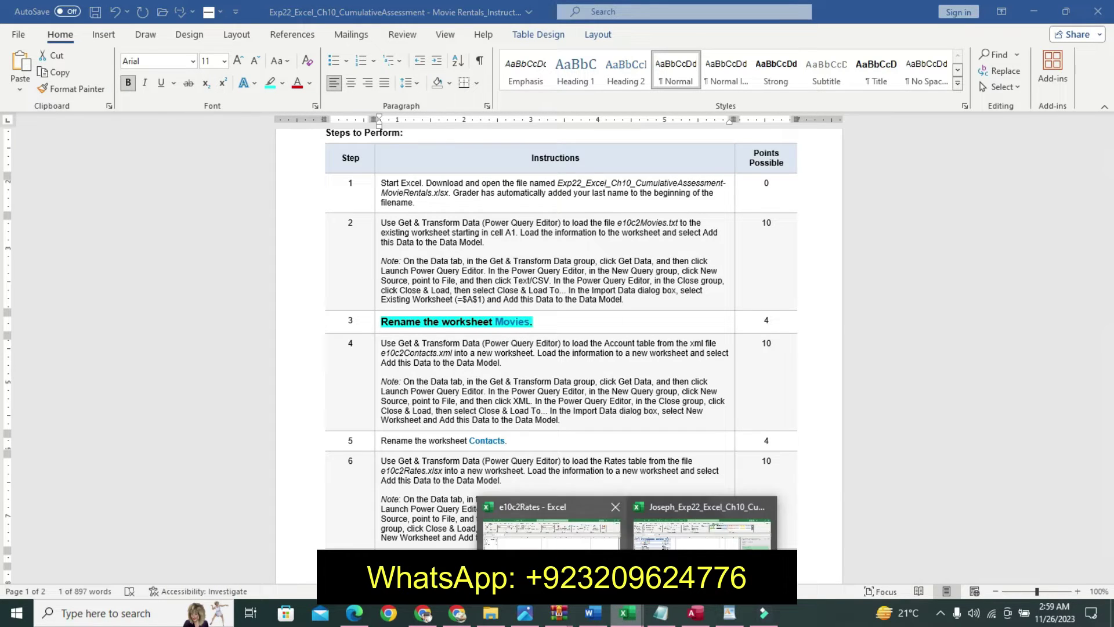
mouse_move(623, 612)
left_click(702, 551)
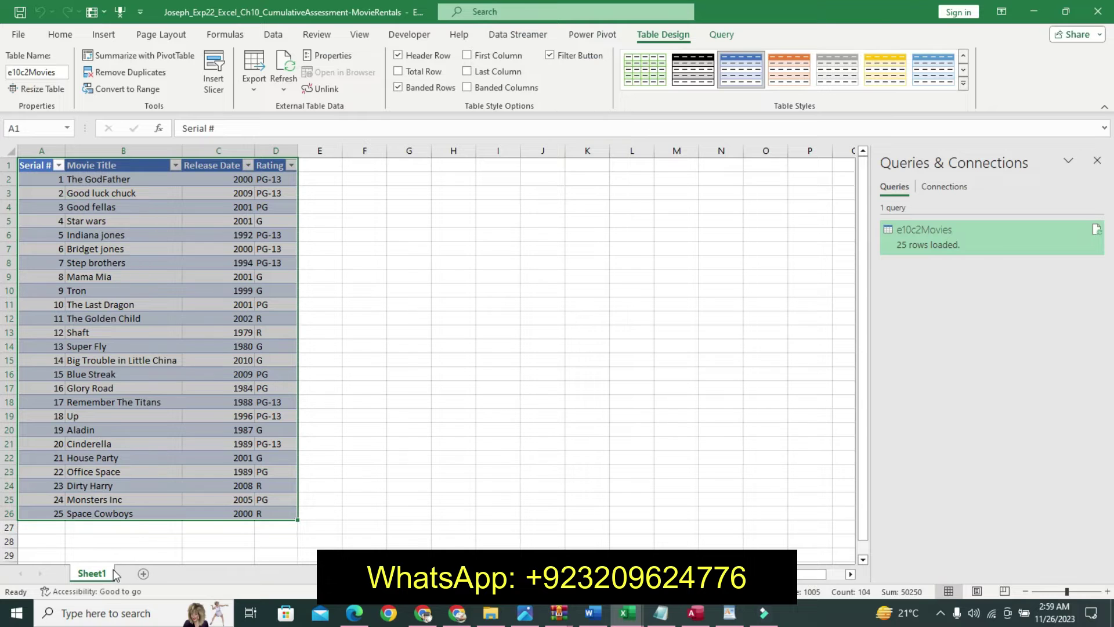
- Rename the Sheet1 worksheet tab to Movies
right_click(110, 569)
left_click(141, 416)
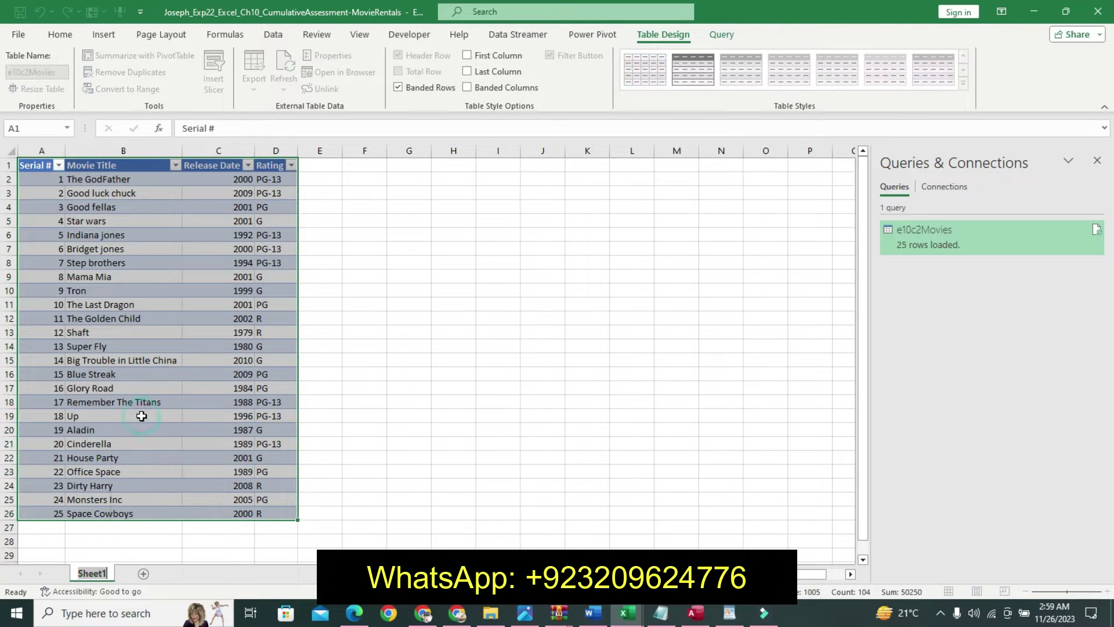
type("Movies")
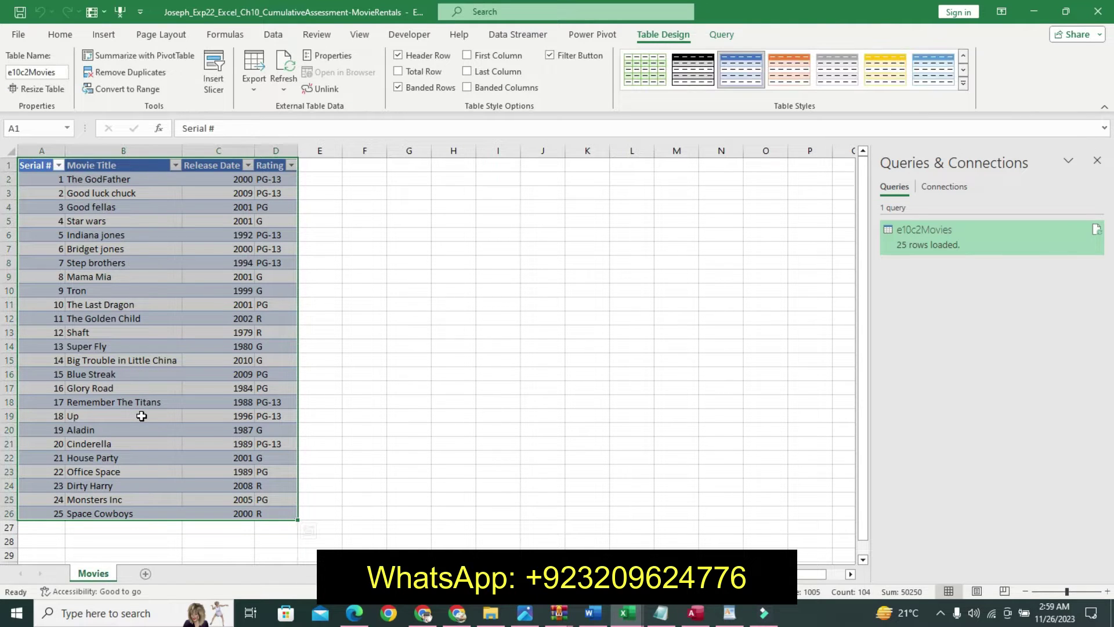
left_click(588, 616)
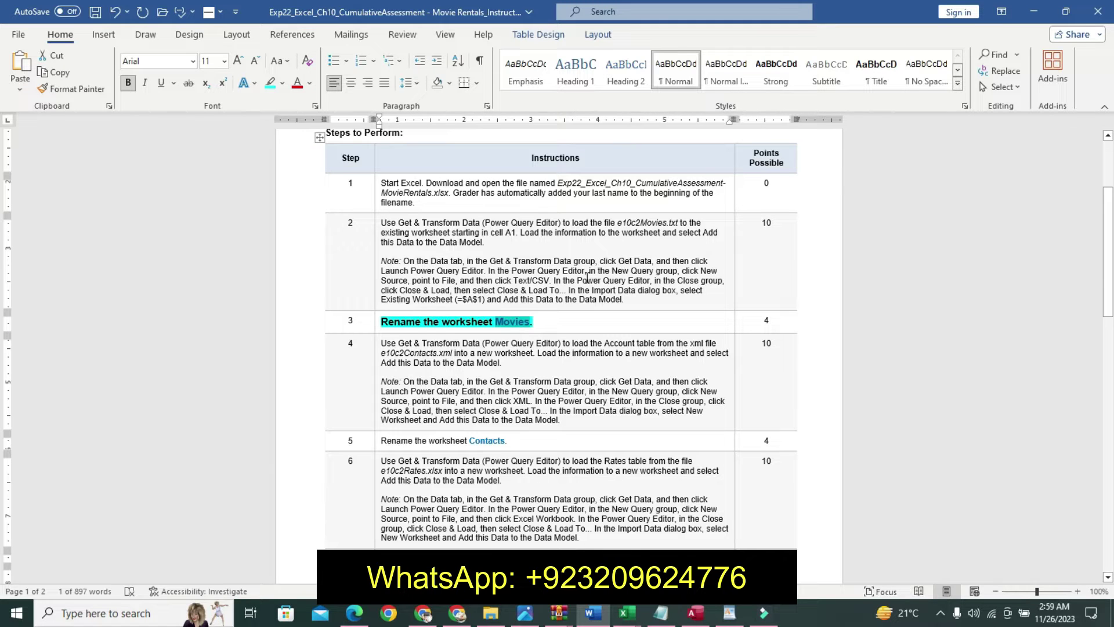
- Undo step 3's formatting; make step 4's instruction size 12, bold and cyan-highlighted
key("ctrl+z")
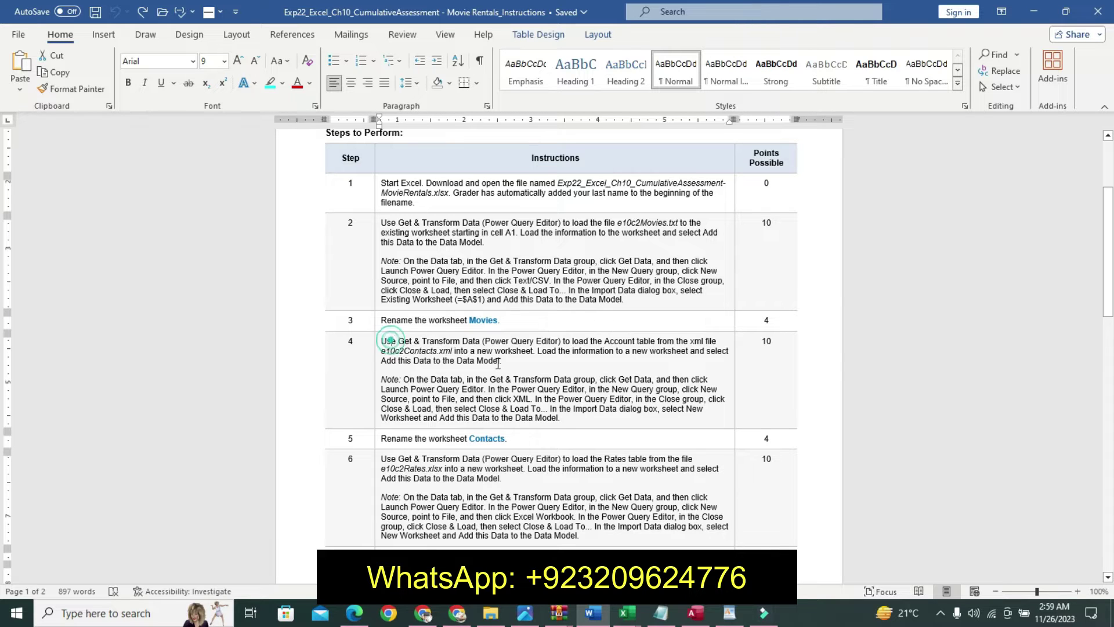
triple_click(393, 341)
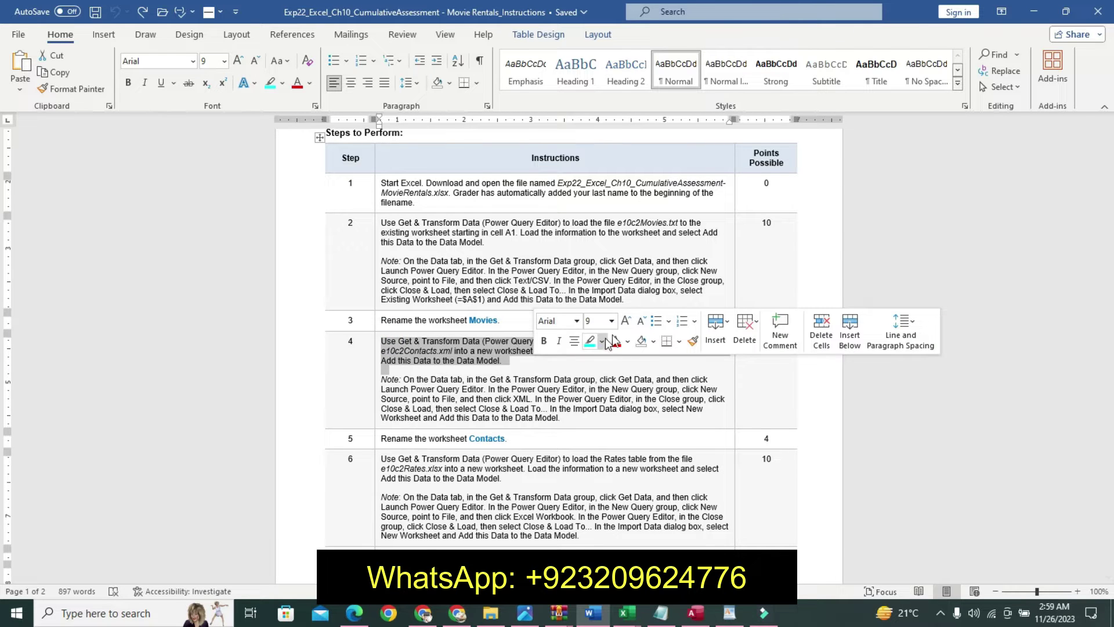
left_click(625, 321)
left_click(625, 320)
left_click(626, 320)
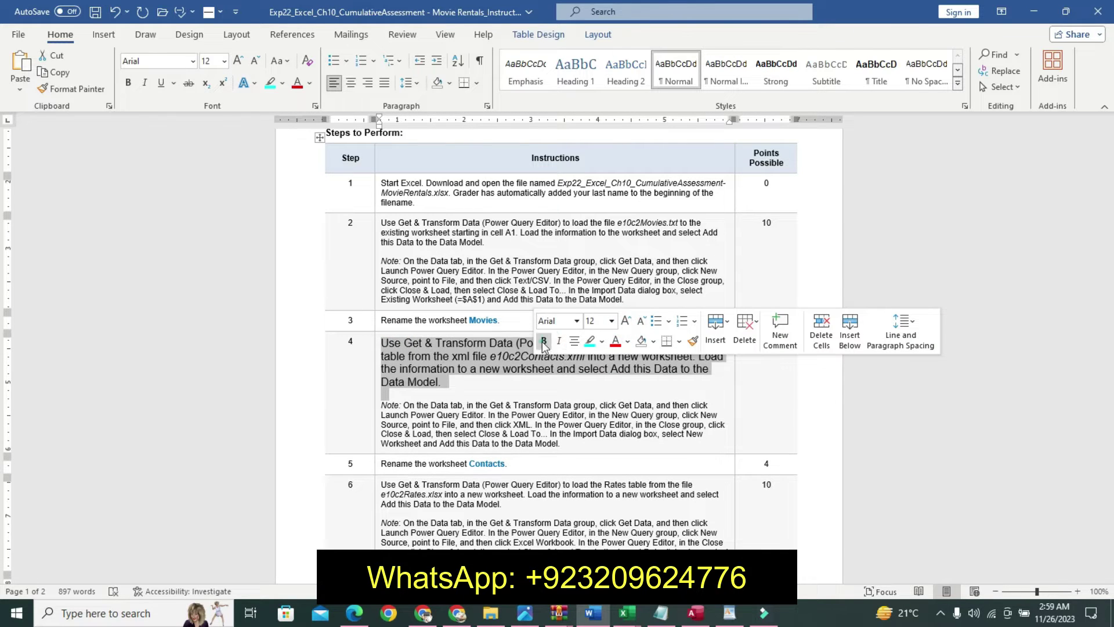
left_click(543, 340)
left_click(590, 341)
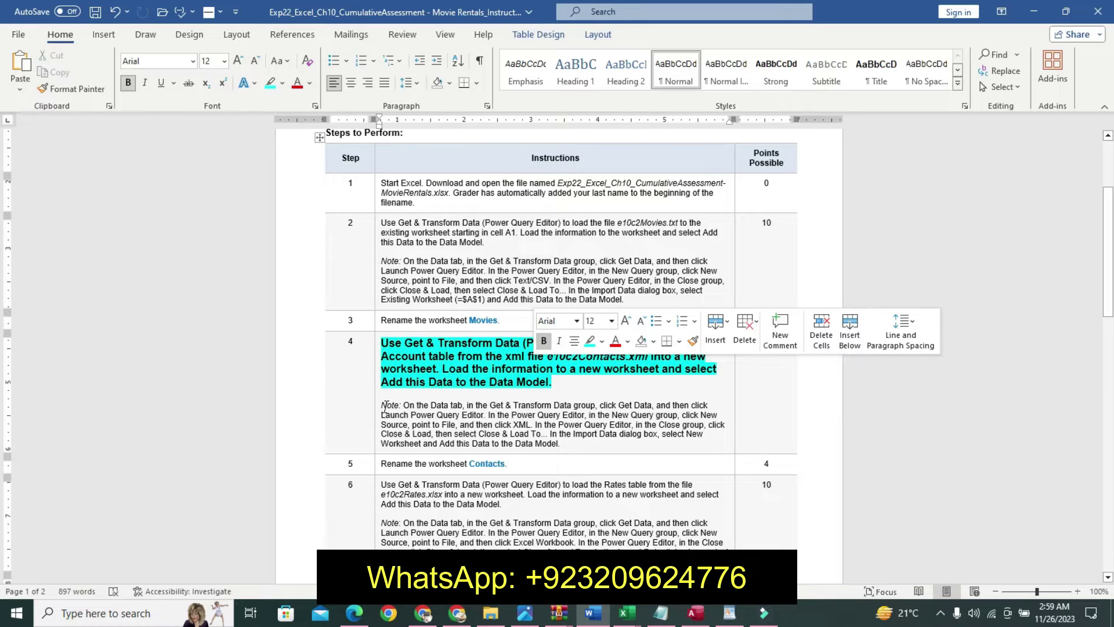
- Highlight the step 4 Note paragraph in yellow
left_click_drag(385, 405, 571, 456)
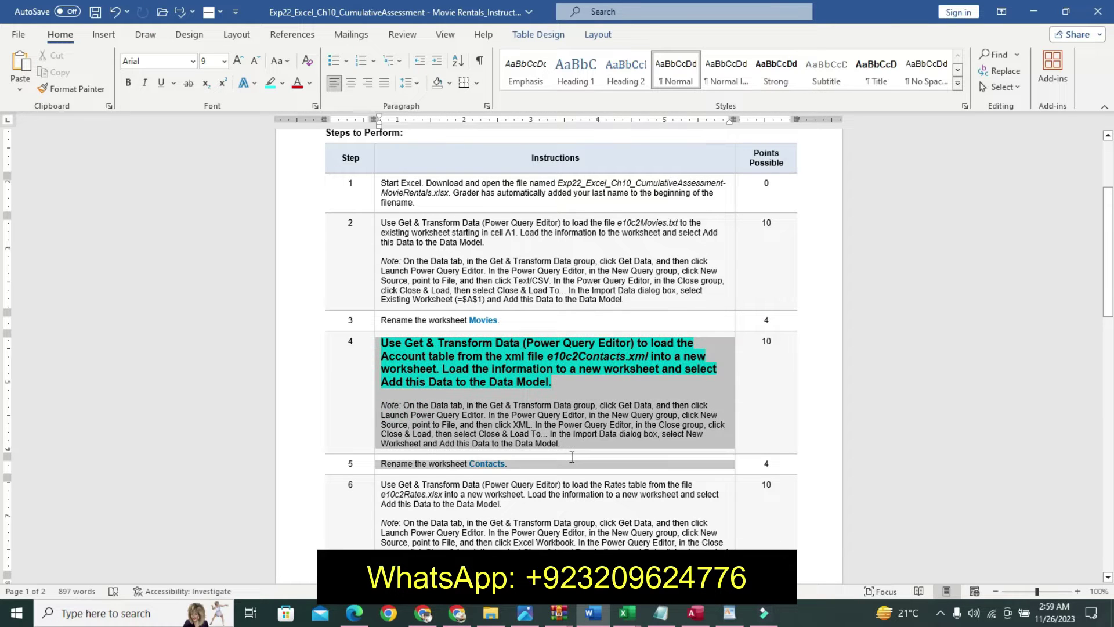
left_click_drag(383, 404, 561, 445)
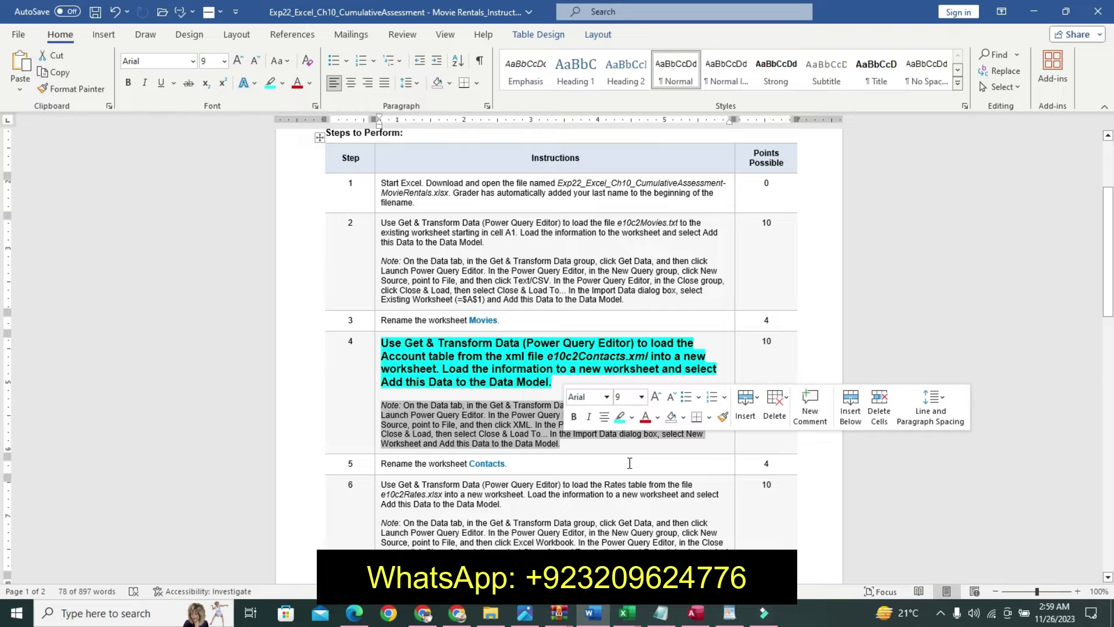
left_click(631, 417)
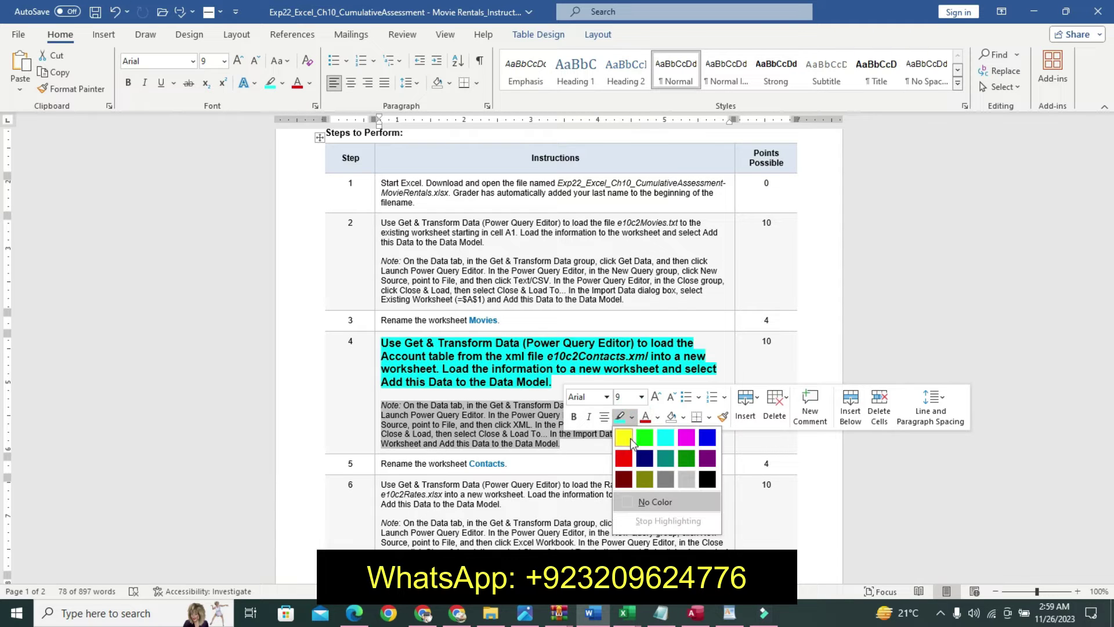
left_click(630, 441)
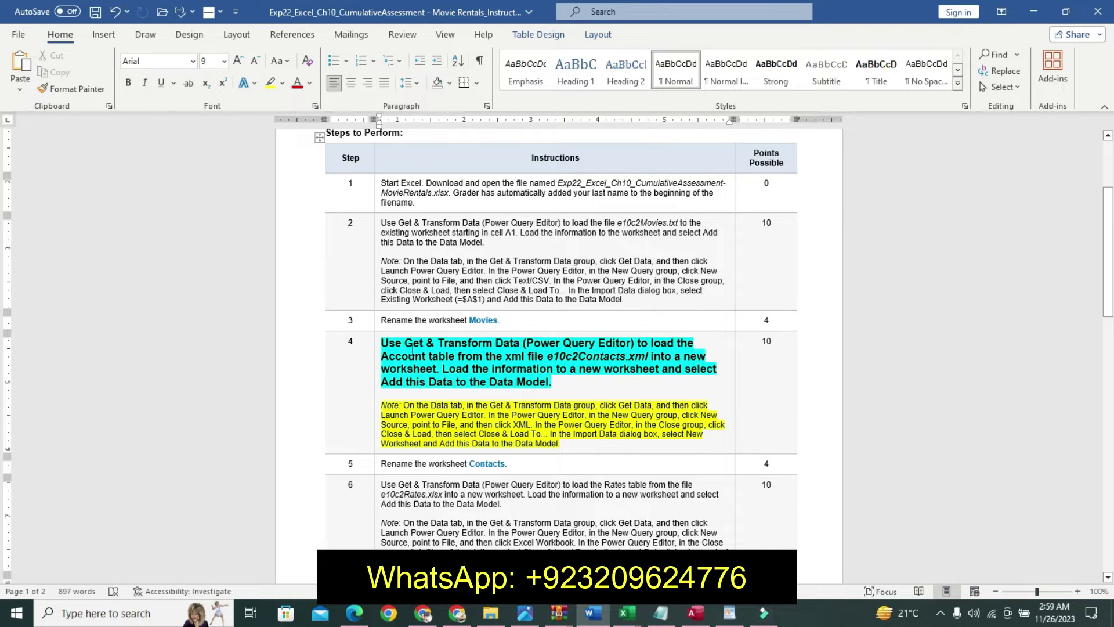
left_click_drag(387, 346, 562, 378)
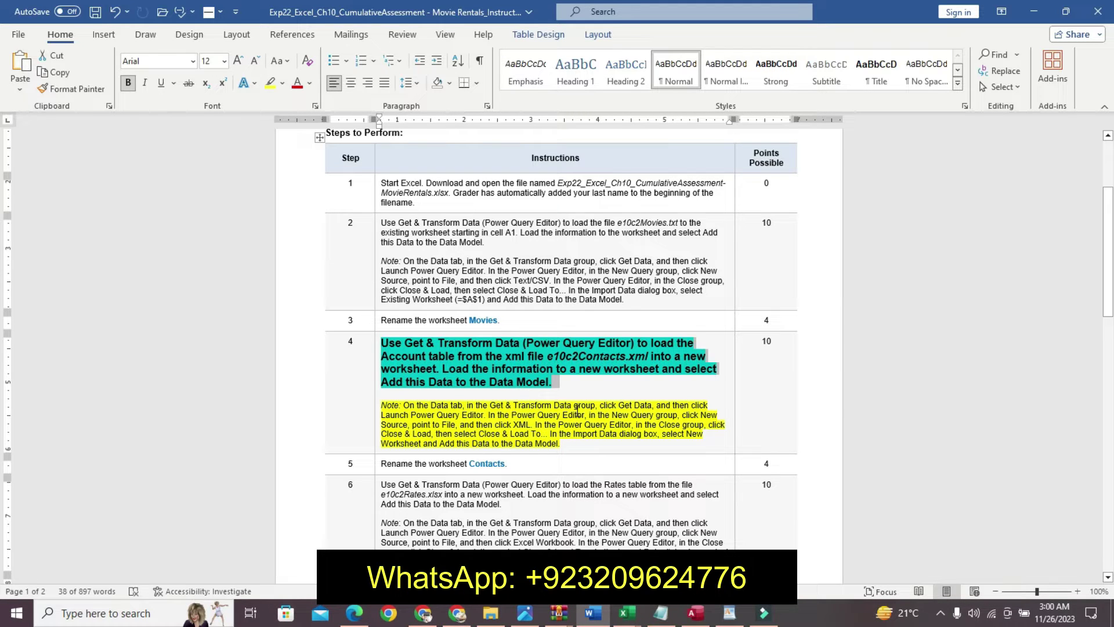
- Bring the MovieRentals workbook to the front and select cell B12
left_click(626, 621)
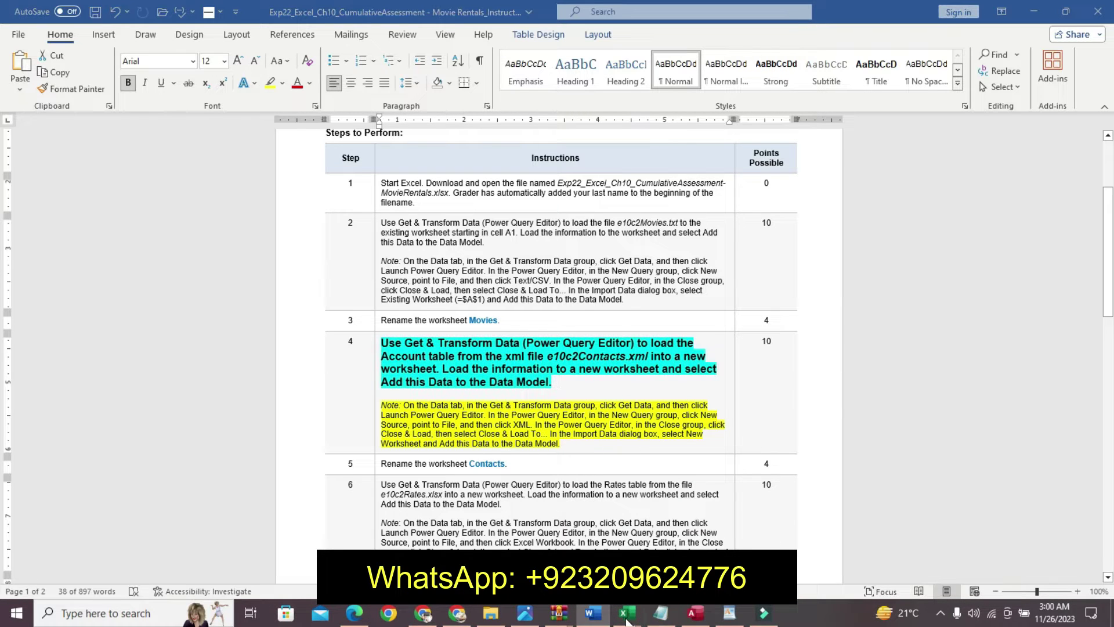
left_click(628, 620)
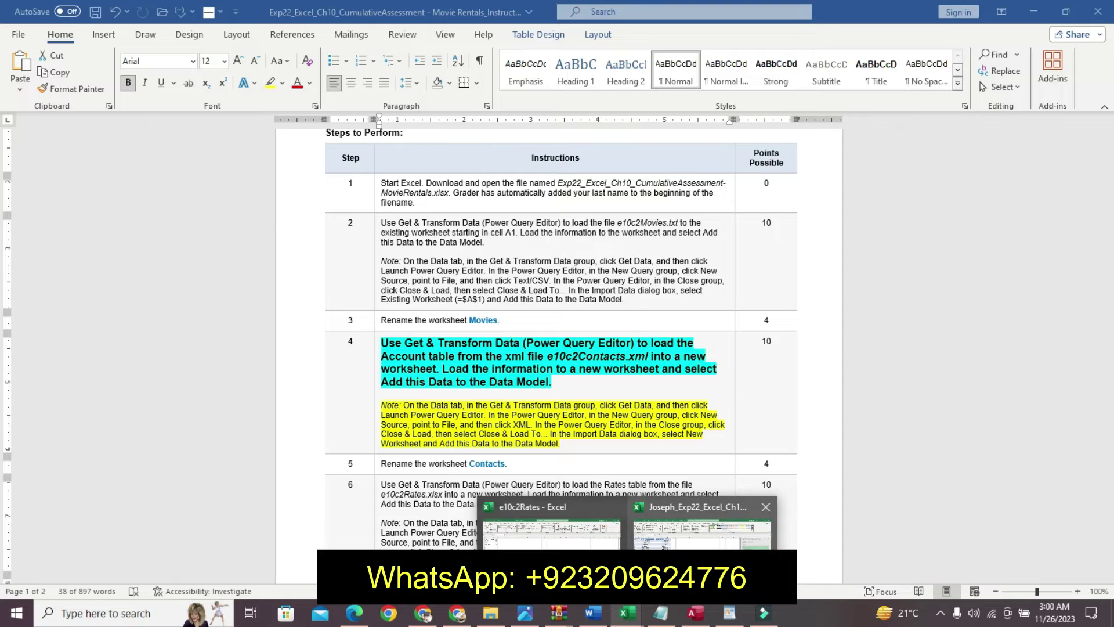
left_click(705, 520)
left_click(169, 316)
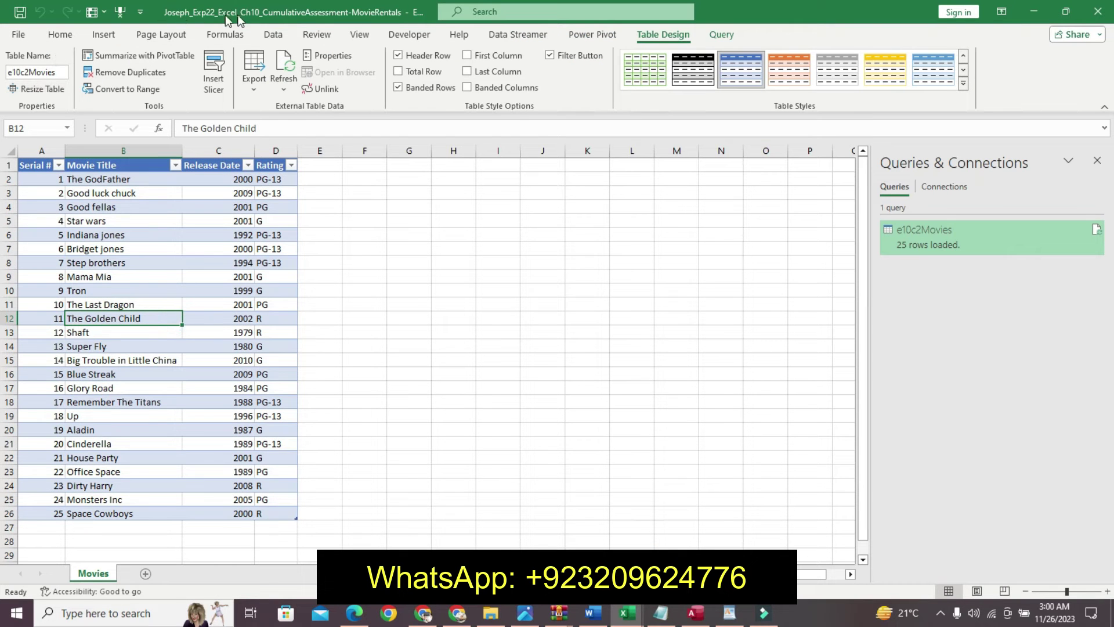
- Start a Get Data > From File > Text/CSV import, then cancel it
left_click(271, 34)
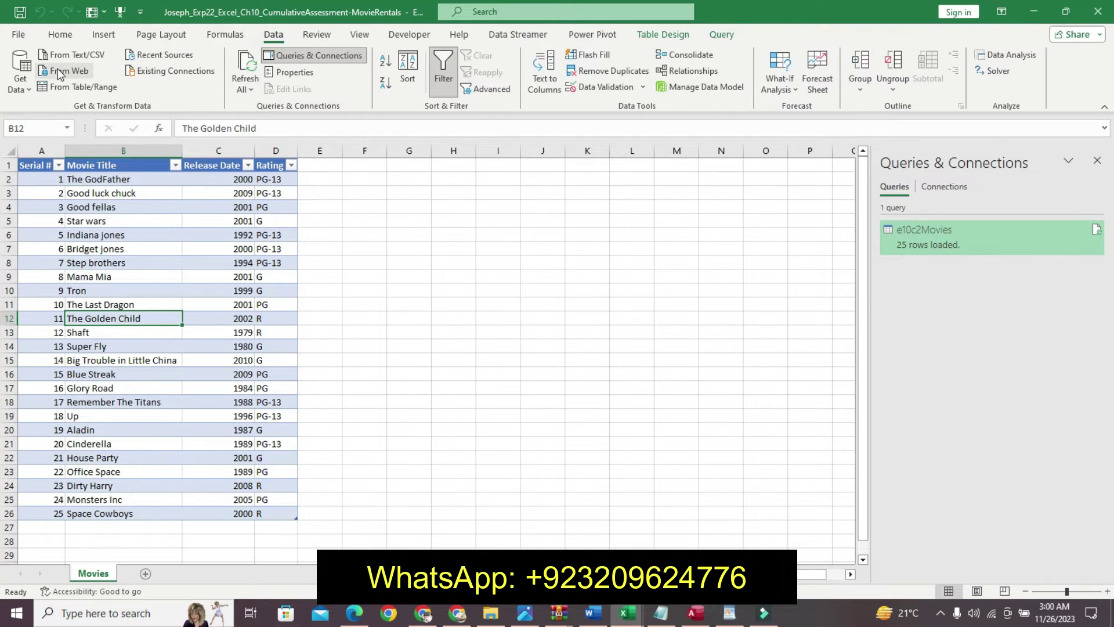
left_click(21, 73)
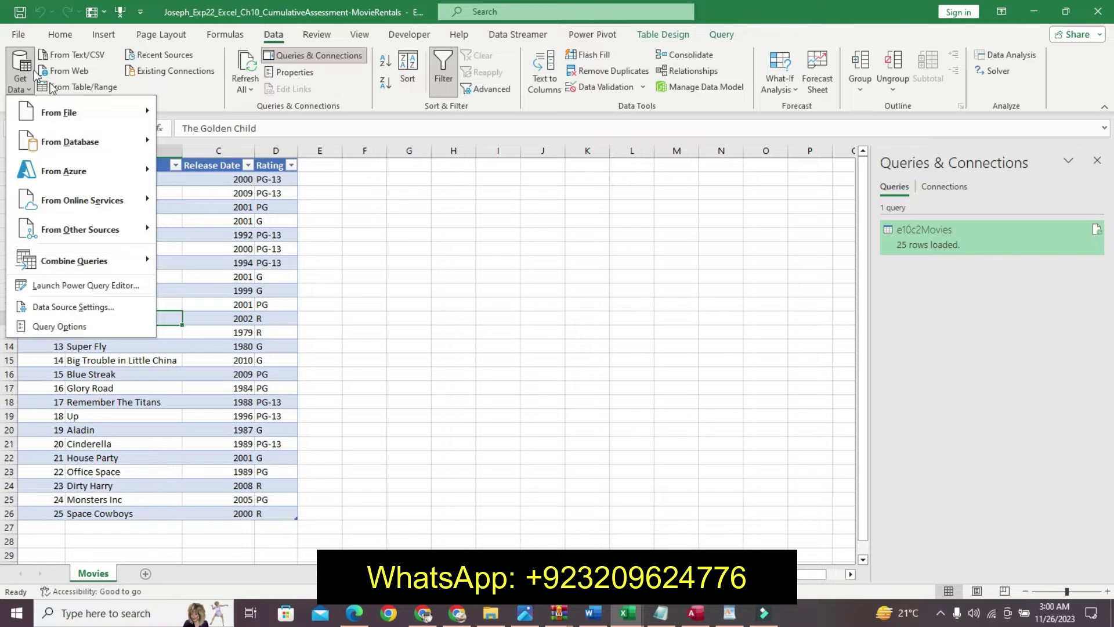
left_click(97, 117)
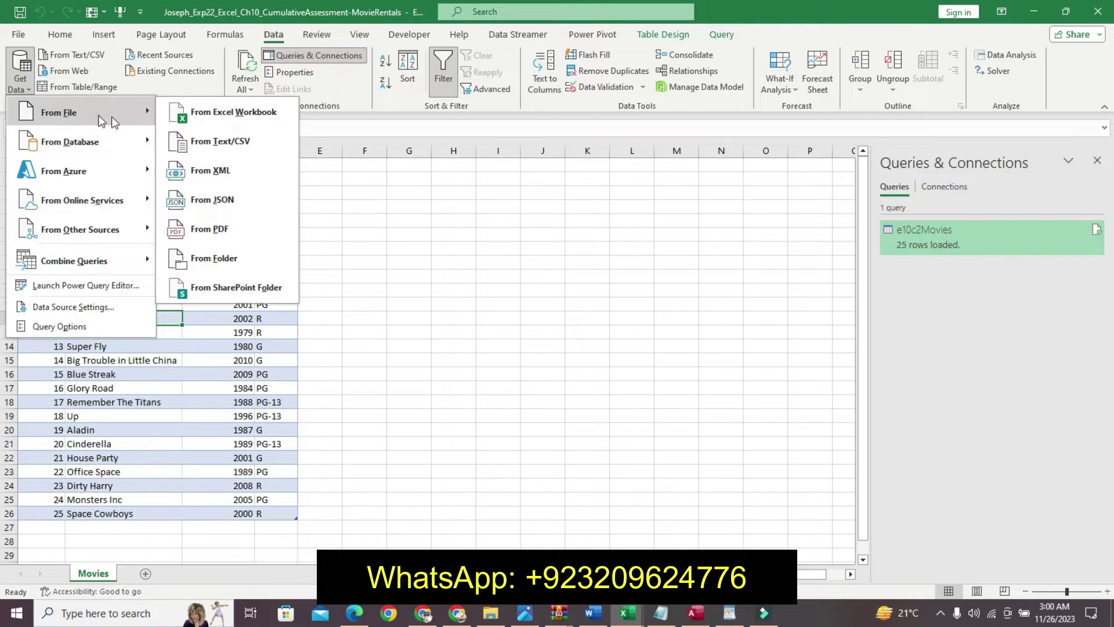
left_click(199, 120)
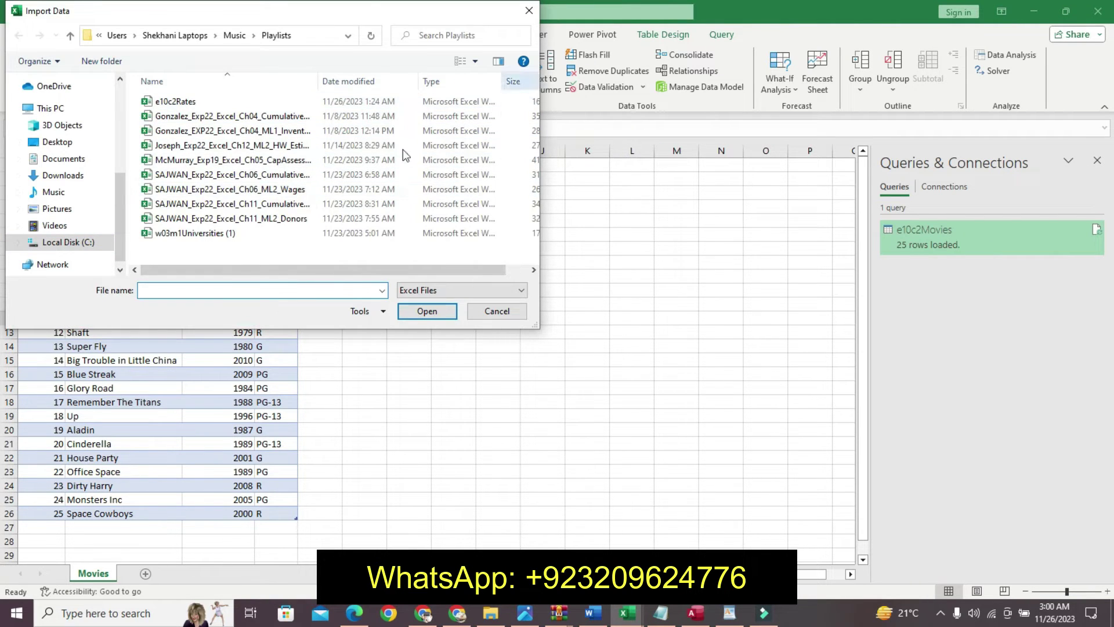
left_click(528, 11)
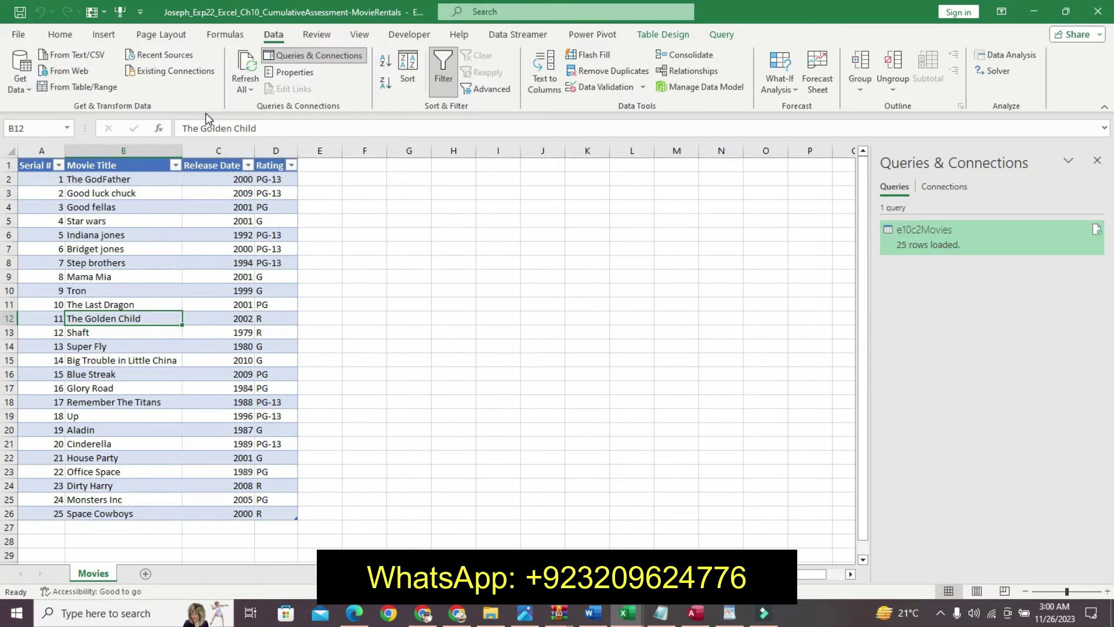
- Retry the Text/CSV import browsing the C: drive, cancel, and reopen the Get Data list
left_click(18, 73)
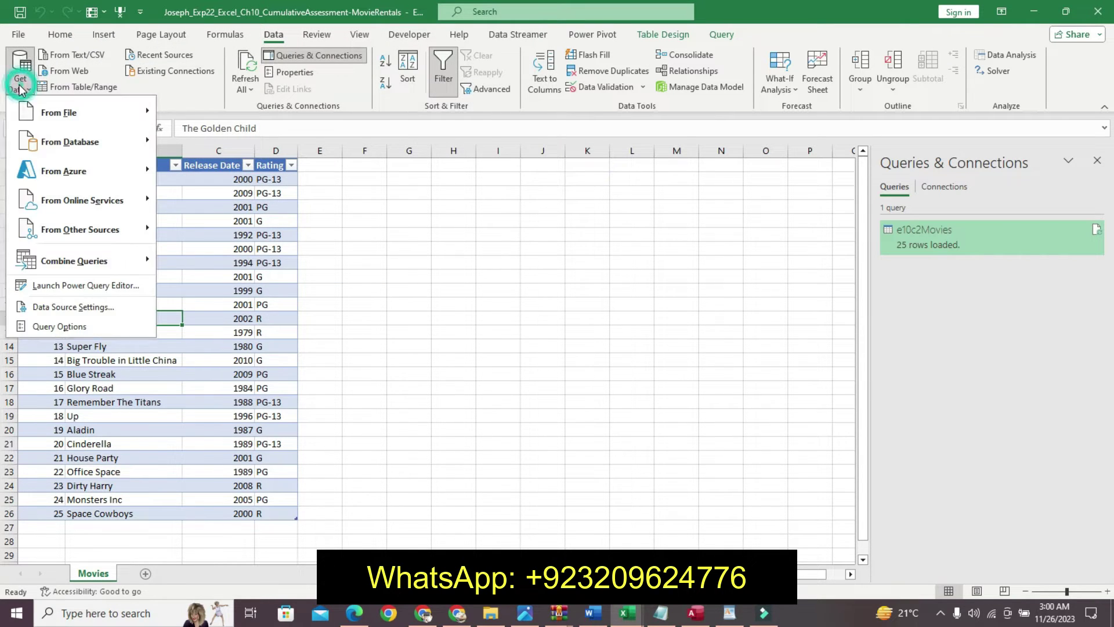
left_click(54, 116)
left_click(228, 139)
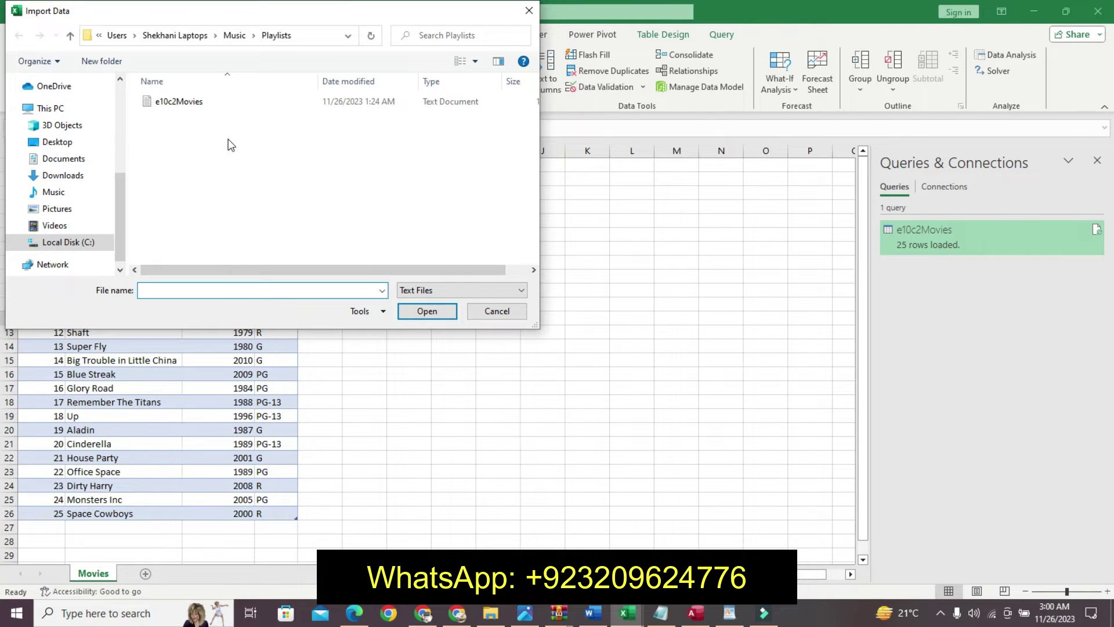
left_click(79, 242)
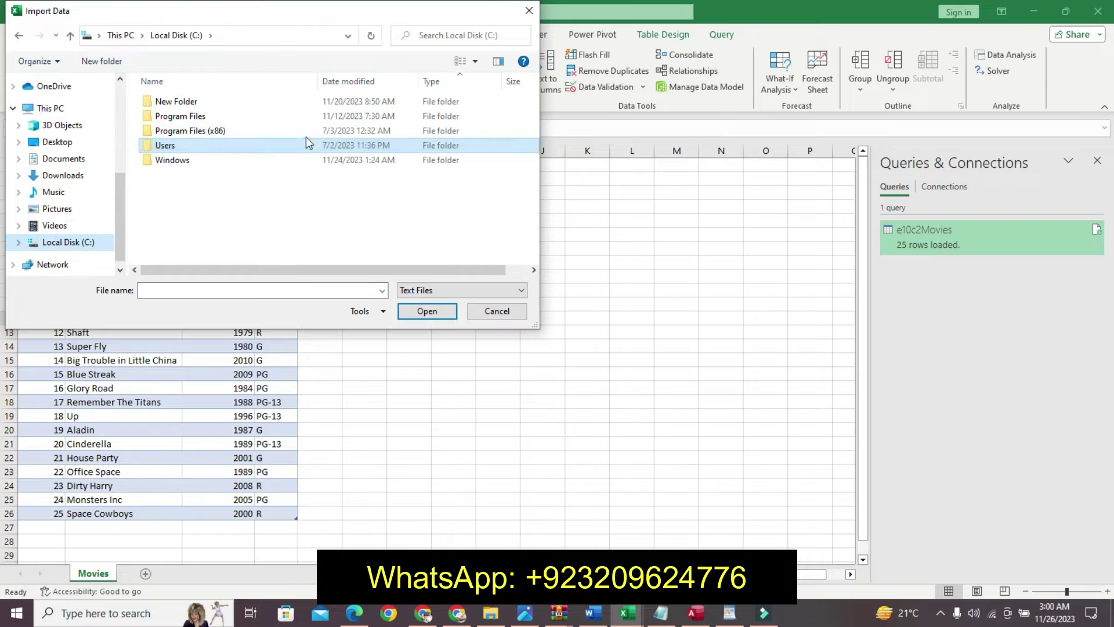
left_click(522, 13)
left_click(20, 79)
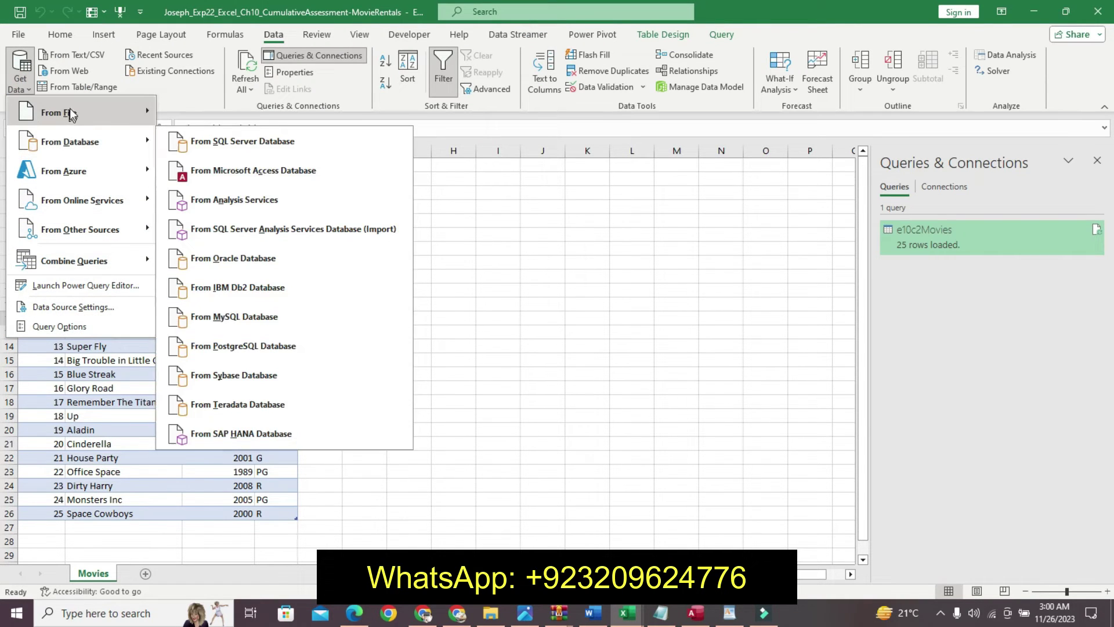
mouse_move(58, 113)
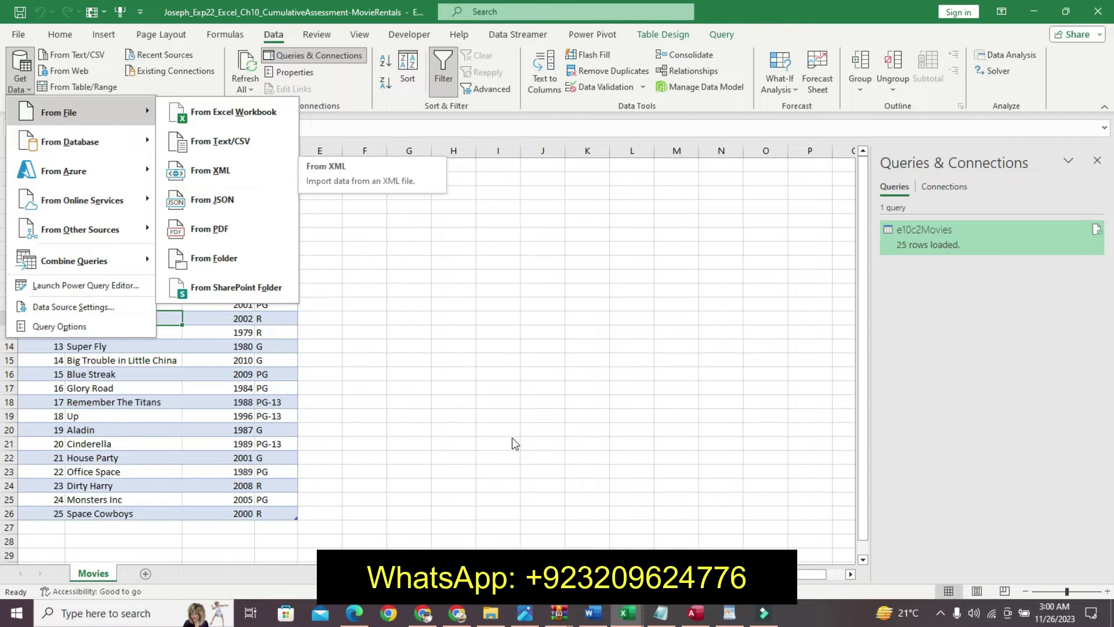
left_click(656, 615)
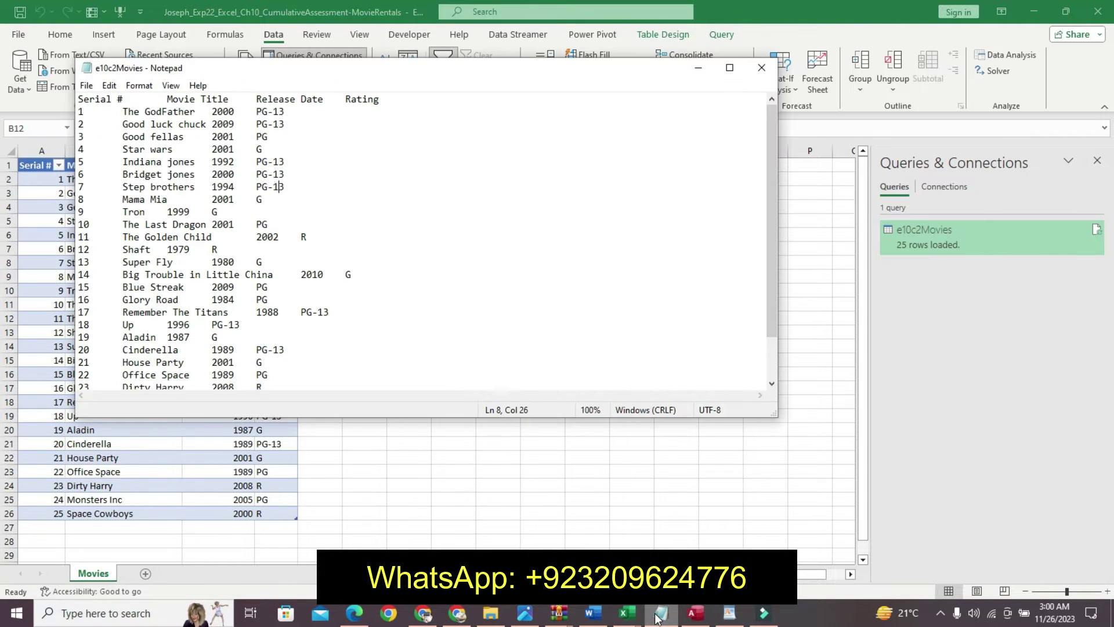
left_click(730, 613)
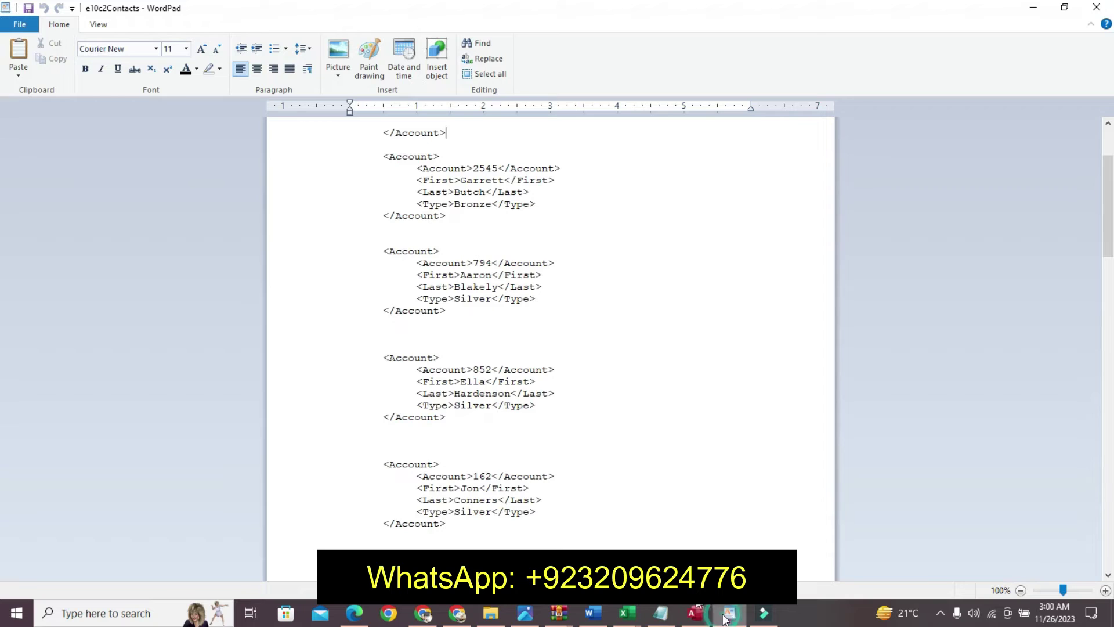
left_click(16, 30)
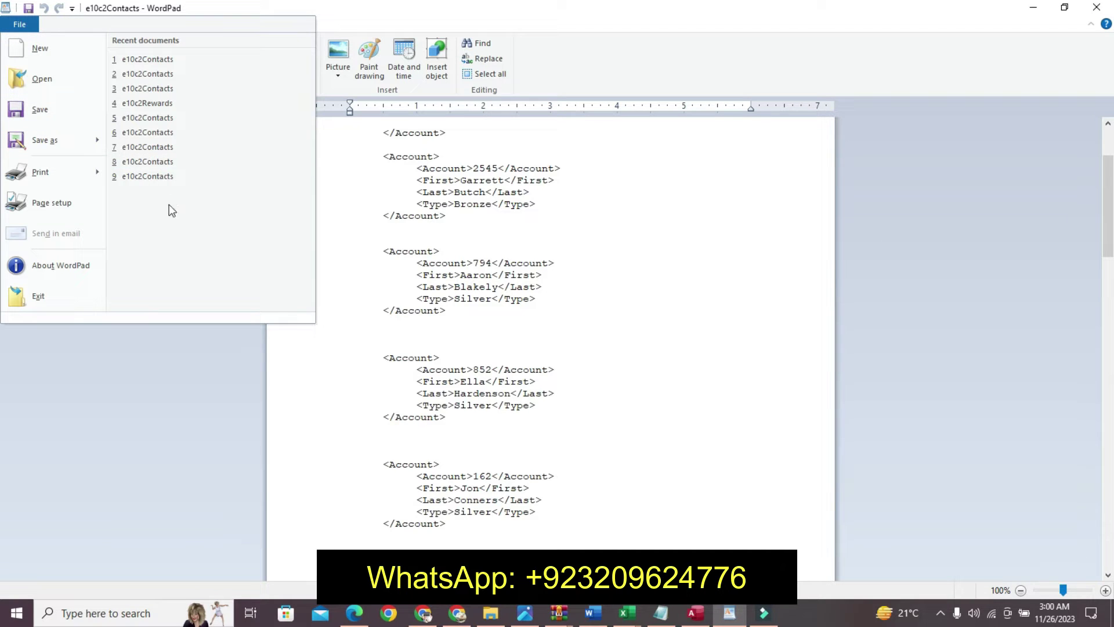
left_click(93, 144)
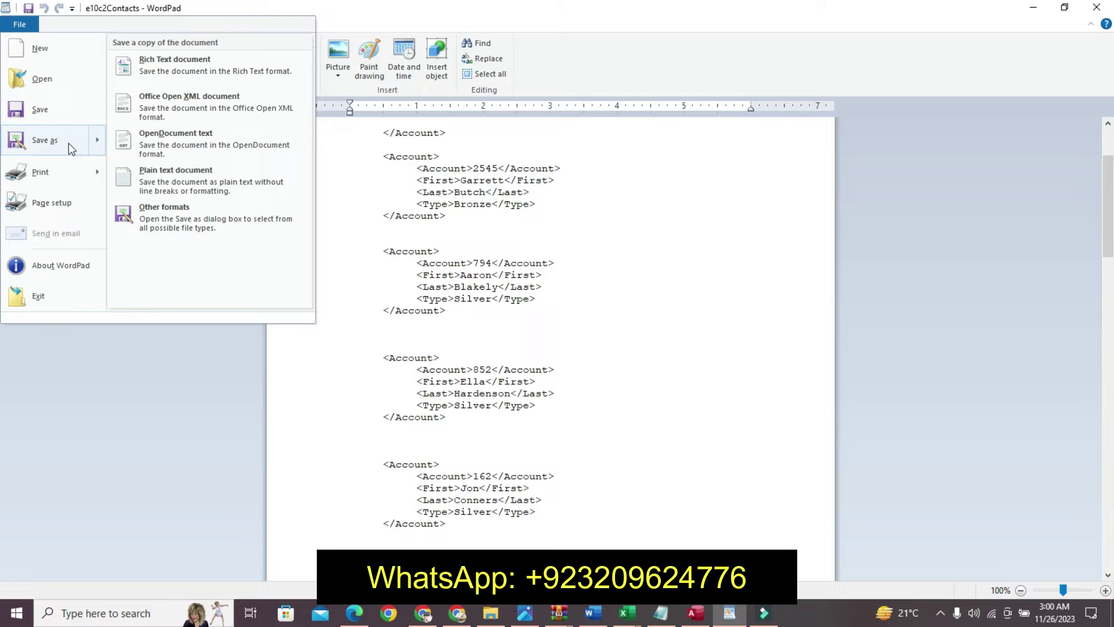
left_click(256, 422)
left_click(627, 613)
left_click(686, 537)
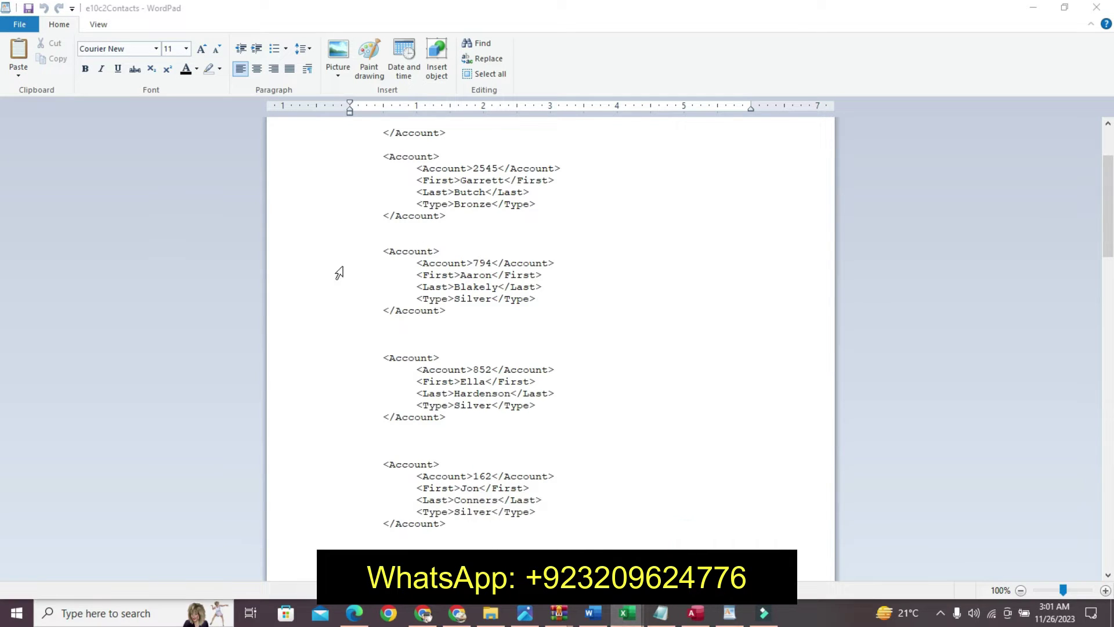
- Open the Power Query Editor from Get Data, then Close & Load keeping the changes
mouse_move(623, 613)
left_click(686, 536)
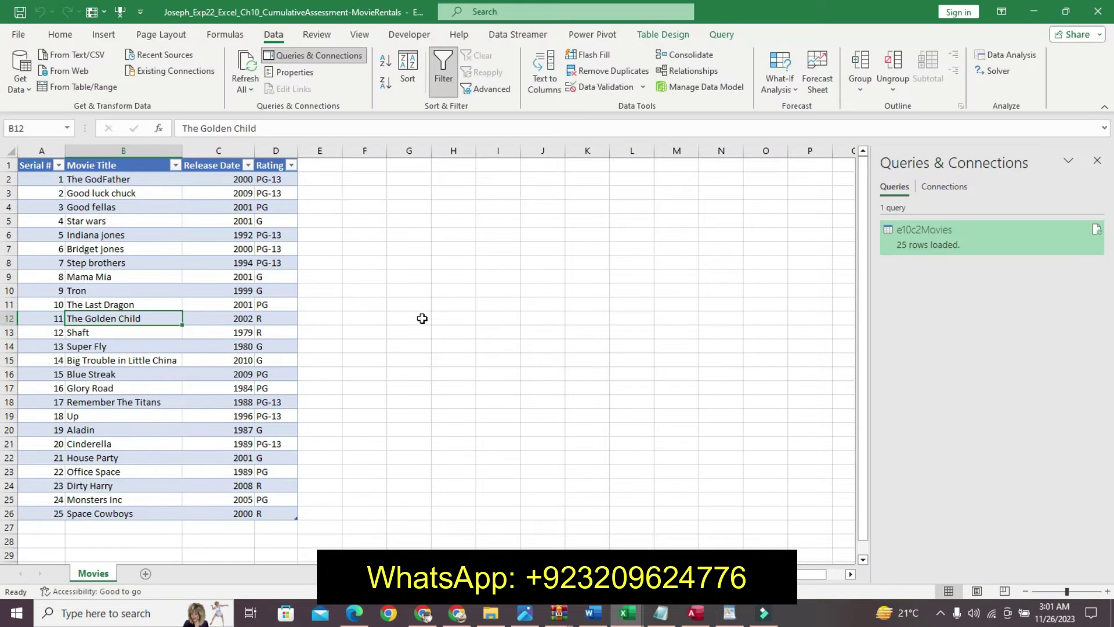
left_click(23, 66)
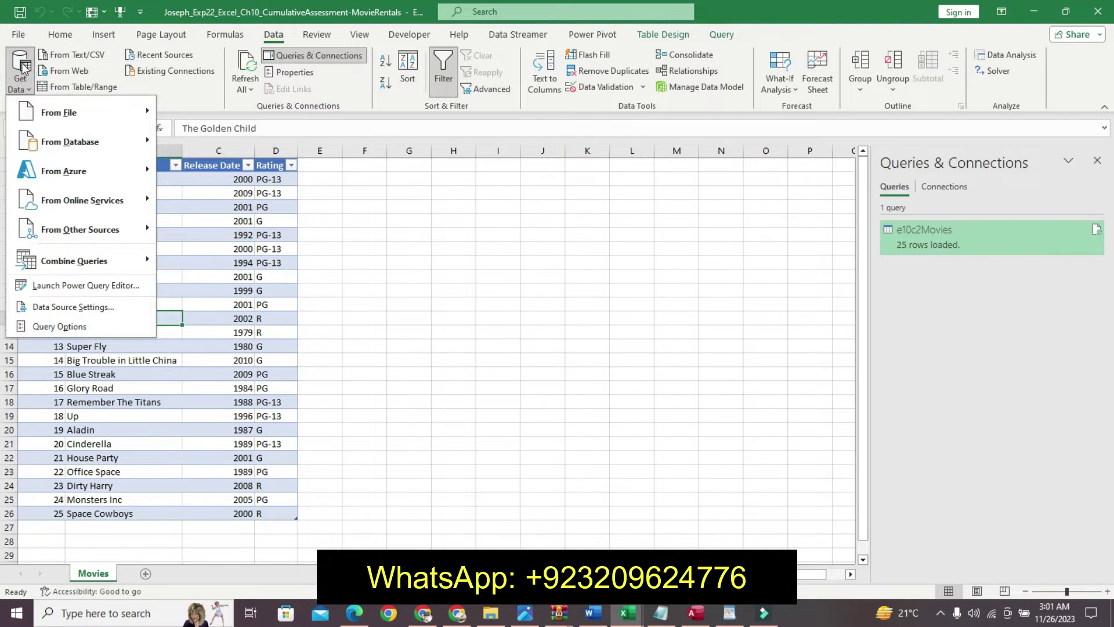
left_click(82, 93)
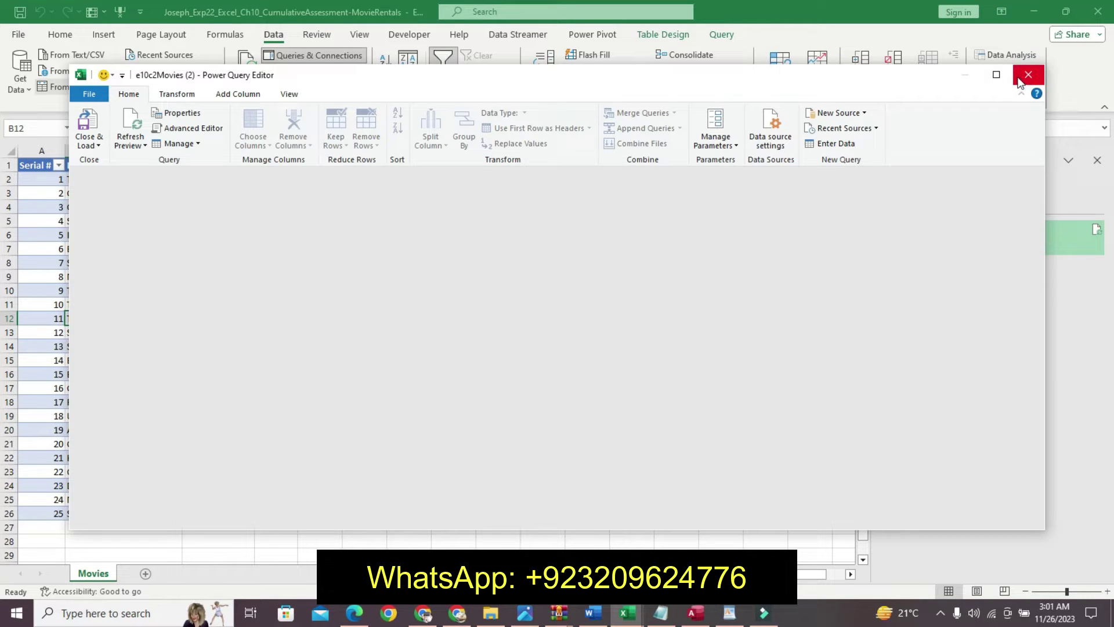
left_click(1028, 75)
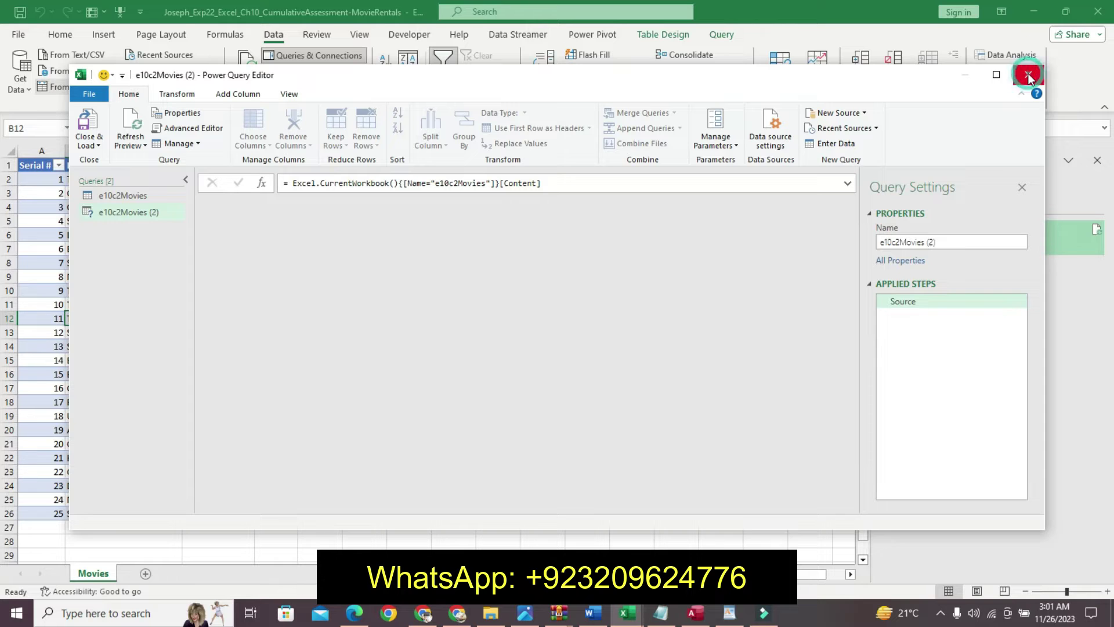
left_click(1028, 77)
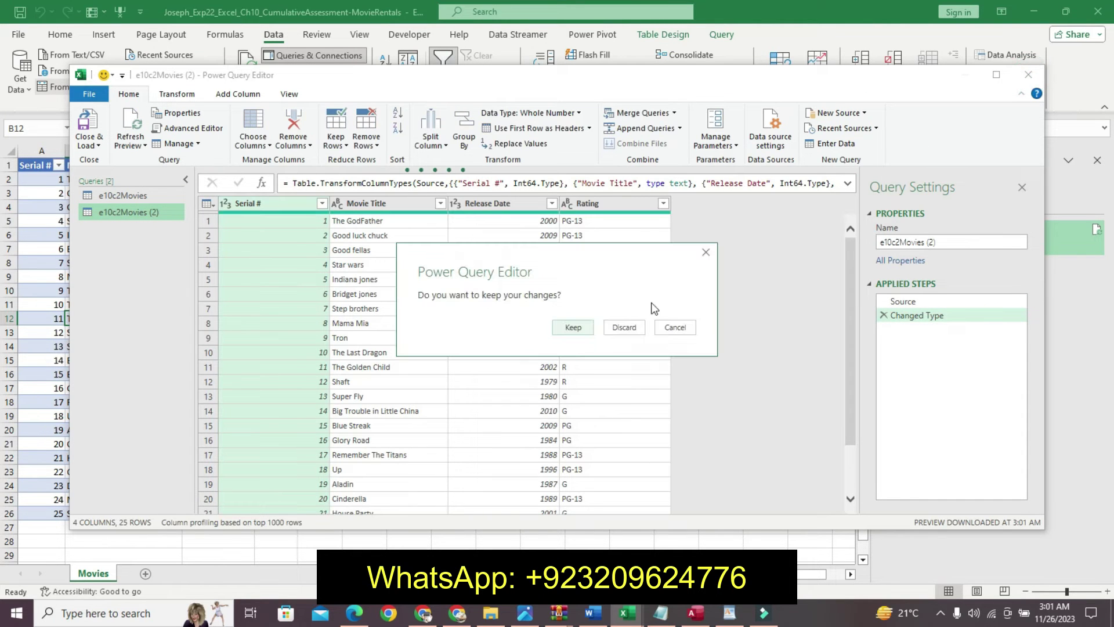
left_click(625, 328)
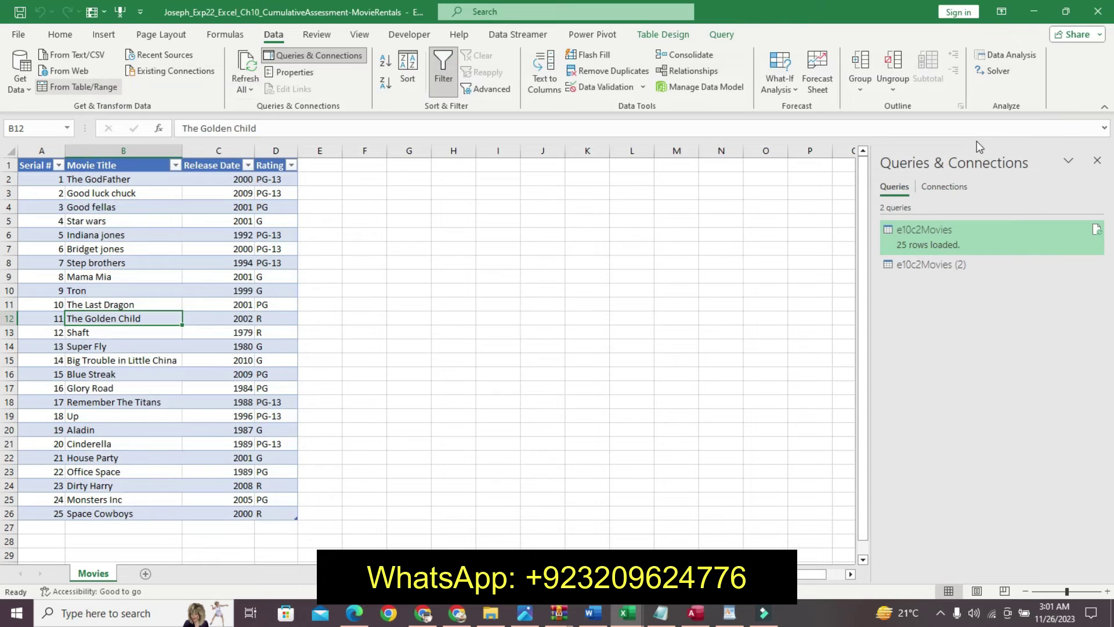
left_click(29, 82)
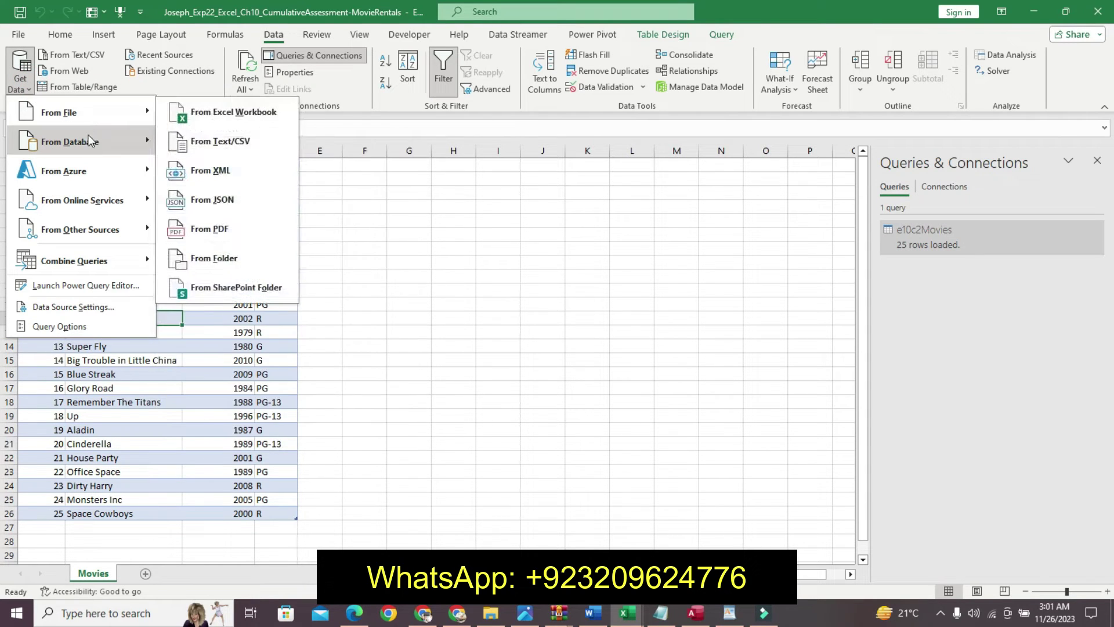
left_click(88, 119)
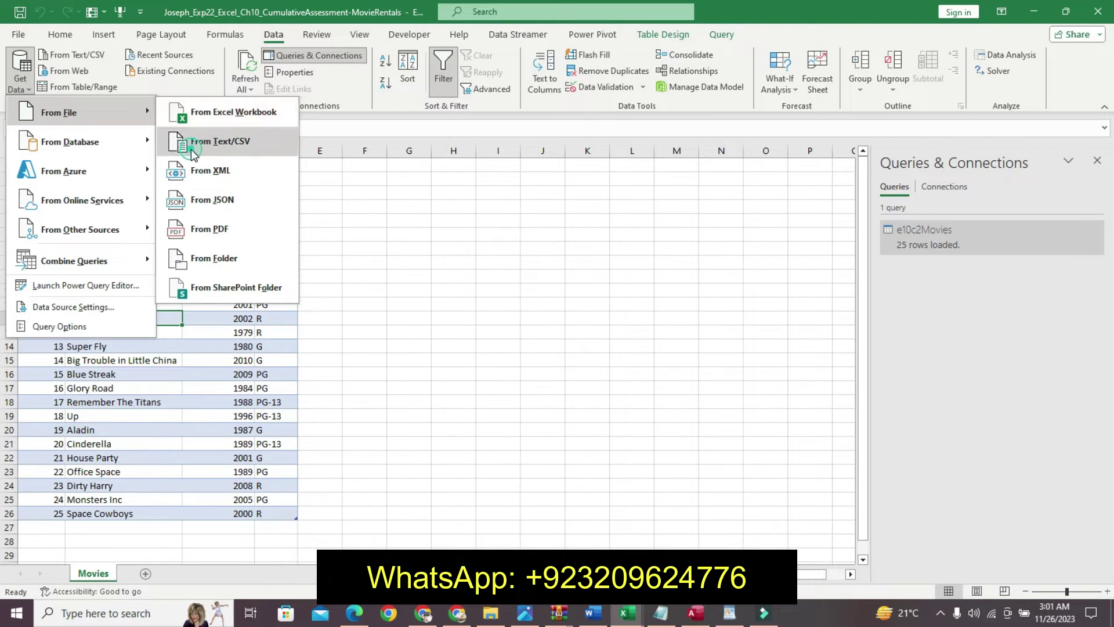
left_click(191, 148)
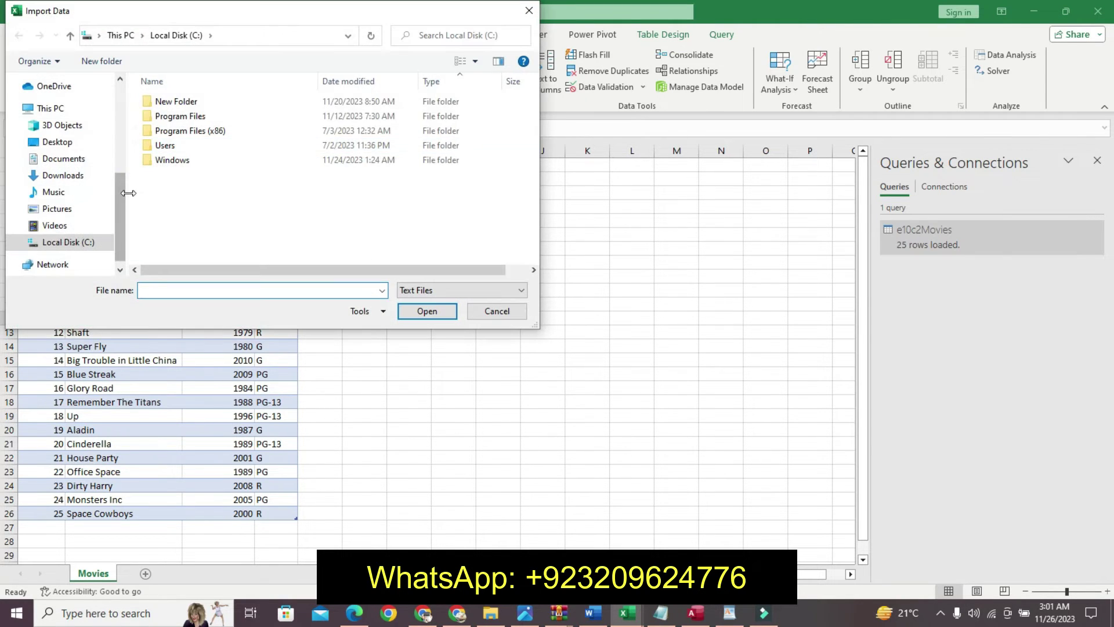
left_click(126, 191)
left_click_drag(126, 192, 118, 165)
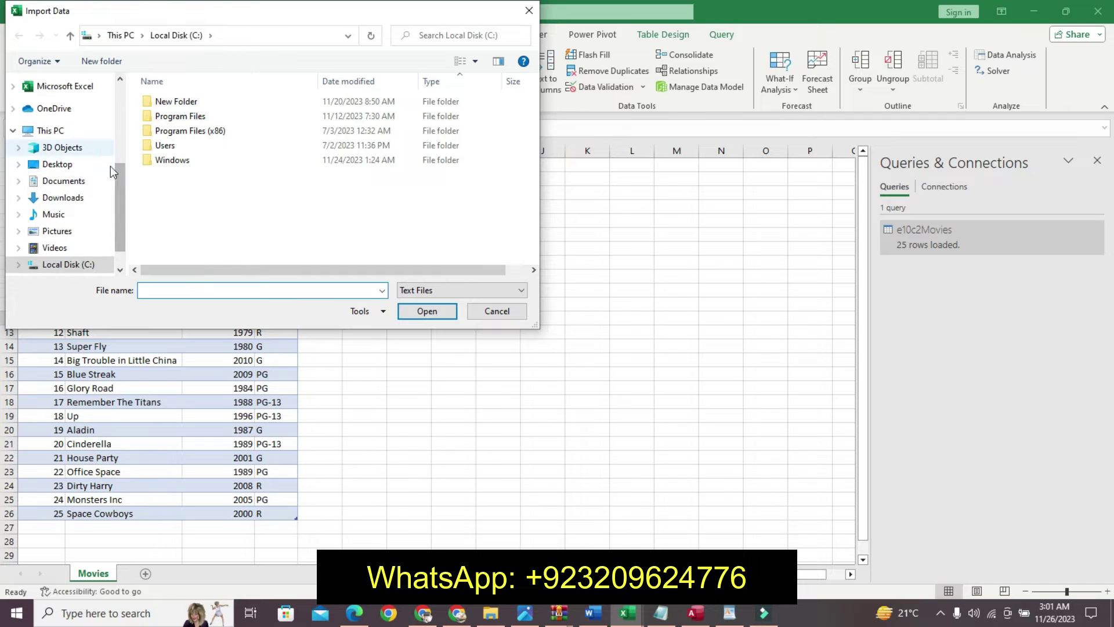
left_click(57, 97)
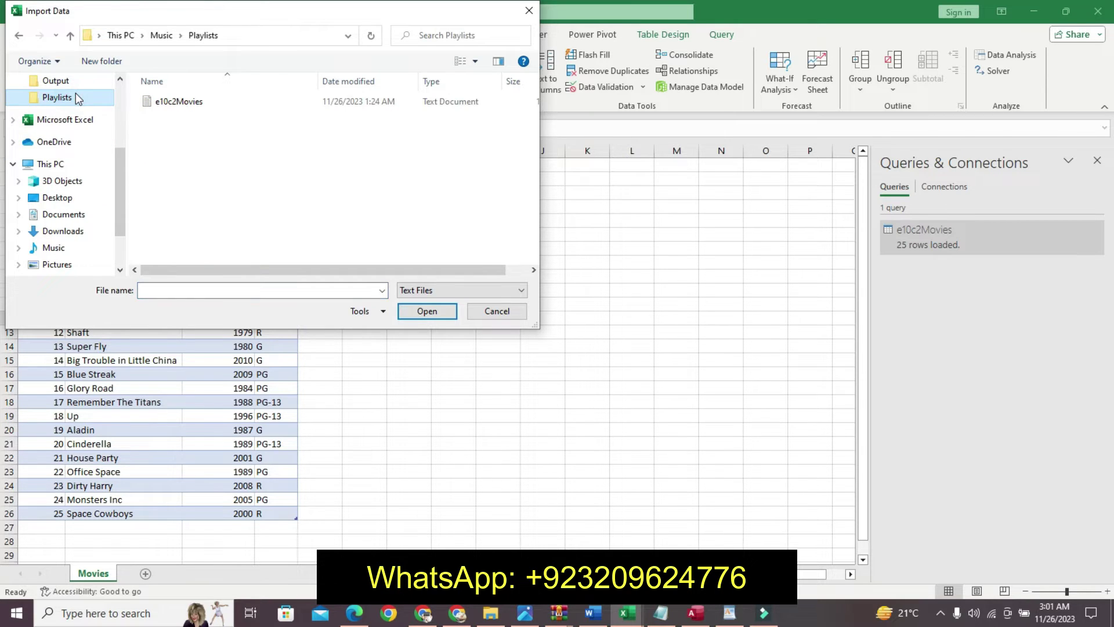
left_click(120, 168)
mouse_move(120, 167)
left_mouse_down()
mouse_move(120, 157)
mouse_move(125, 170)
left_mouse_up()
left_click(56, 98)
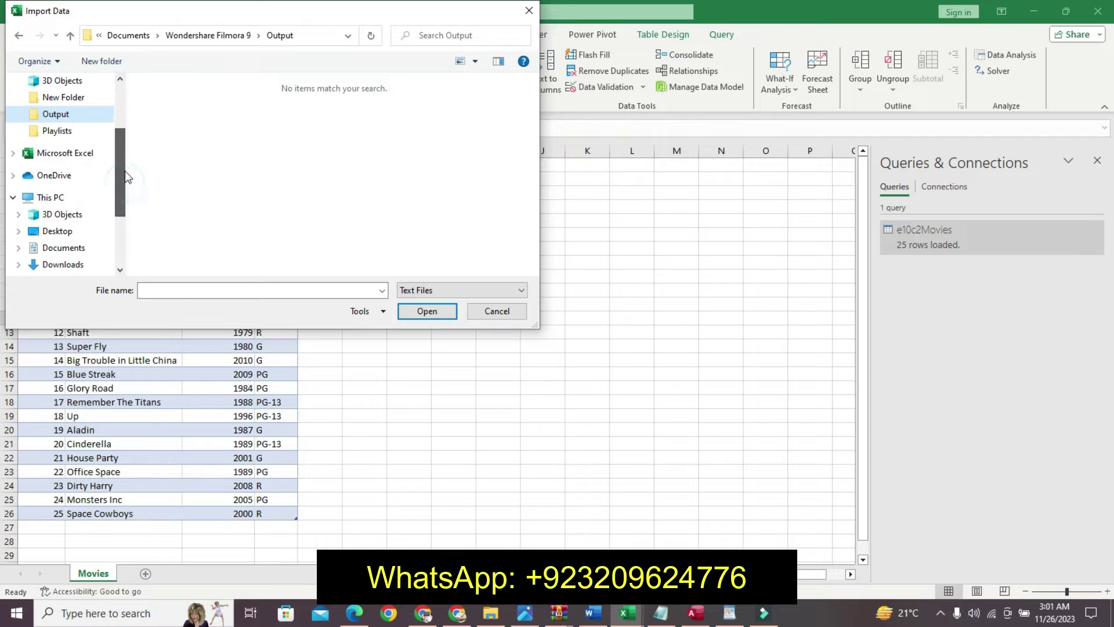
left_click(81, 99)
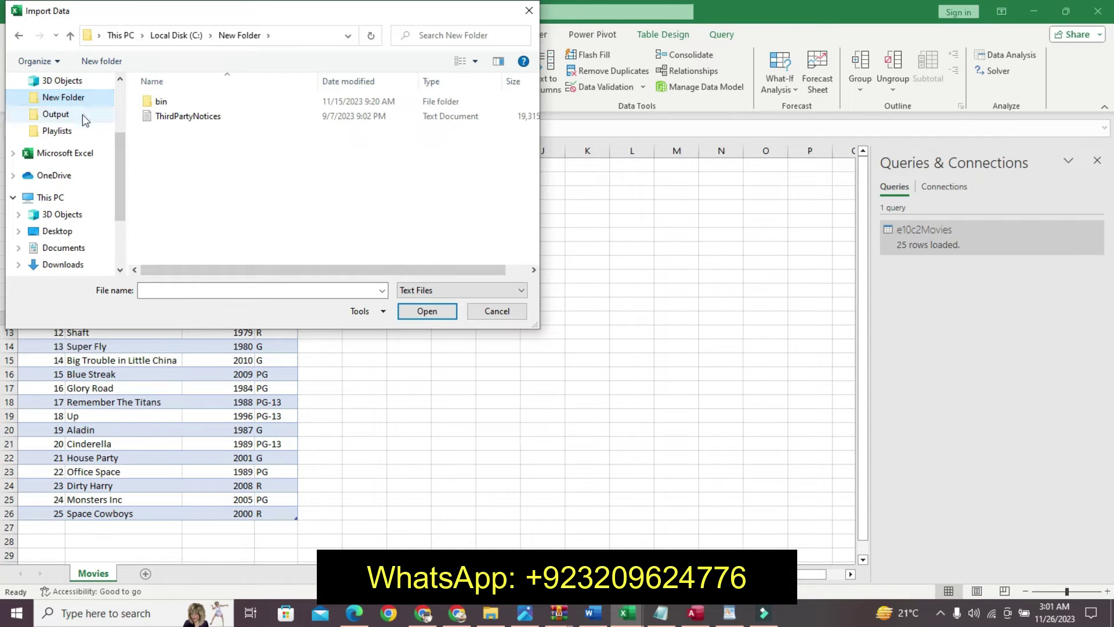
left_click(83, 133)
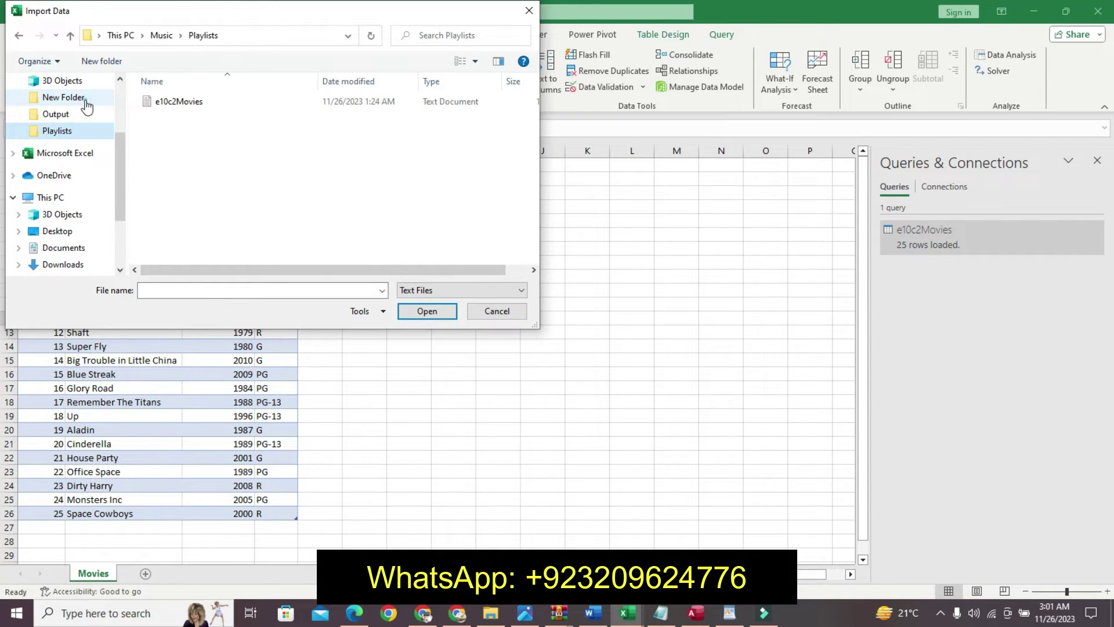
left_click(87, 105)
double_click(223, 102)
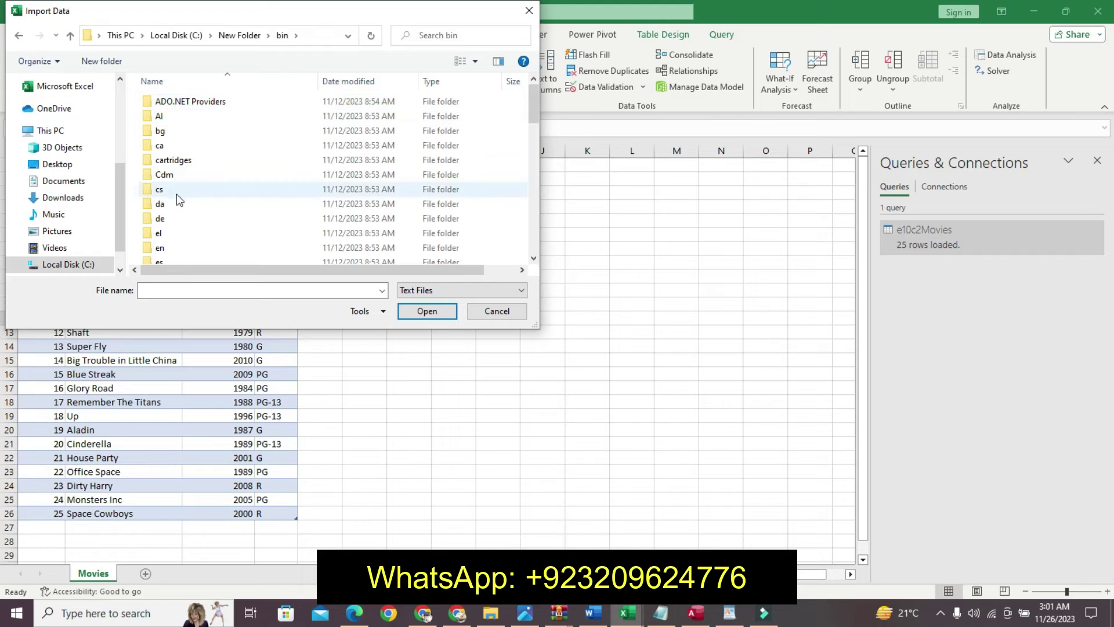
left_click_drag(534, 103, 533, 239)
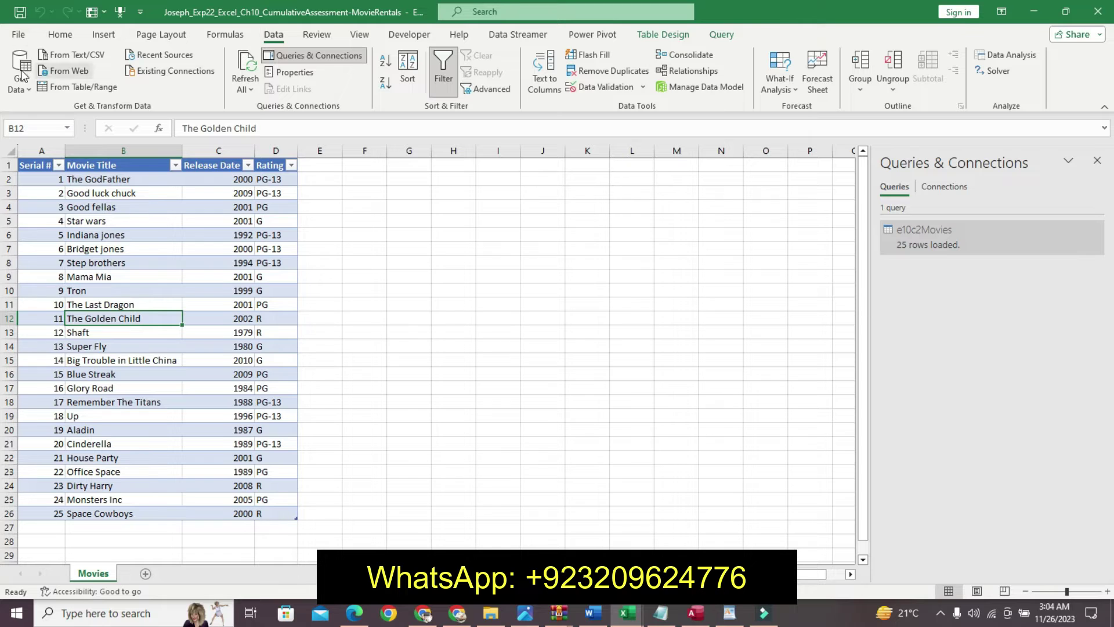
- Import e10c2Contacts.xml via From XML and load its Account table into a new worksheet
left_click(8, 78)
mouse_move(58, 112)
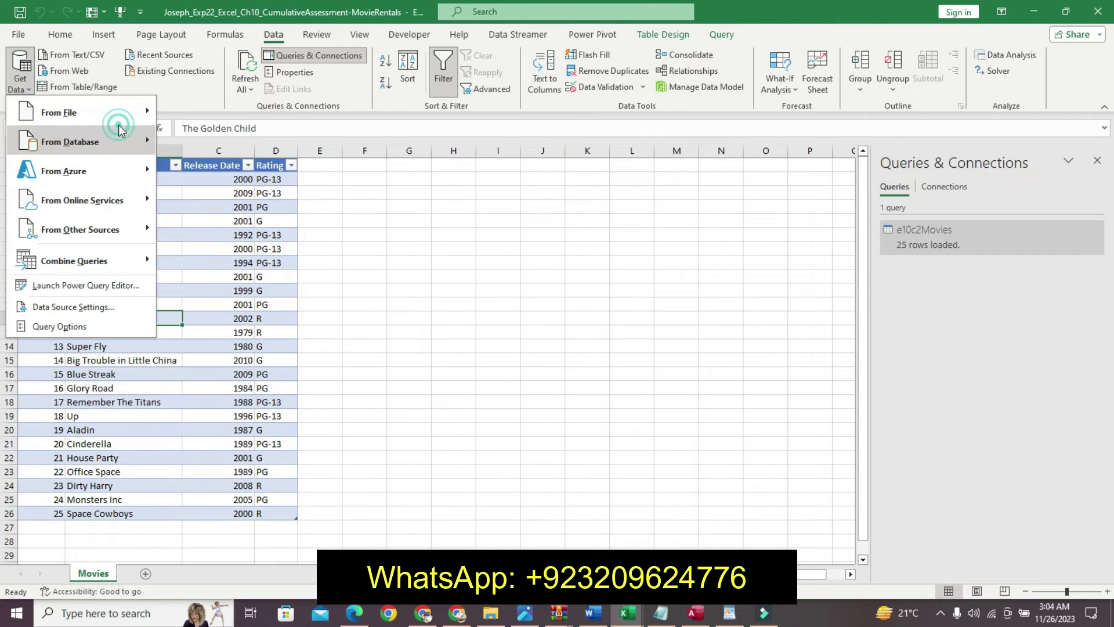
left_click(197, 142)
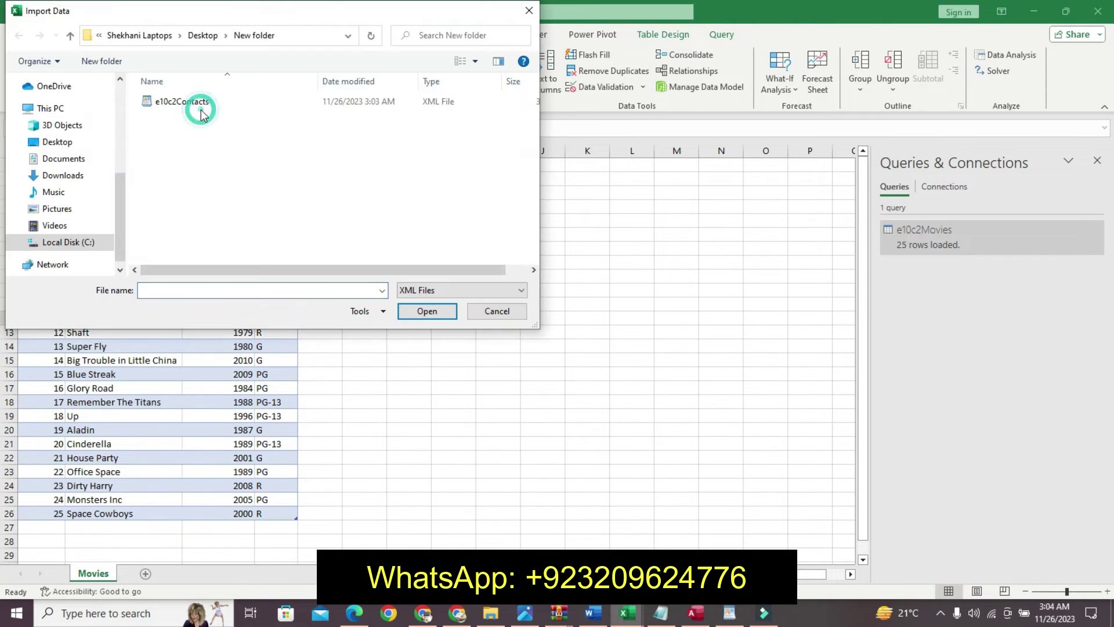
left_click(198, 100)
left_click(436, 312)
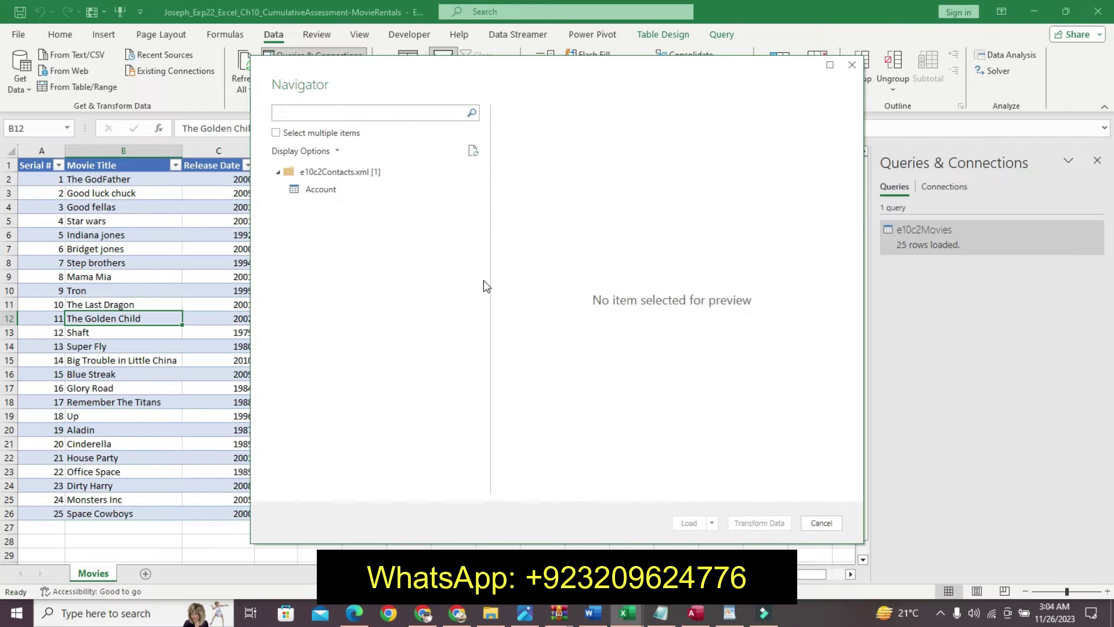
left_click(347, 190)
left_click(347, 171)
left_click(341, 191)
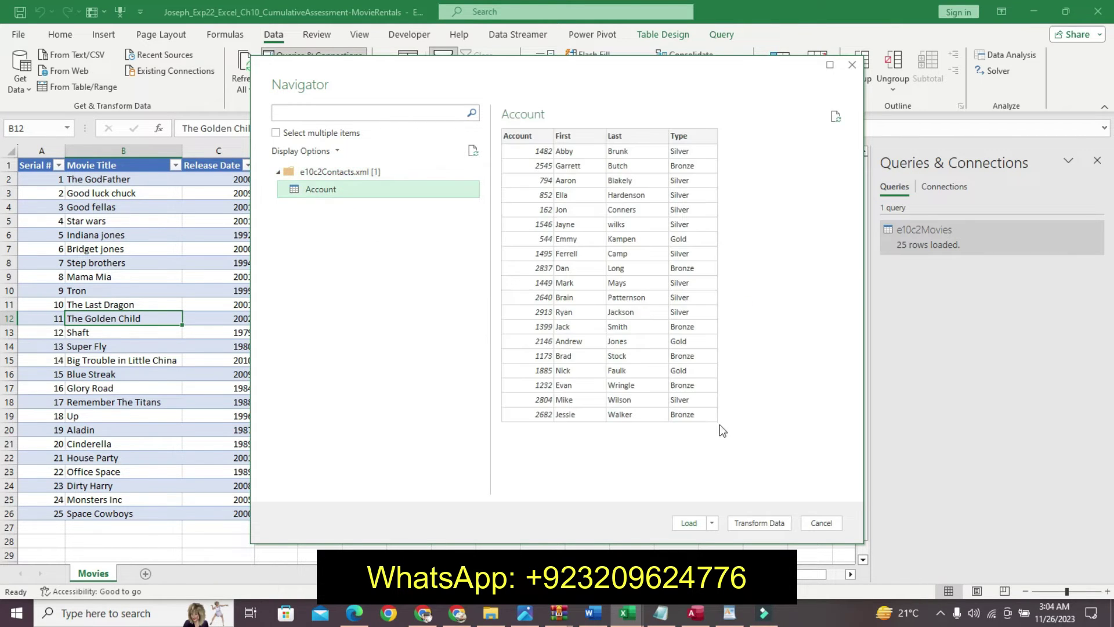
left_click(689, 524)
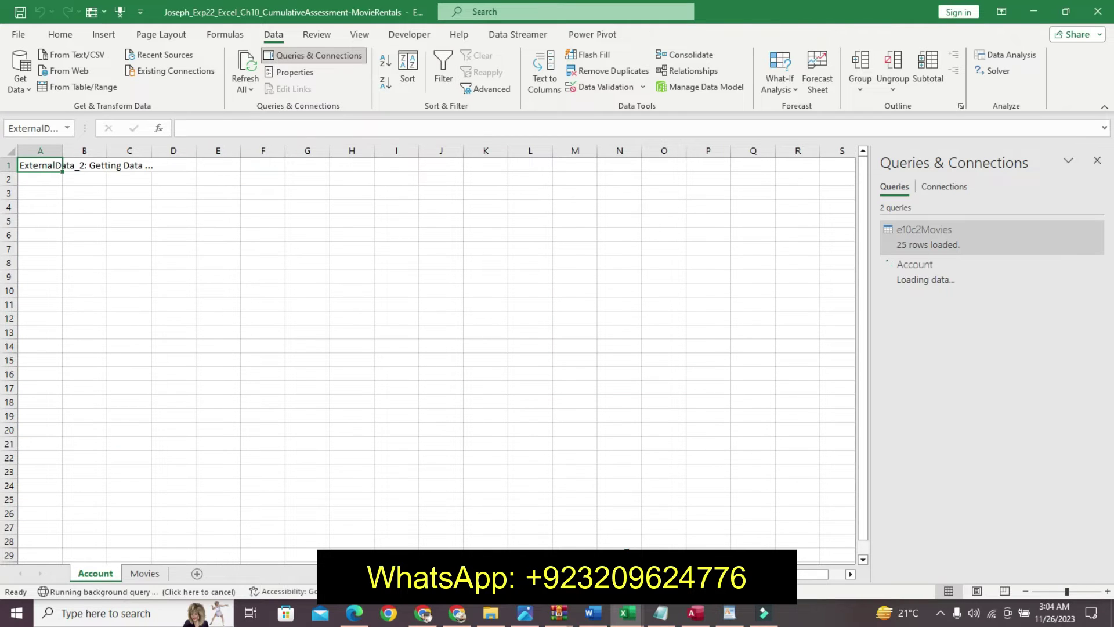
- Open Power Pivot's Data Model to confirm the 19-row Account table was added
left_click(605, 621)
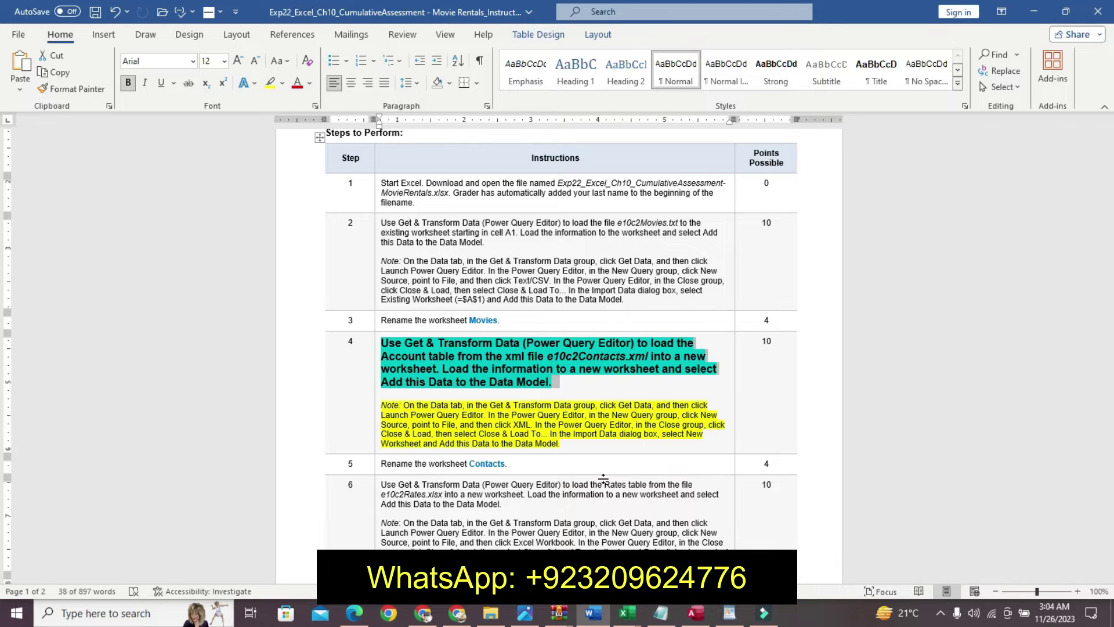
mouse_move(625, 614)
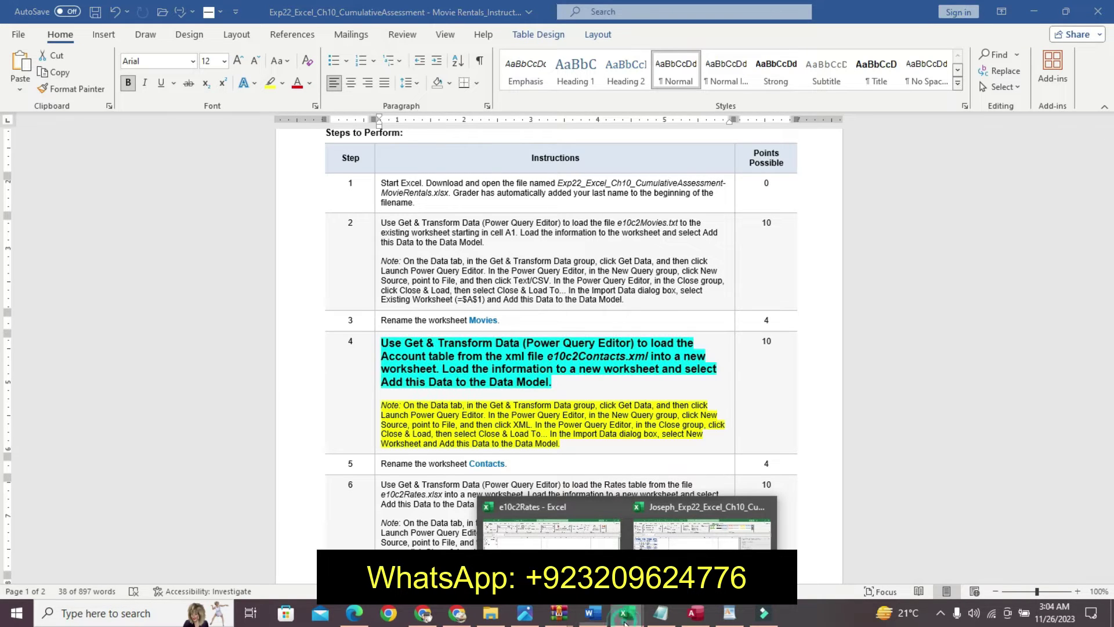
left_click(632, 516)
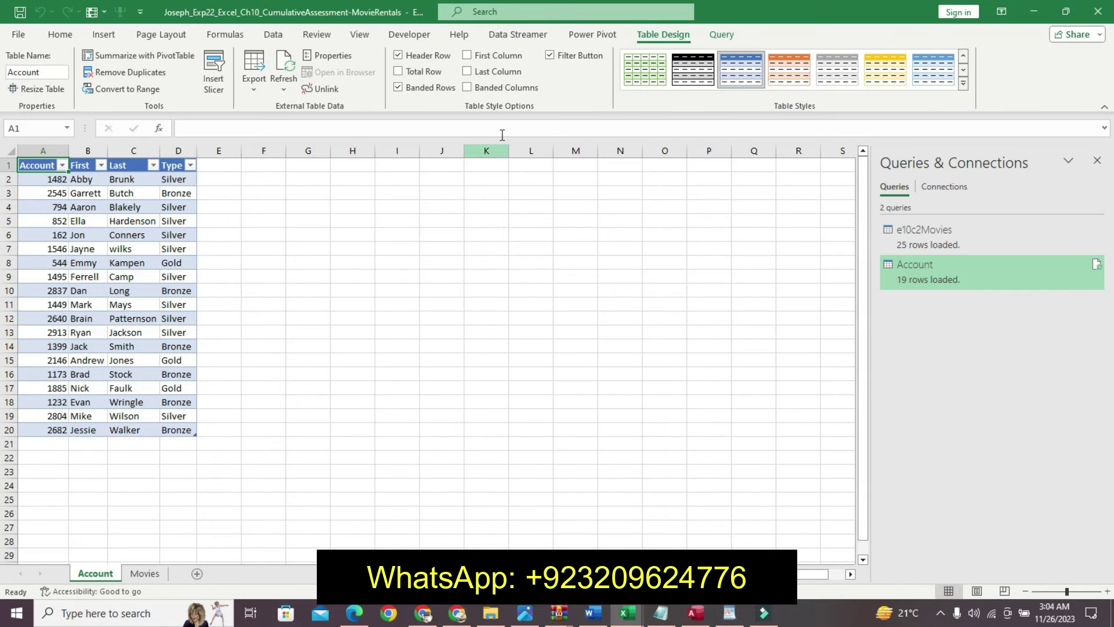
left_click(578, 38)
left_click(154, 64)
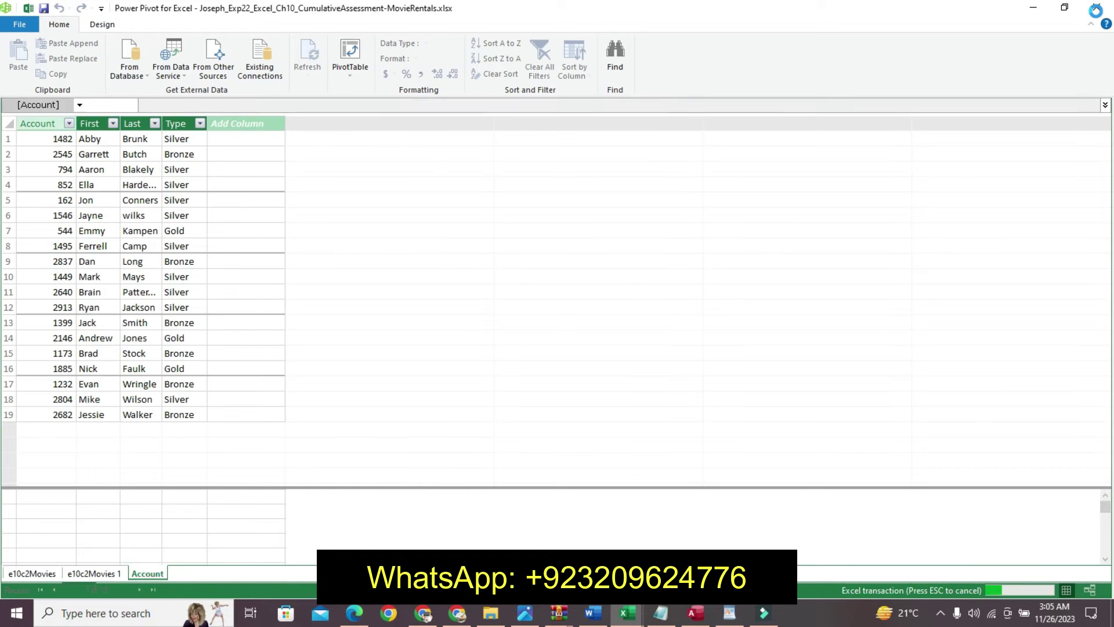
- Close the Data Model, enable the external data connections, and return to the Word instructions
left_click(1098, 10)
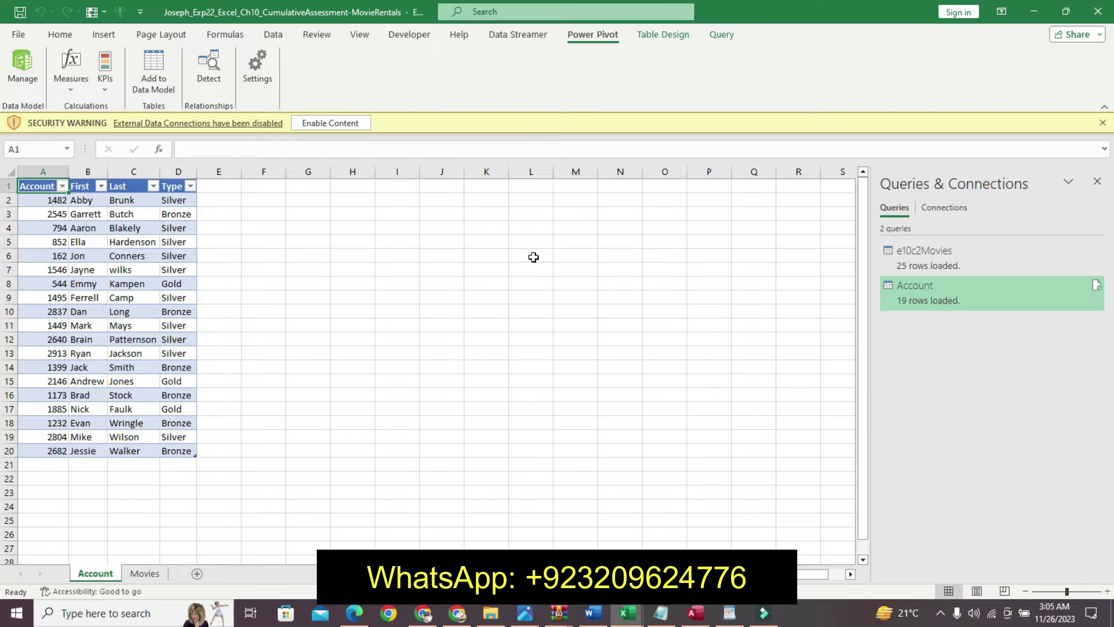
left_click(319, 125)
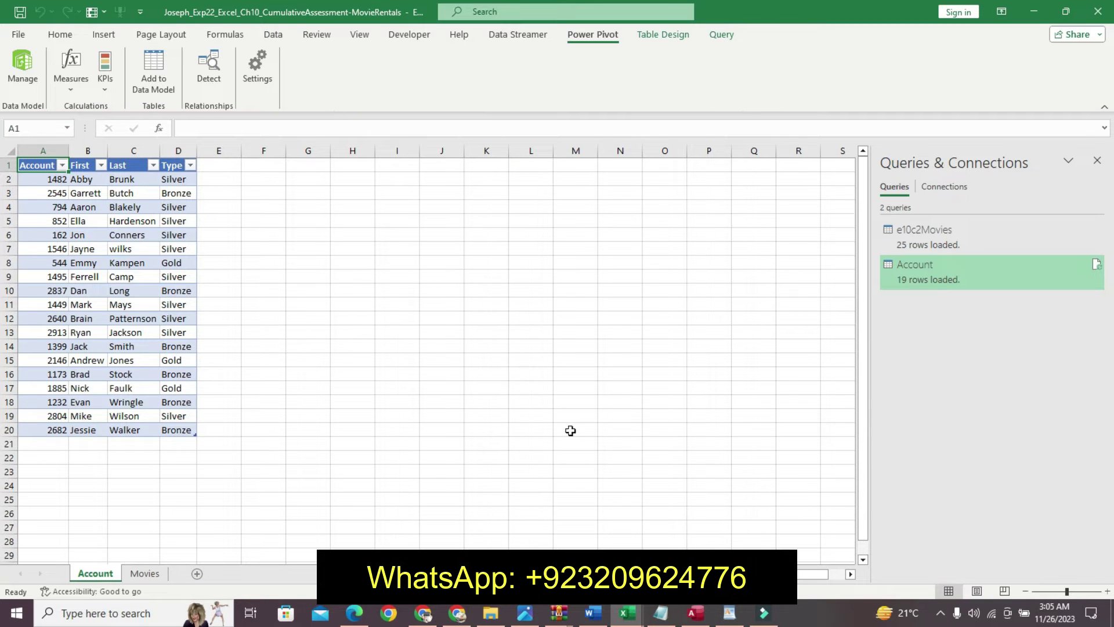
left_click(593, 612)
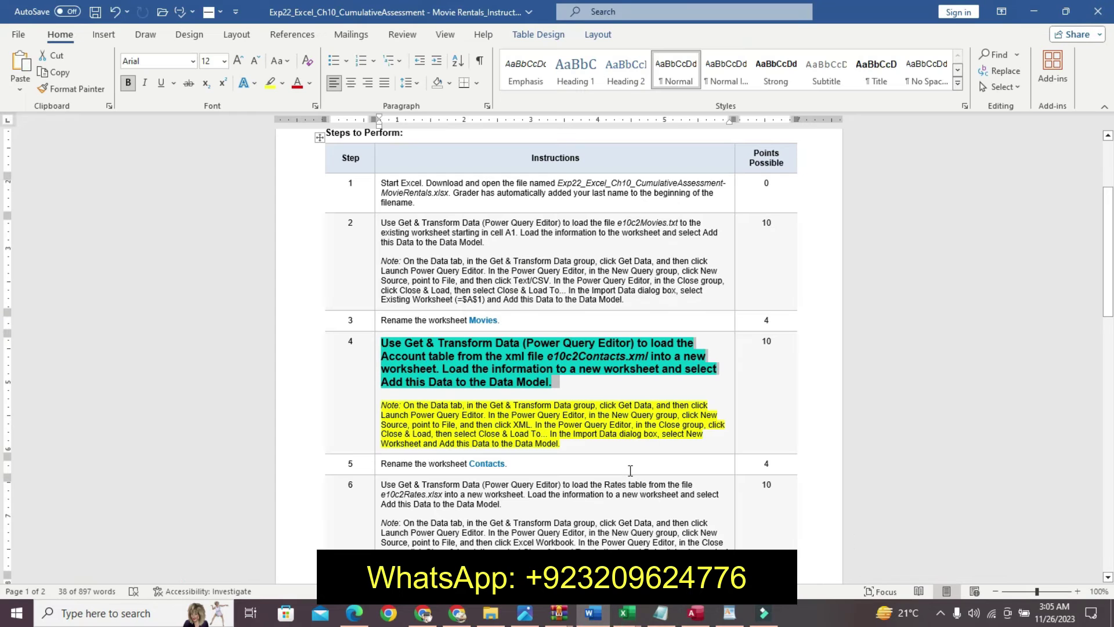
- Undo the emphasis formatting on step 4's instruction line
key("ctrl+z")
key("ctrl+z")
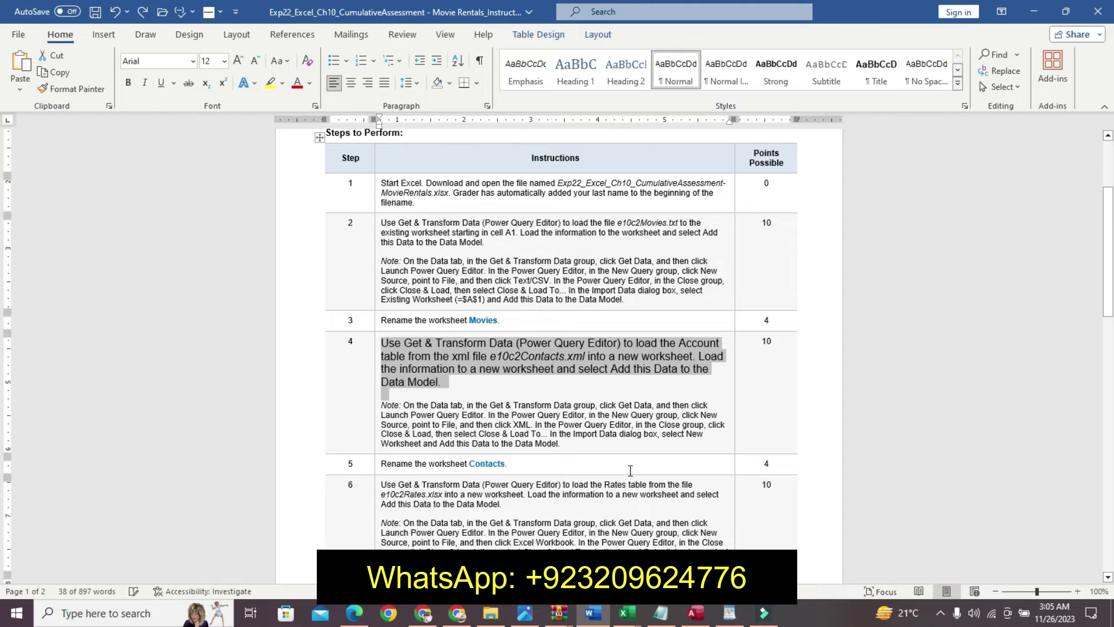
key("ctrl+z")
key("ctrl+z")
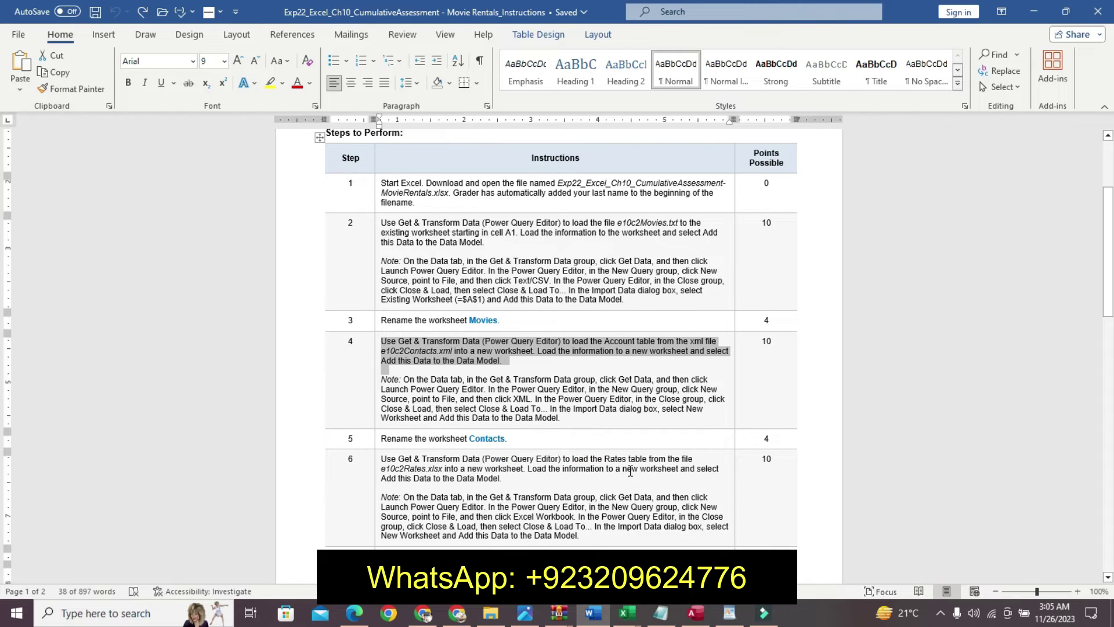
left_click_drag(1108, 255, 1108, 281)
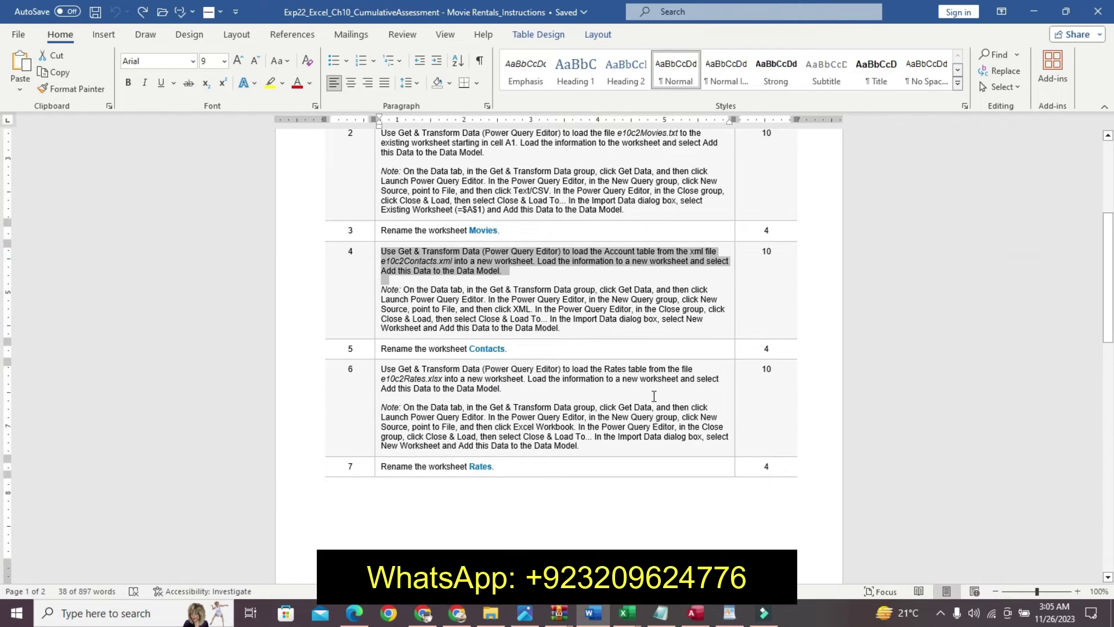
- Make step 5's 'Rename the worksheet Contacts.' line 14 pt, bold and turquoise-highlighted
left_click(378, 353)
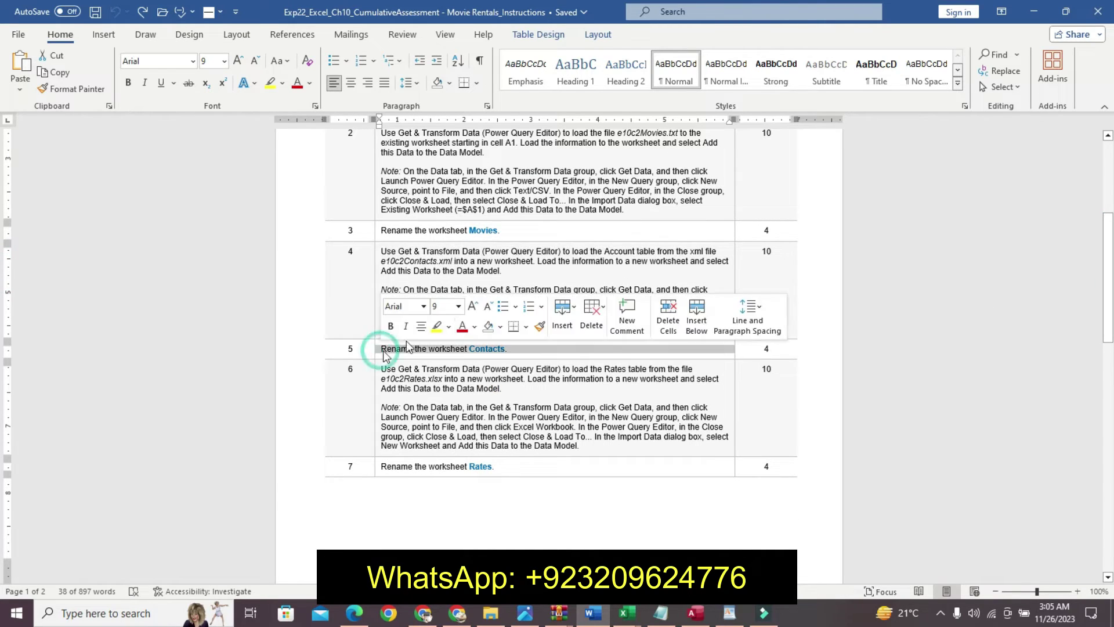
left_click(473, 306)
left_click(473, 306)
left_click(473, 306)
left_click(473, 306)
left_click(390, 326)
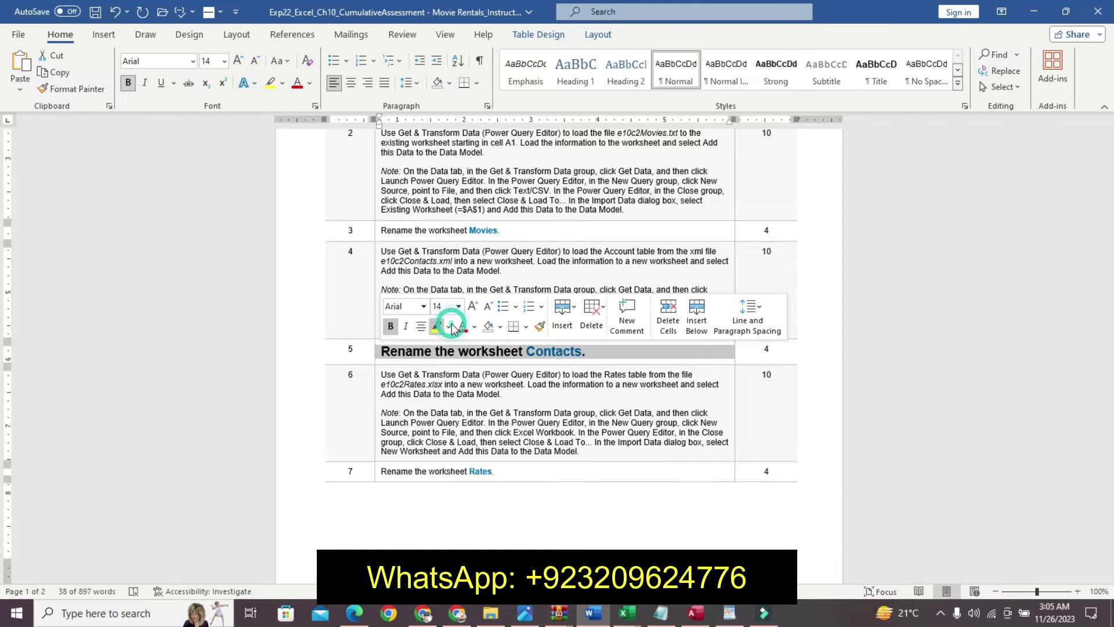
left_click(449, 326)
left_click(484, 342)
- Select the word Contacts in step 5, then bring the Excel movie rentals workbook forward
left_click(530, 350)
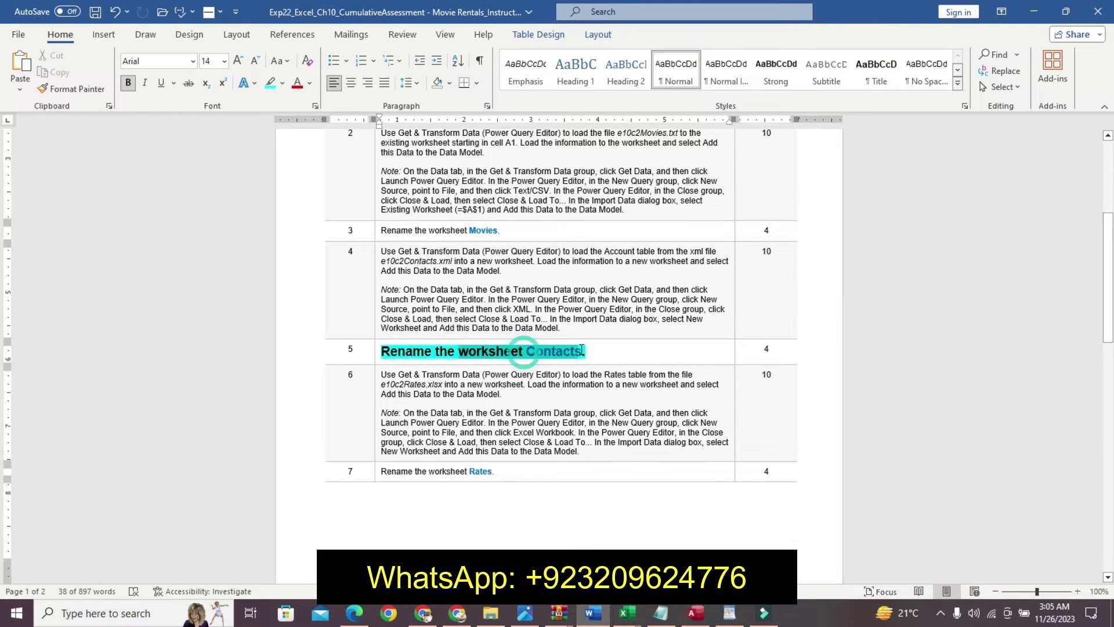
left_click_drag(528, 351, 580, 348)
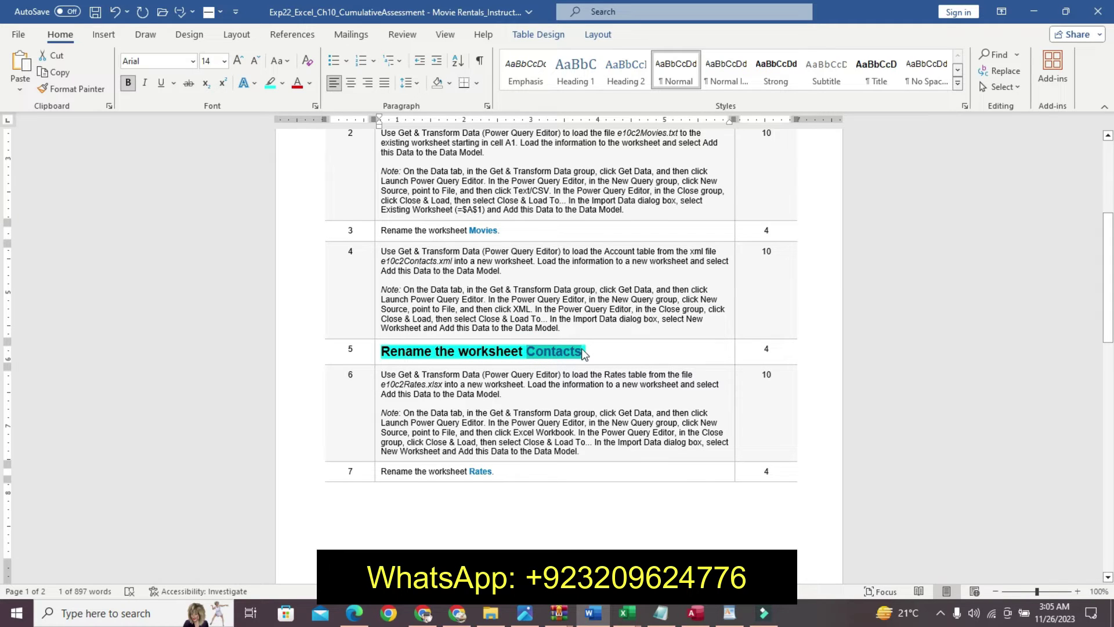
left_click(627, 614)
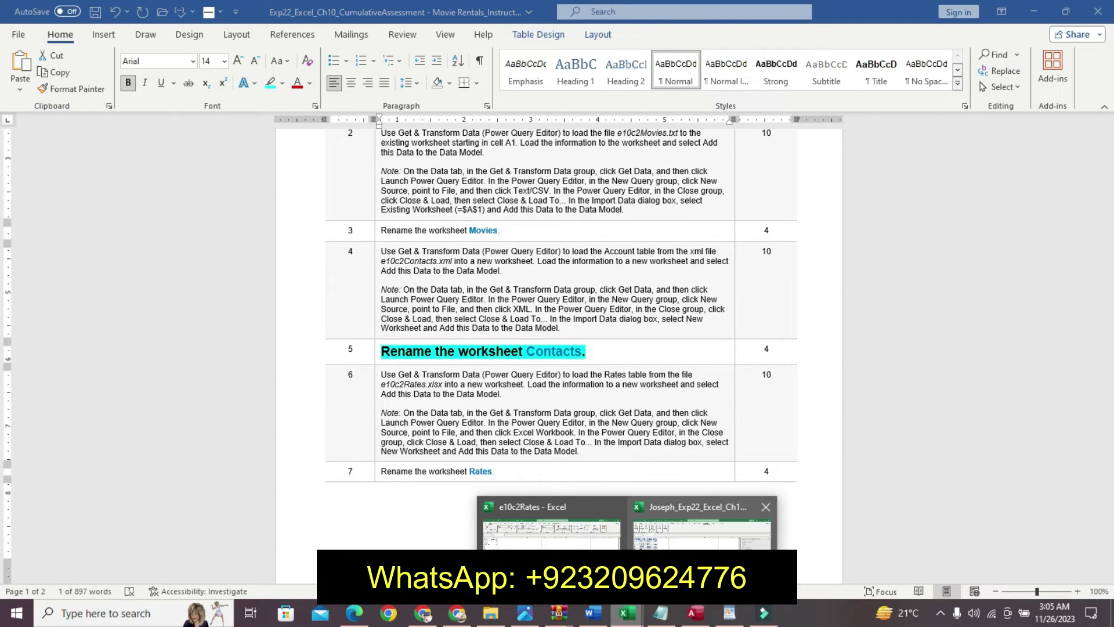
left_click(699, 527)
- Rename the Account sheet tab to Contacts, then undo step 5's emphasis in Word
right_click(114, 575)
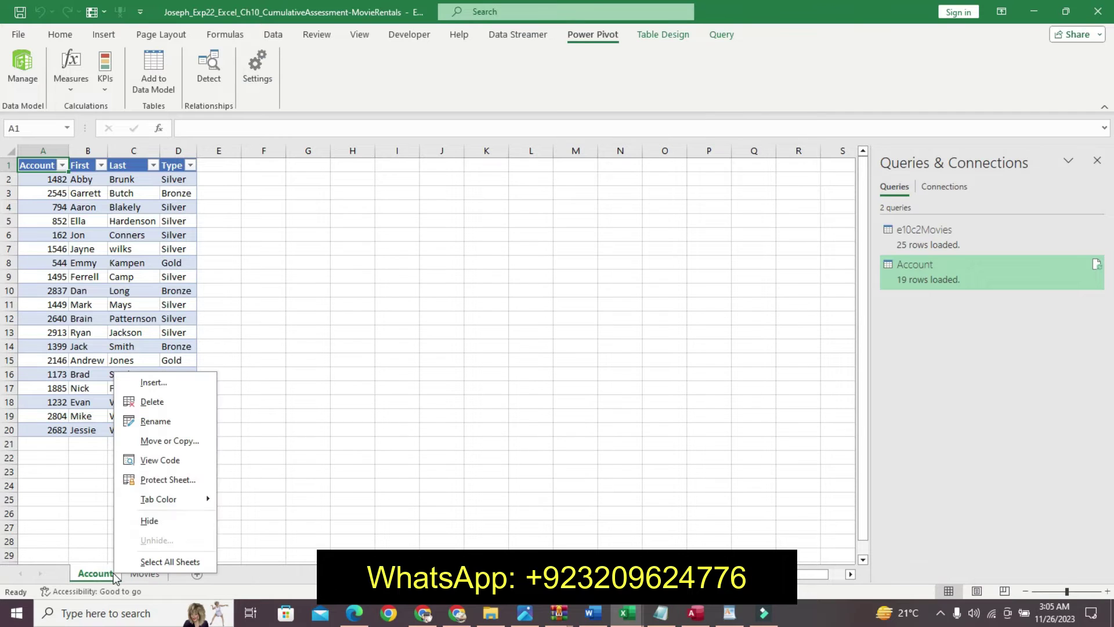
left_click(160, 413)
type("Contacts")
key("Return")
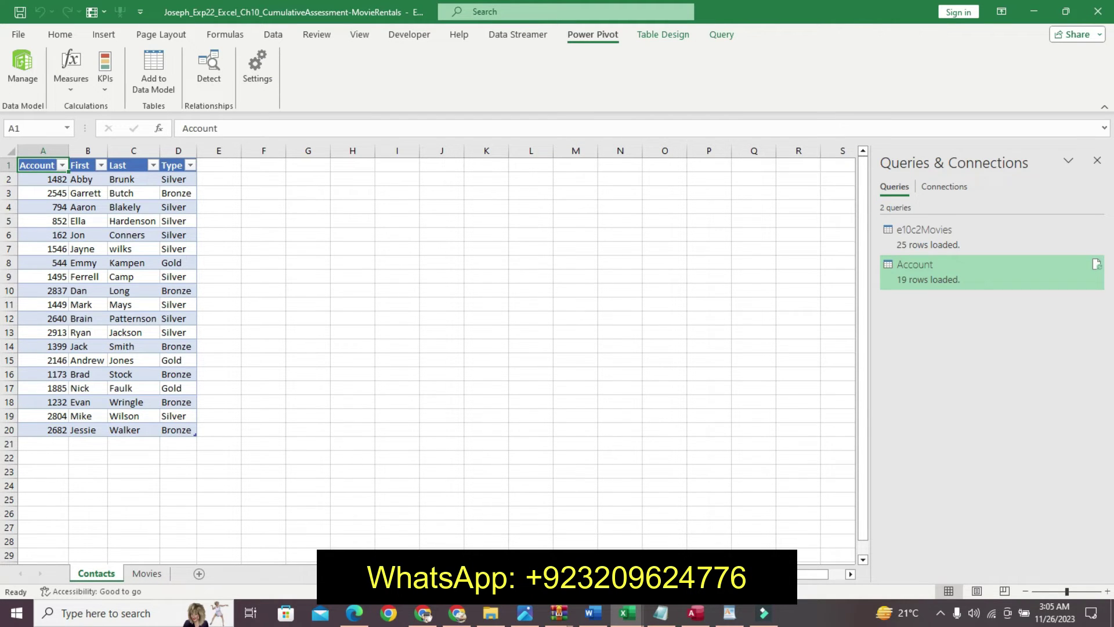
left_click(604, 615)
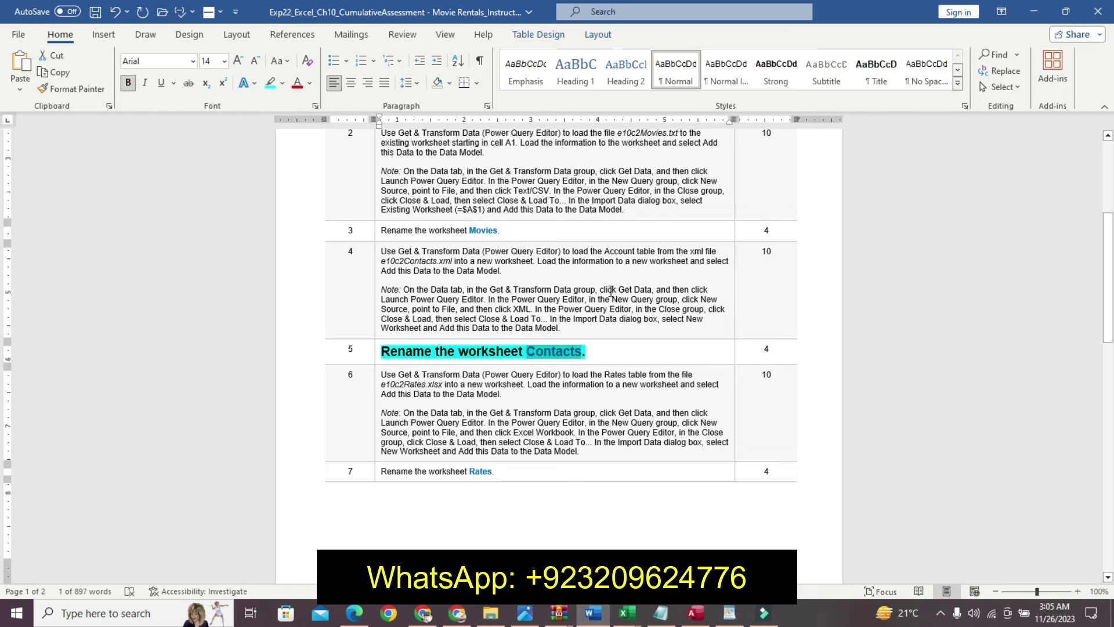
key("ctrl+z")
key("ctrl+z")
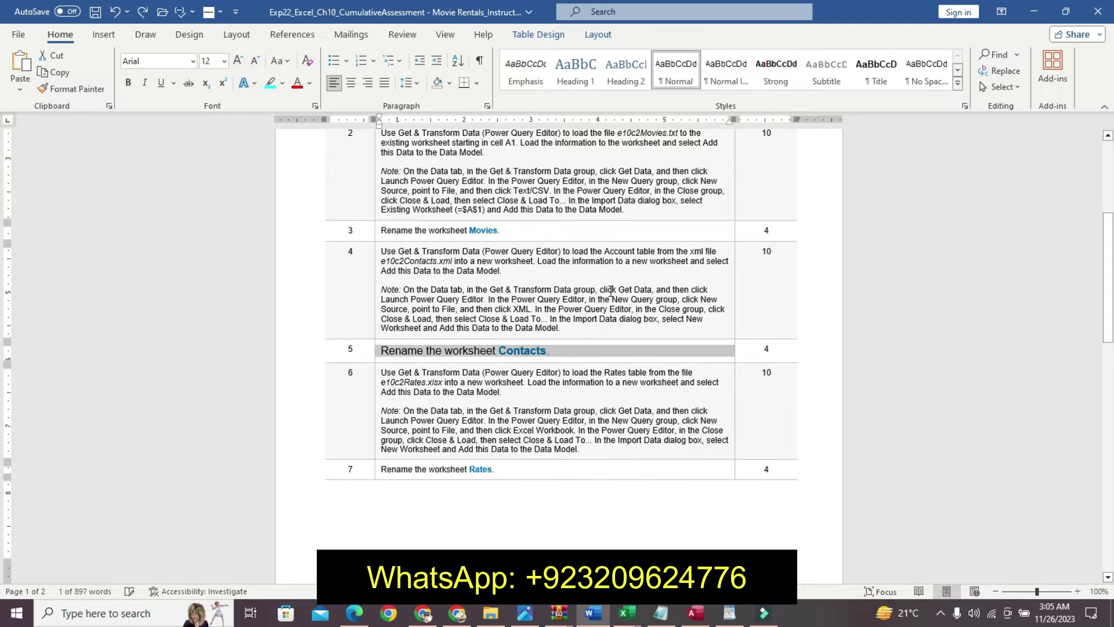
- Make step 6's first paragraph larger, bold and cyan-highlighted
left_click(610, 290)
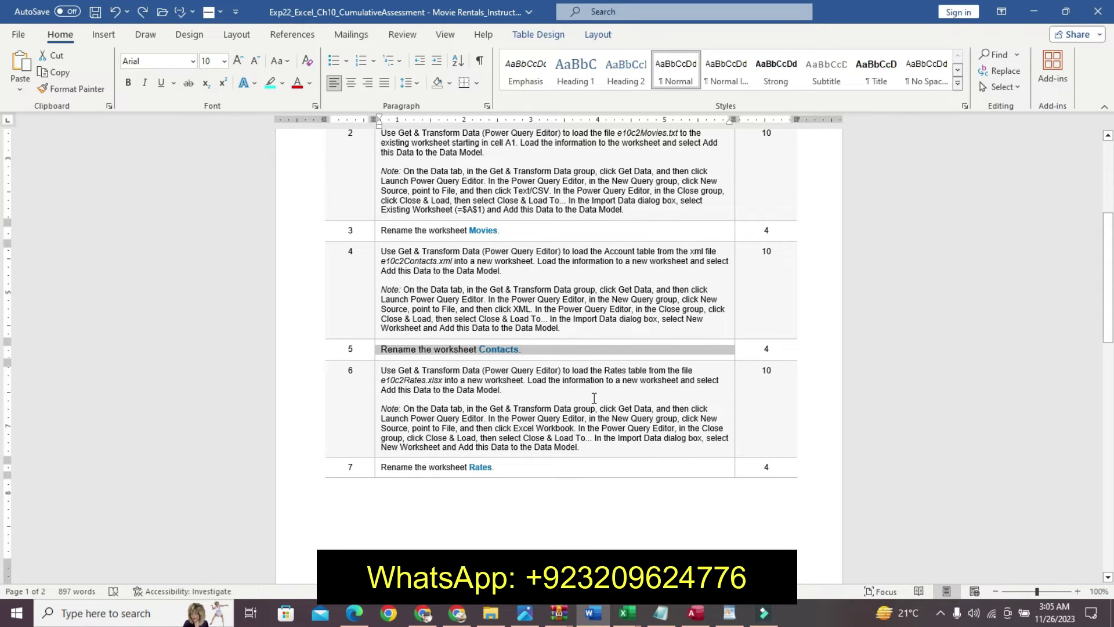
triple_click(385, 370)
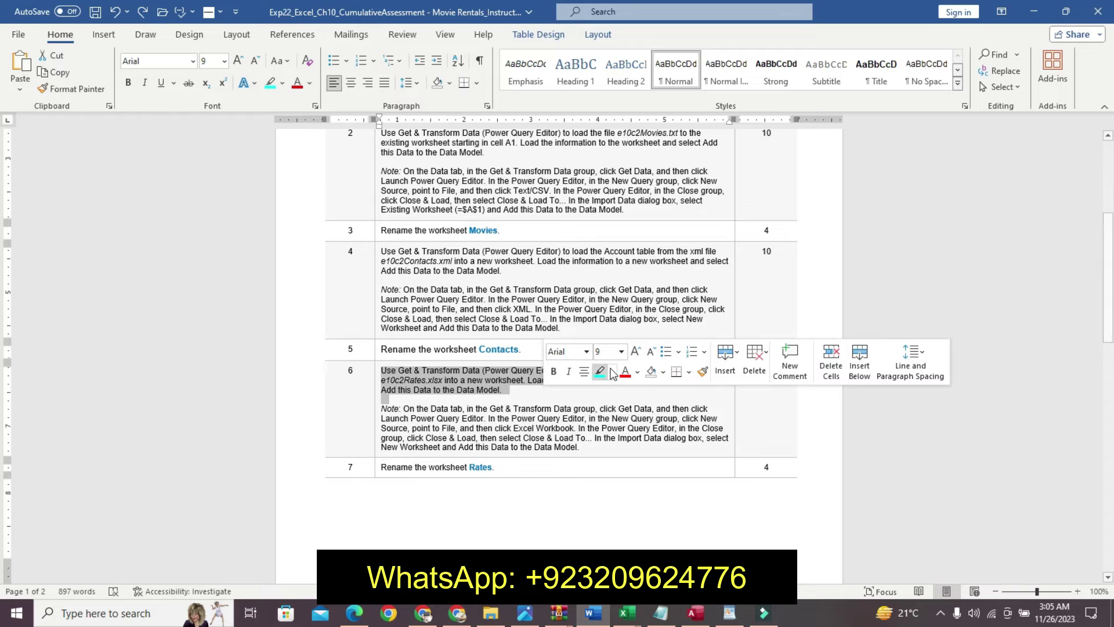
left_click(612, 372)
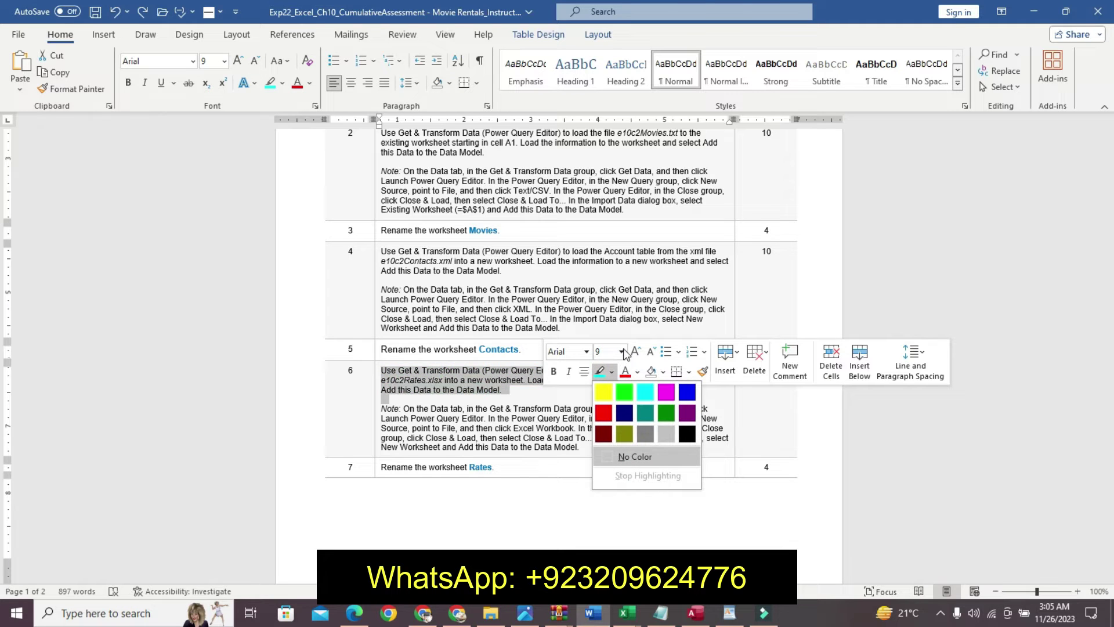
left_click(635, 352)
left_click(635, 351)
left_click(543, 372)
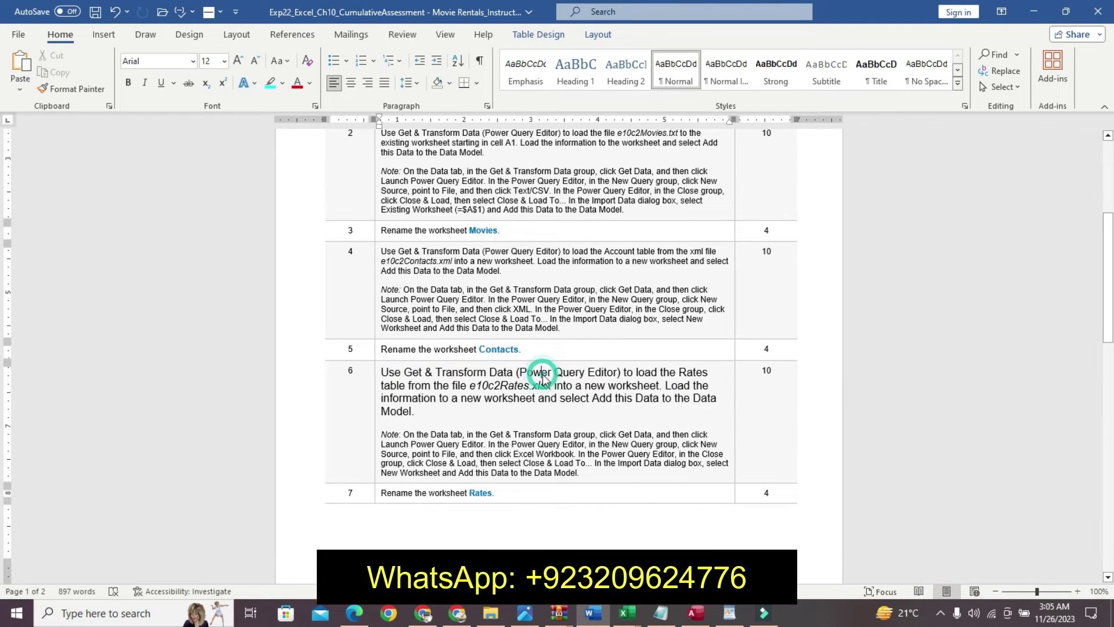
left_click_drag(381, 372, 447, 423)
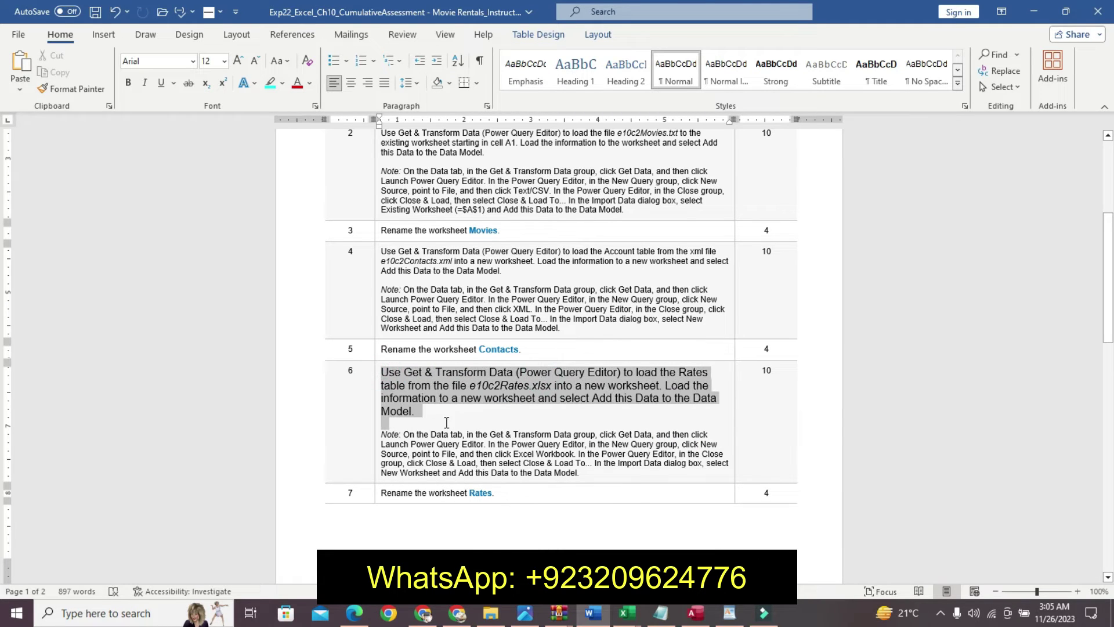
left_click(455, 394)
left_click(502, 394)
- Highlight the note under step 6 in yellow
left_click_drag(384, 434, 579, 459)
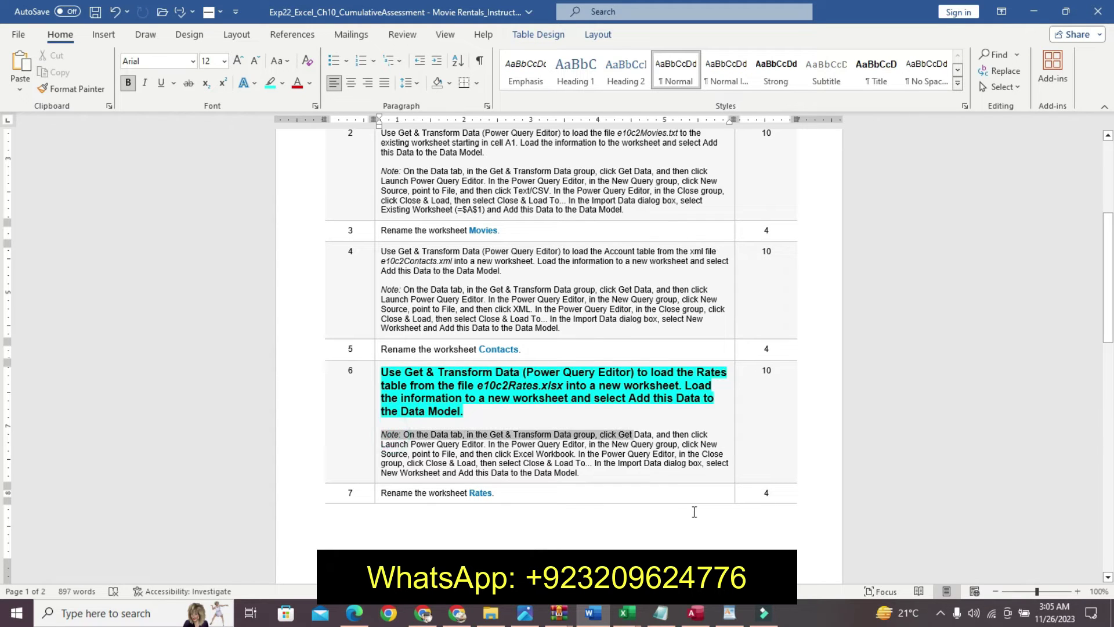
left_click(579, 460)
mouse_move(382, 434)
left_mouse_down()
mouse_move(557, 480)
mouse_move(579, 473)
left_mouse_up()
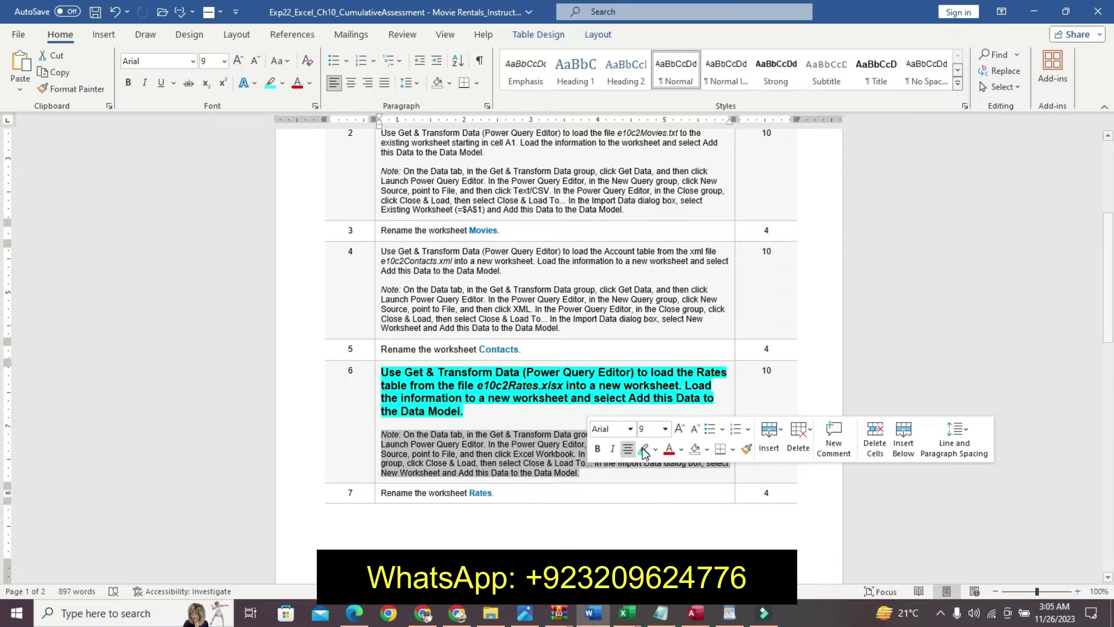
left_click(656, 450)
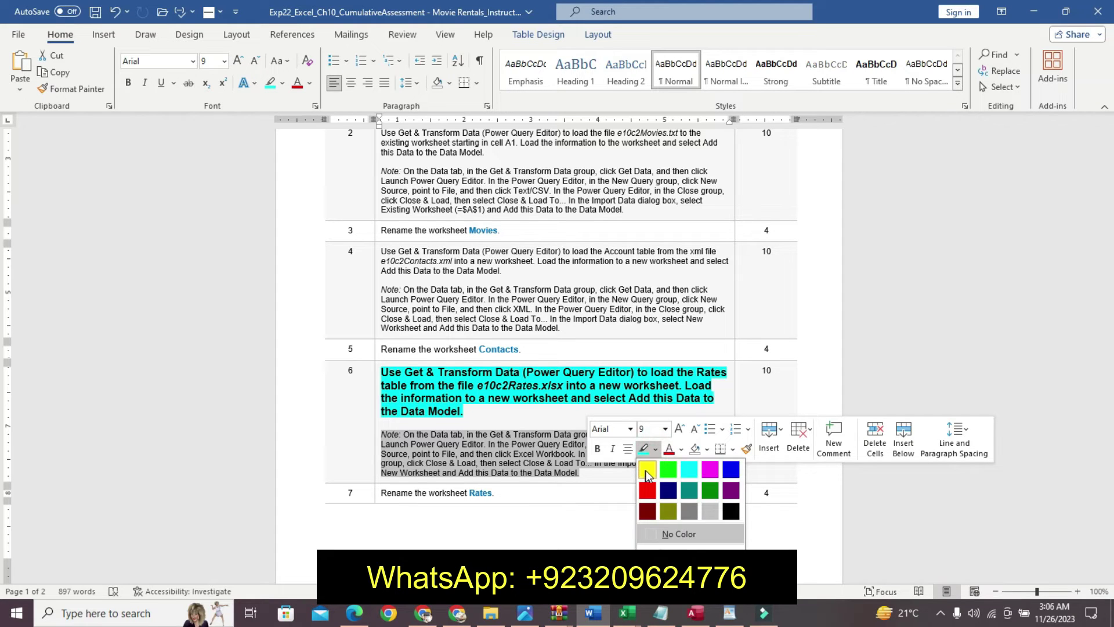
left_click(648, 468)
left_click(487, 434)
- Reselect step 6's first paragraph and bring the Excel movie rentals workbook forward
triple_click(408, 380)
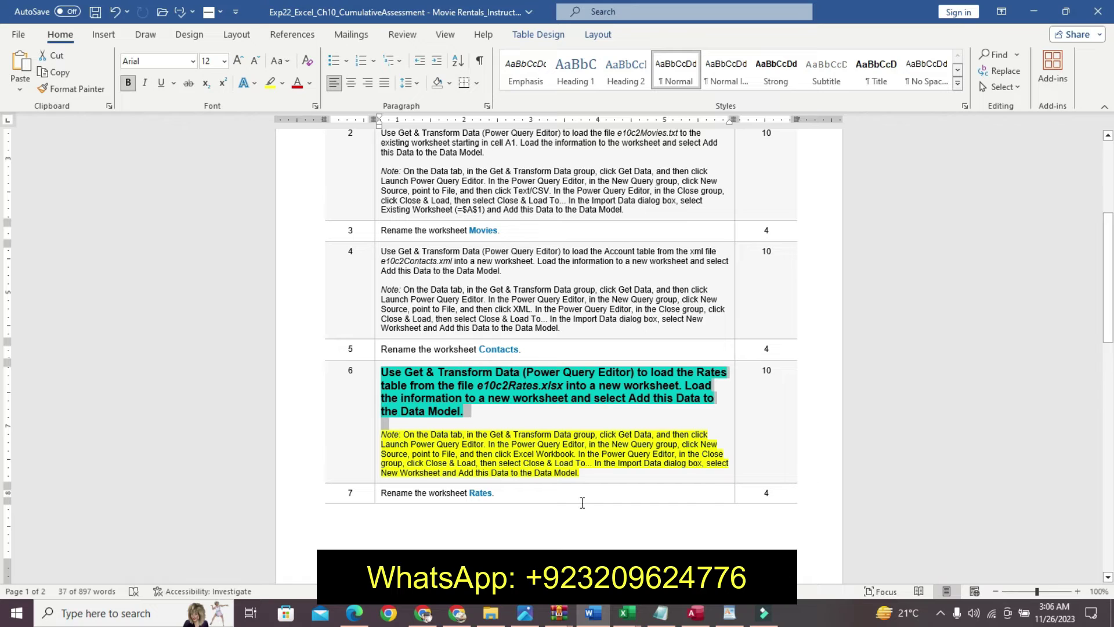
left_click(627, 613)
left_click(702, 528)
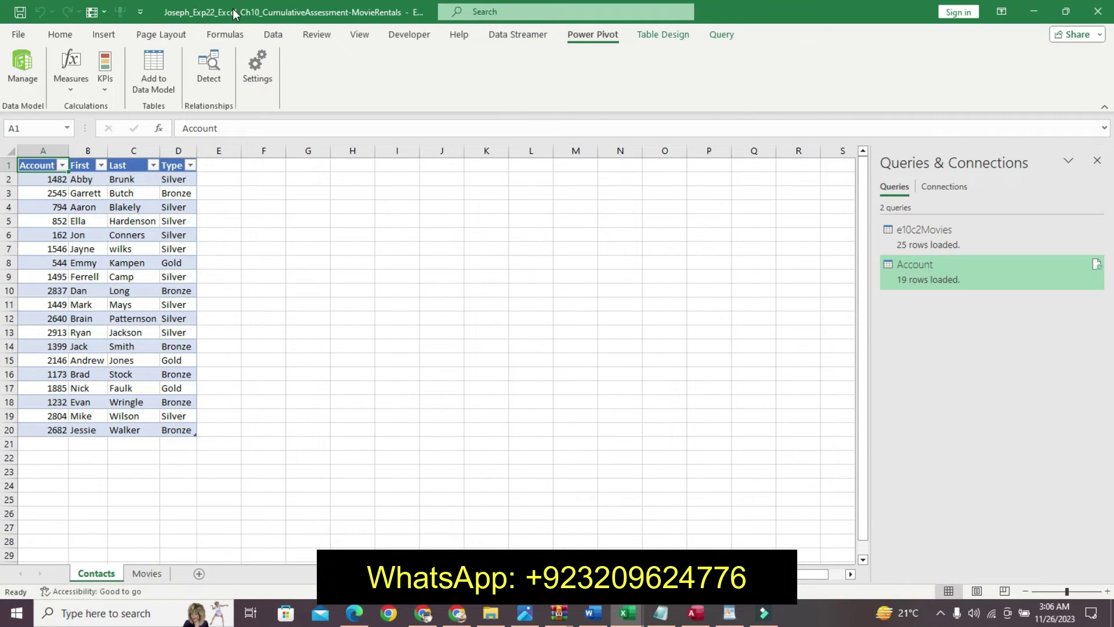
- Use Get Data From Excel Workbook to import e10c2Rates from the Music > Playlists folder
left_click(59, 37)
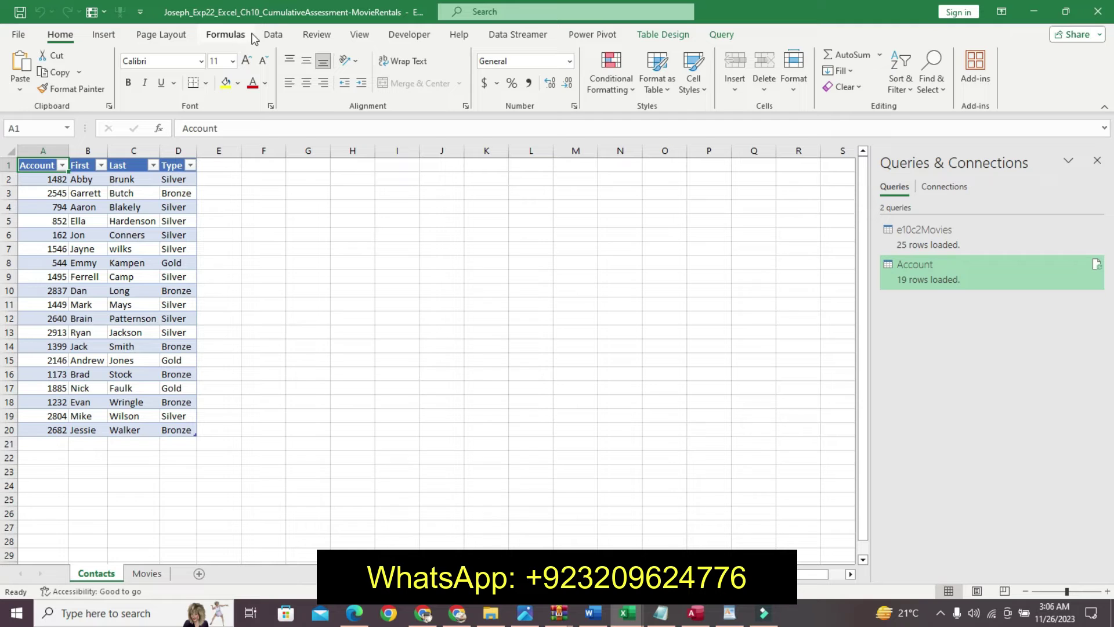
left_click(272, 34)
left_click(20, 75)
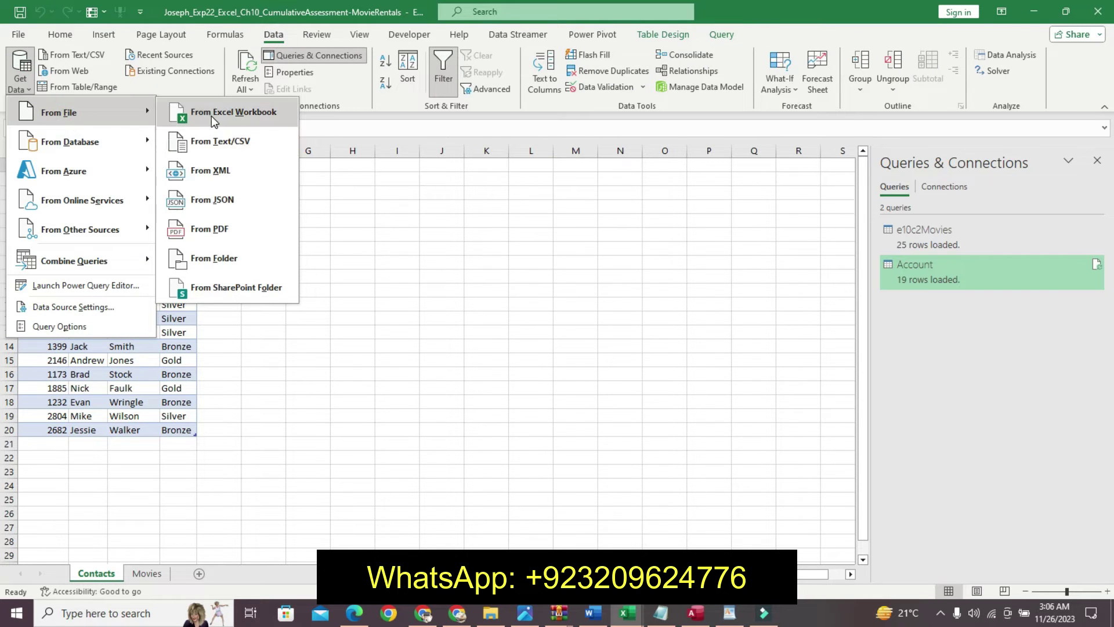
mouse_move(58, 112)
left_click(211, 115)
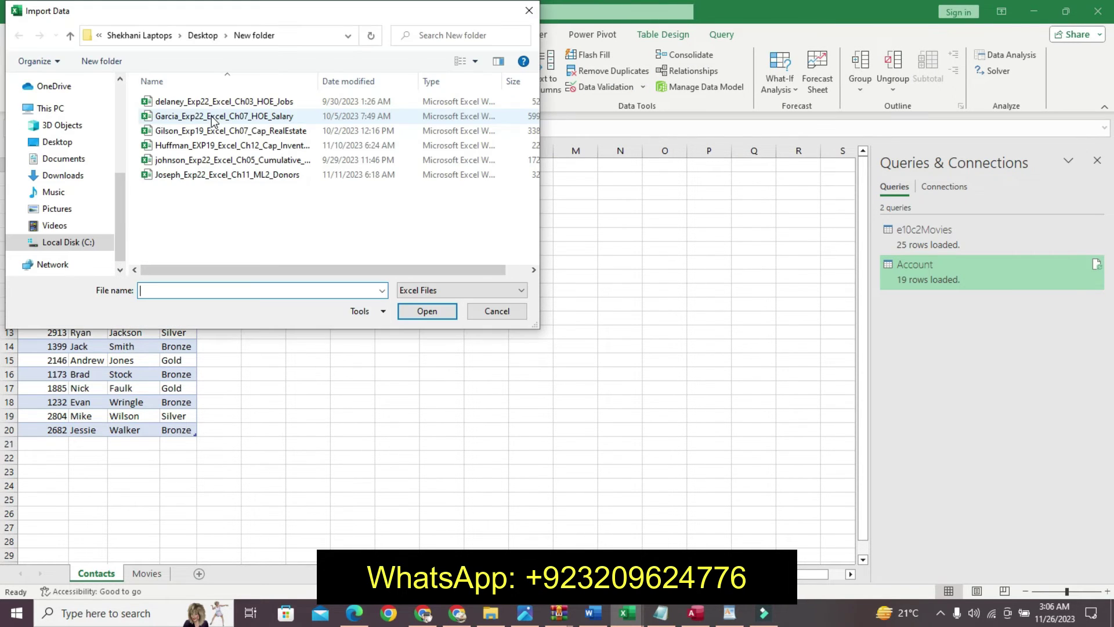
left_click(56, 247)
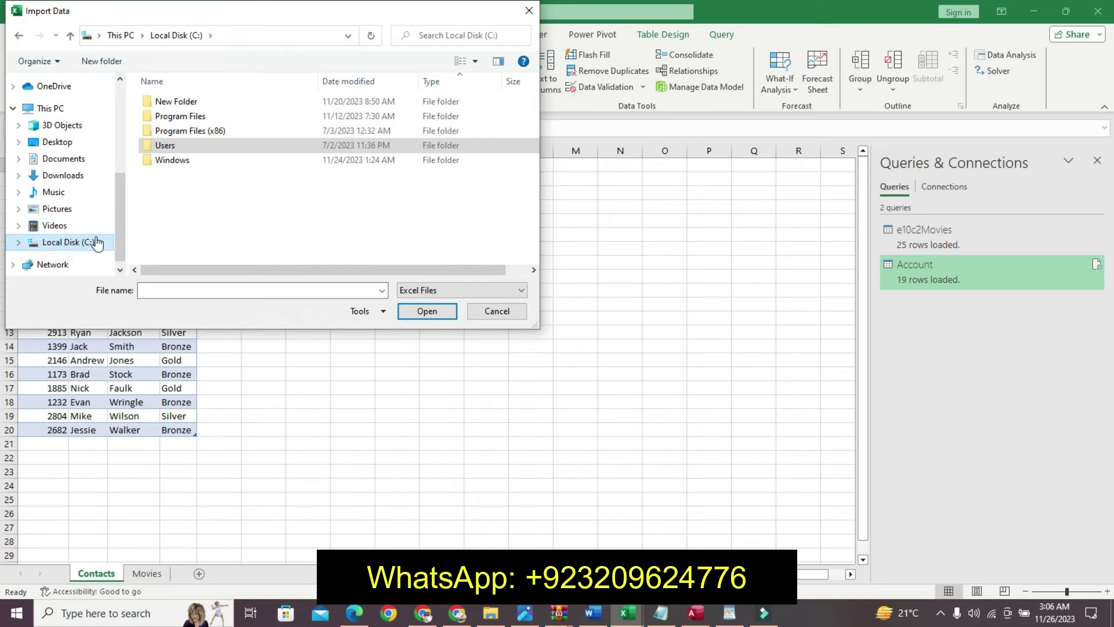
left_click_drag(120, 204, 117, 159)
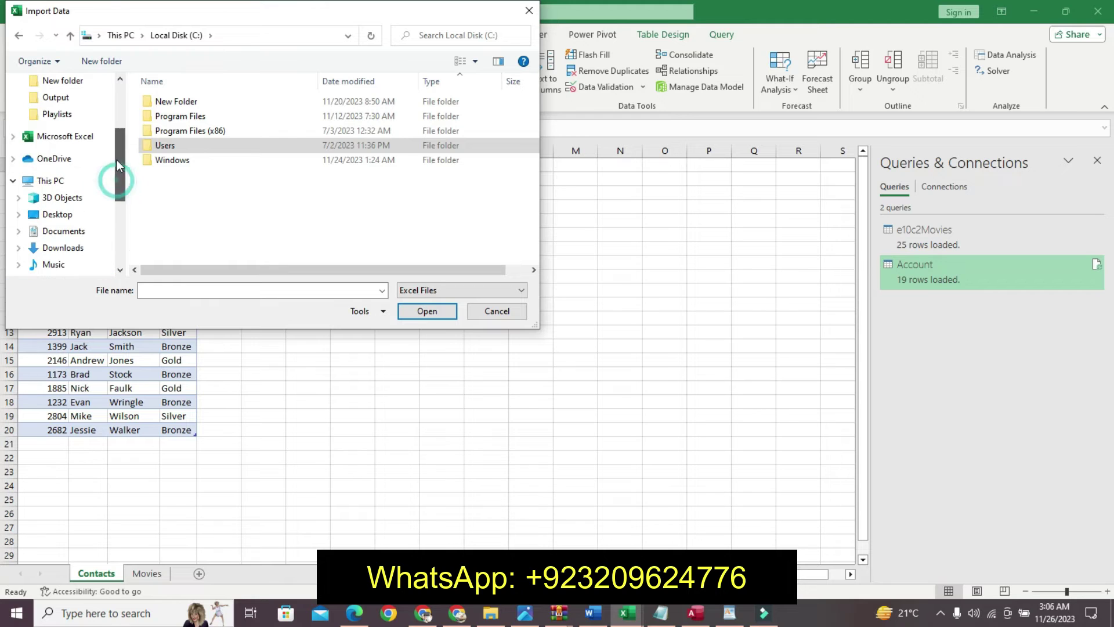
left_click(88, 114)
left_click(175, 102)
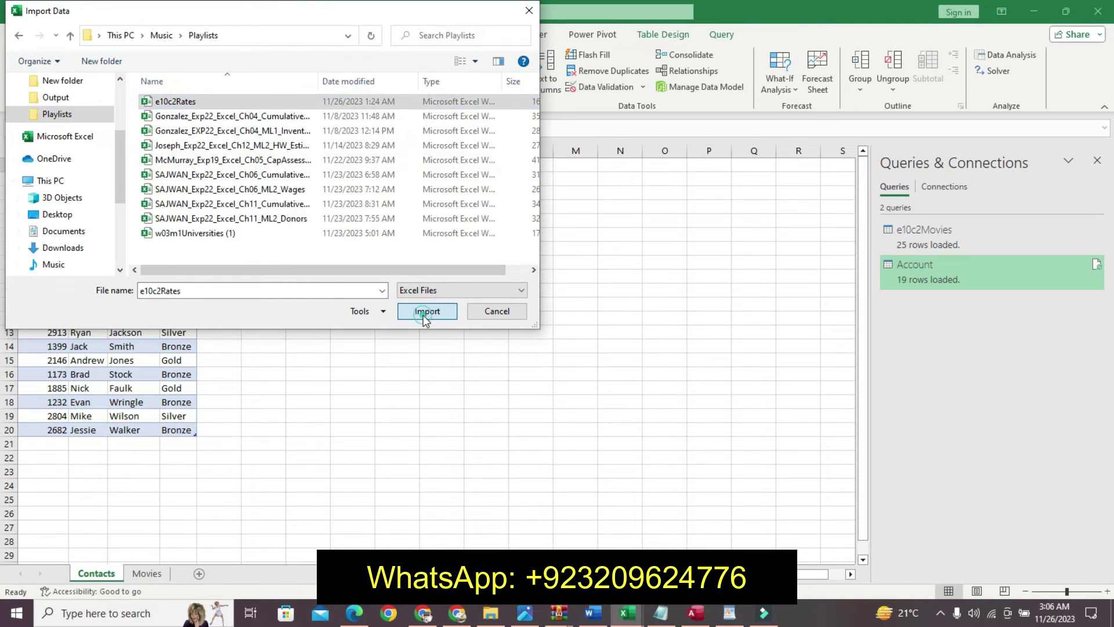
left_click(423, 311)
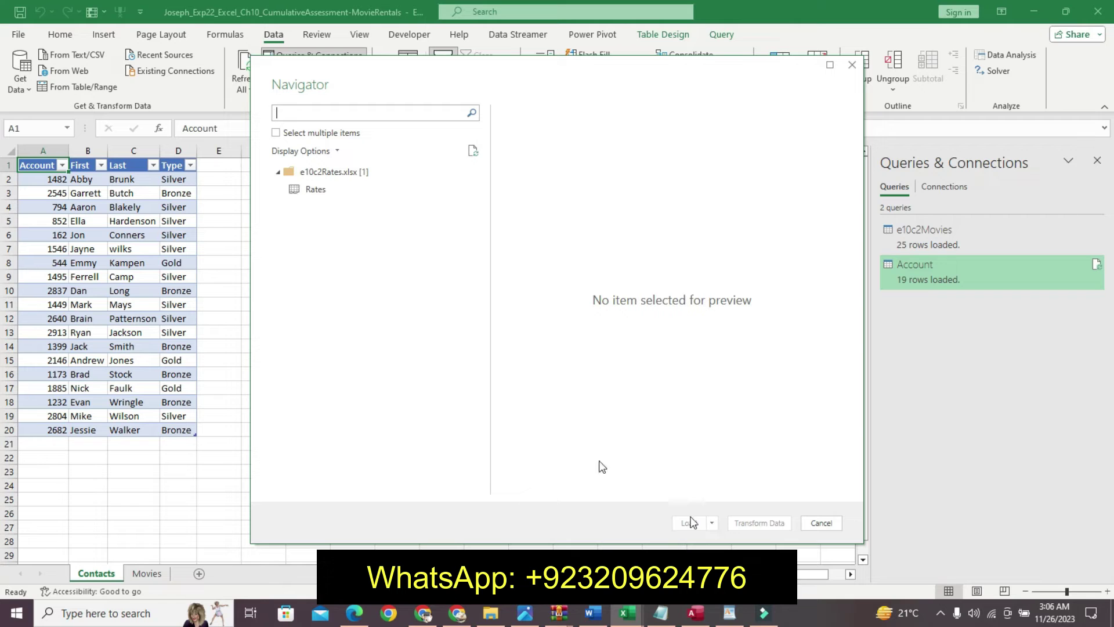
- Load the Rates table to a new worksheet with 'Add this data to the Data Model' ticked
left_click(310, 190)
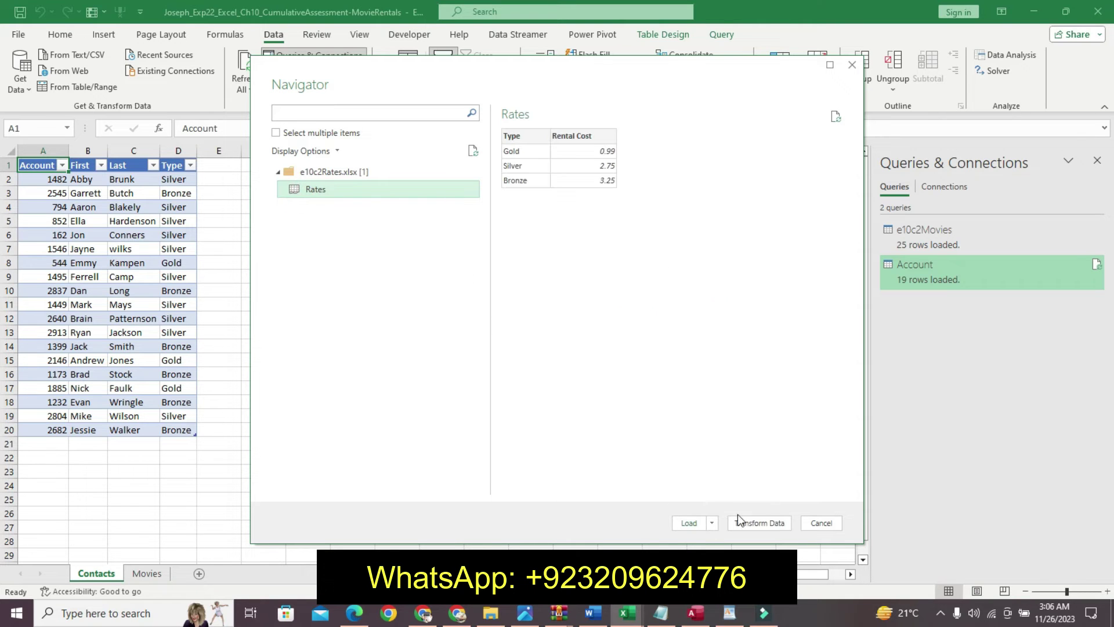
left_click(714, 524)
left_click(739, 544)
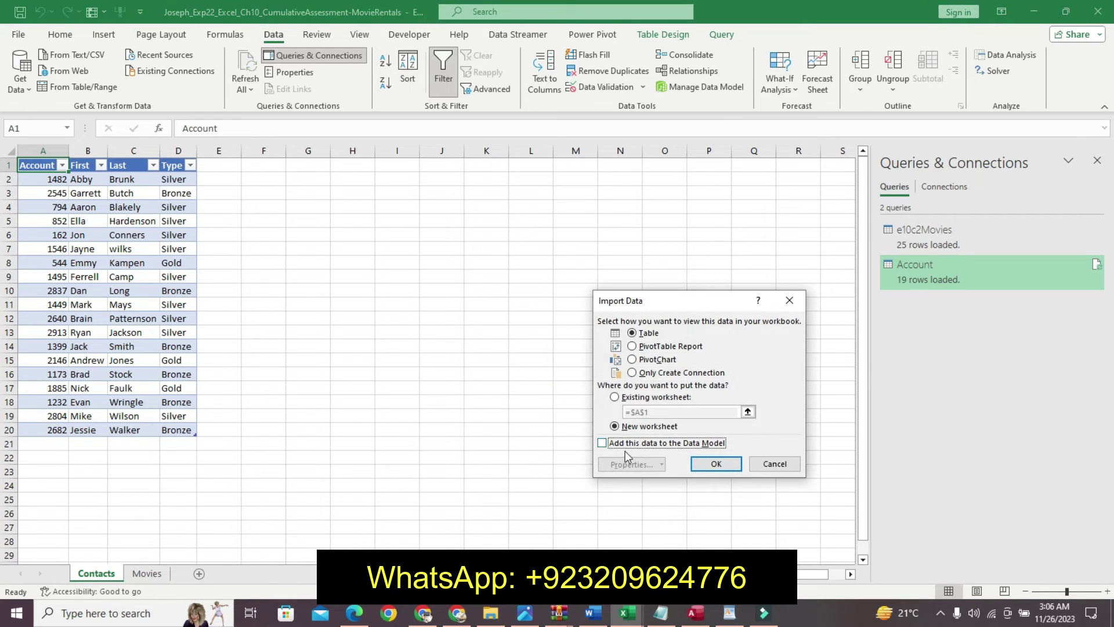
left_click(602, 442)
left_click(709, 463)
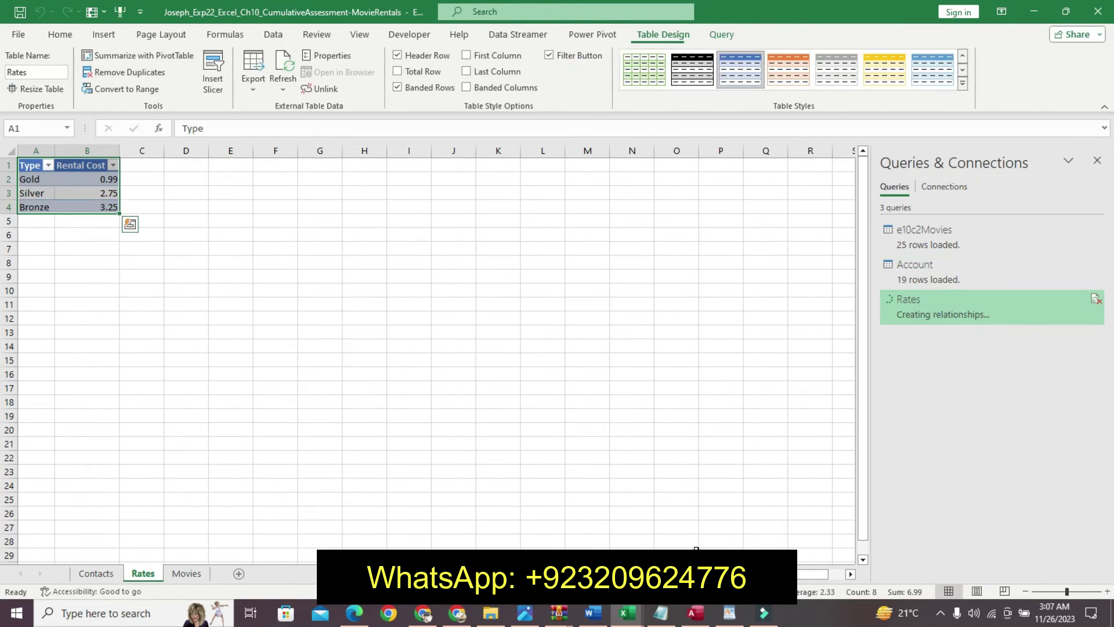
left_click(602, 609)
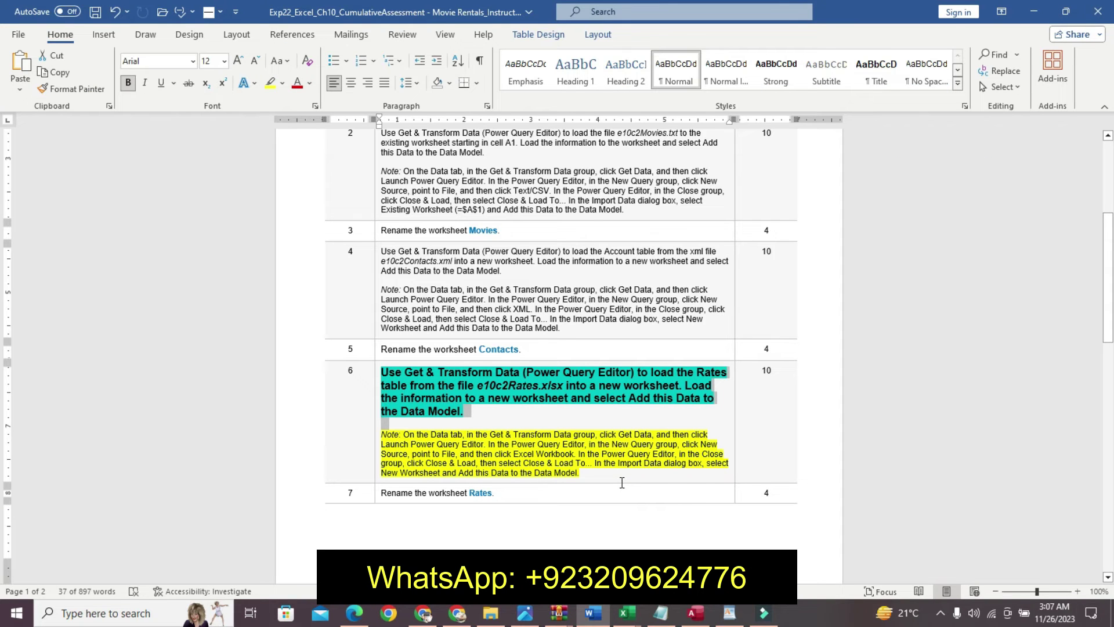
- Undo the formatting applied to step 6
key("ctrl+z")
key("ctrl+z")
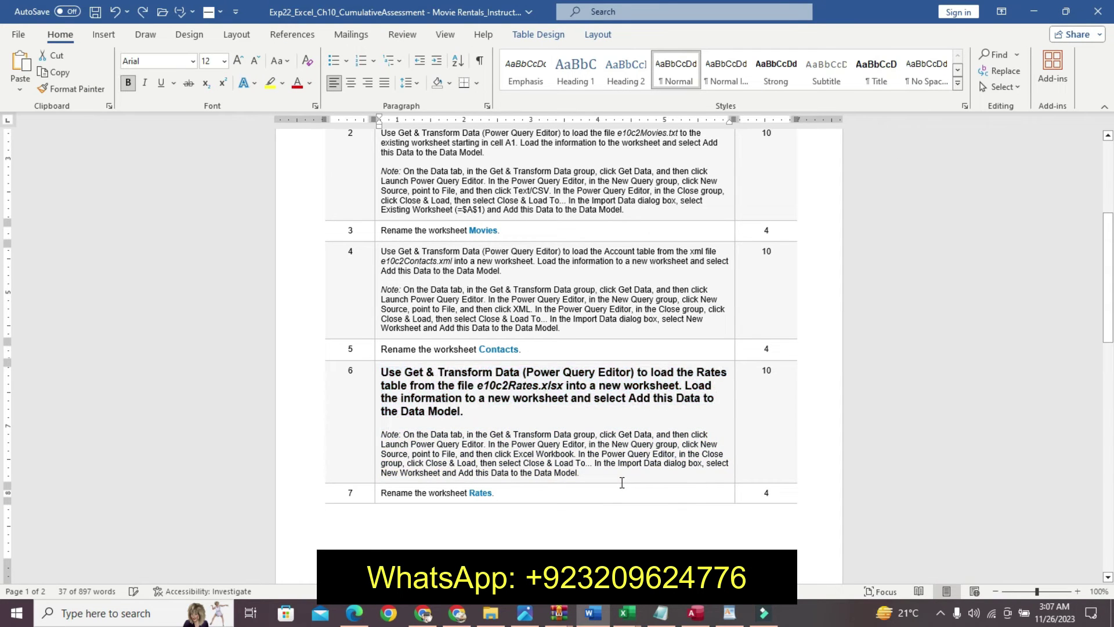
key("ctrl+z")
key("ctrl+z")
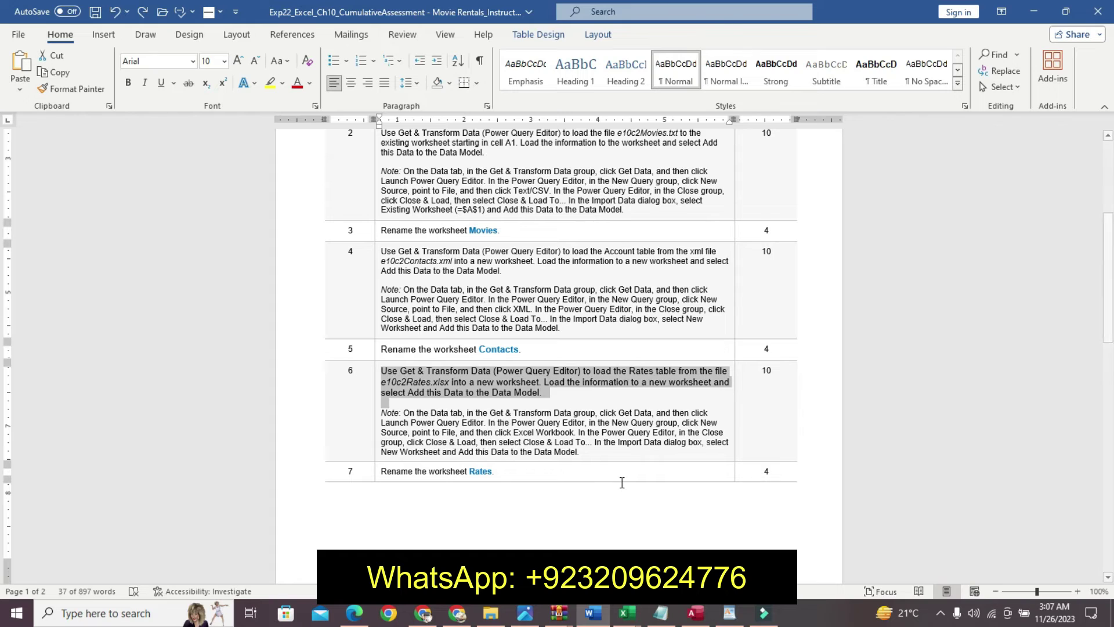
key("ctrl+z")
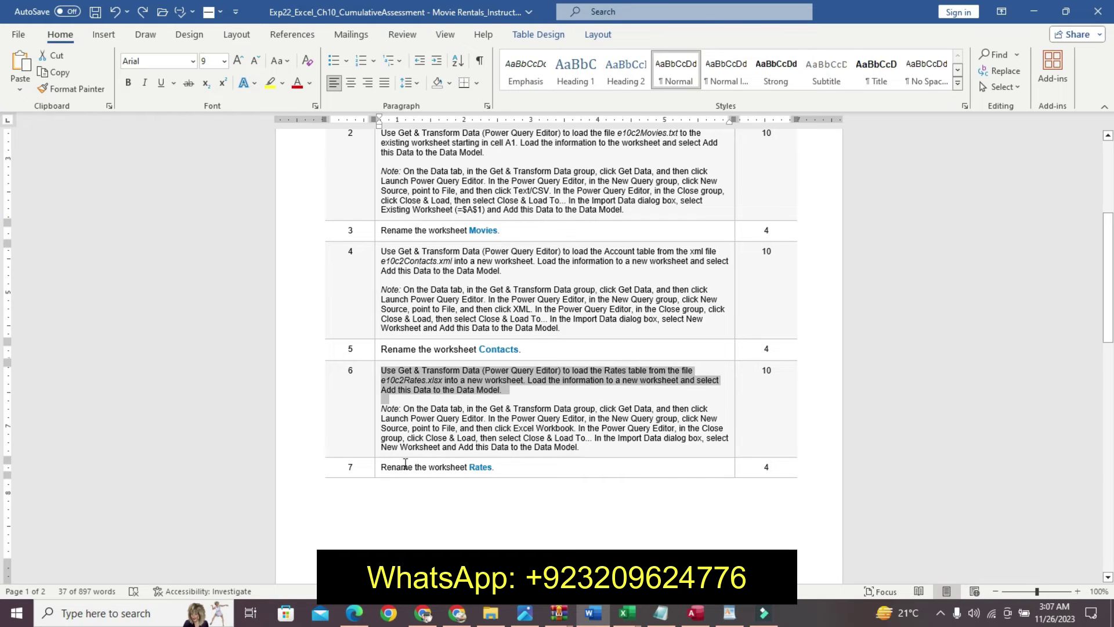
- Make step 7's instruction 12 pt, bold and turquoise-highlighted, then select the word Rates
left_click(377, 469)
left_click(472, 425)
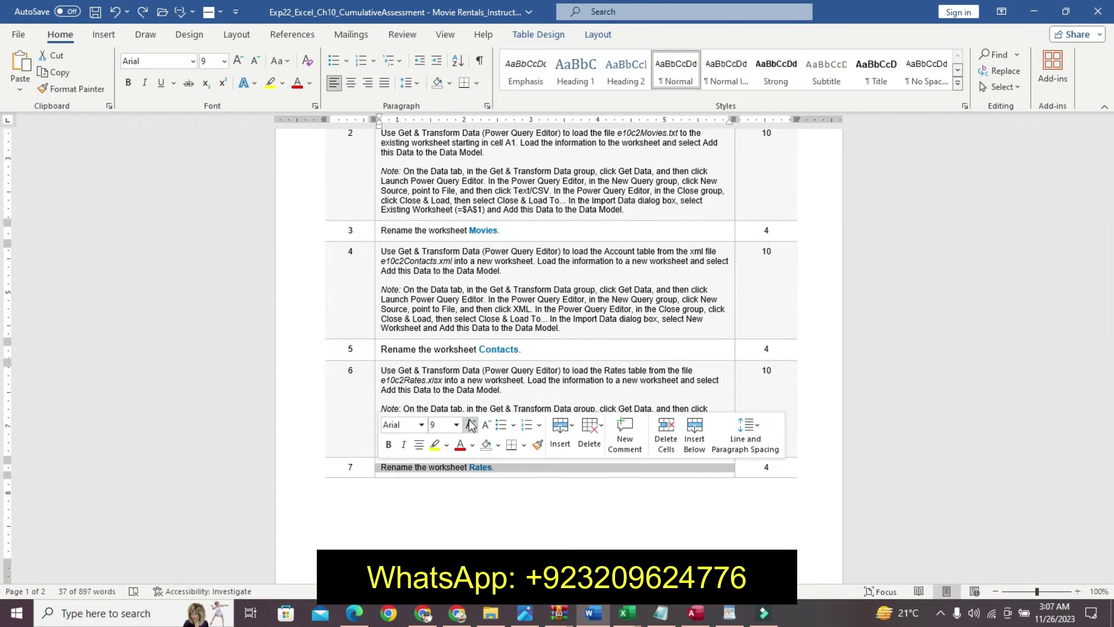
left_click(388, 444)
left_click(447, 445)
left_click(471, 425)
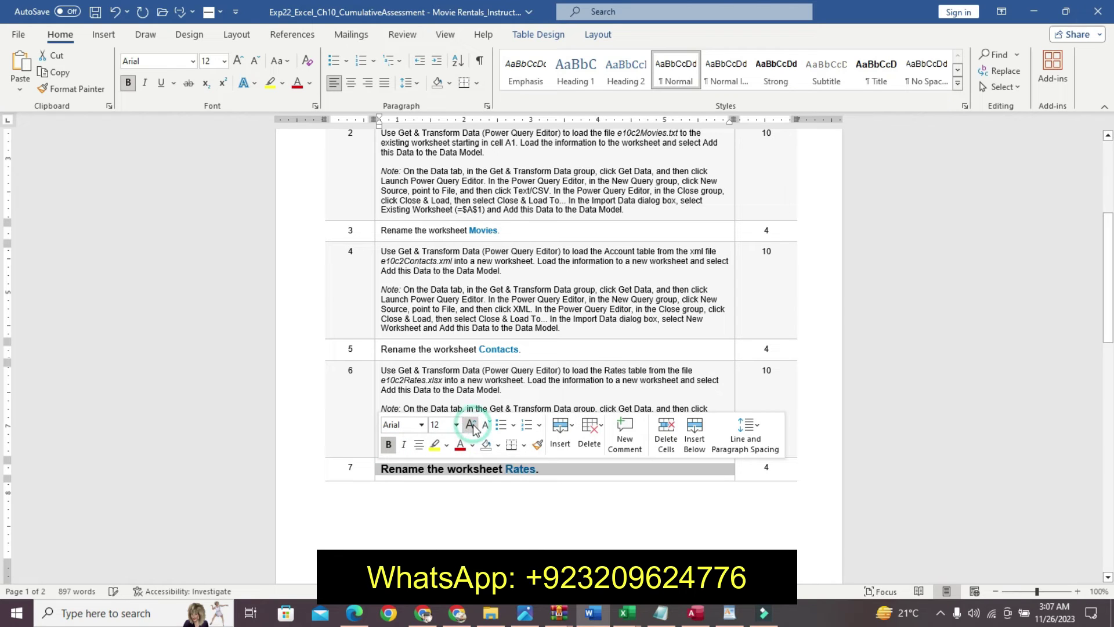
left_click(446, 445)
left_click(480, 465)
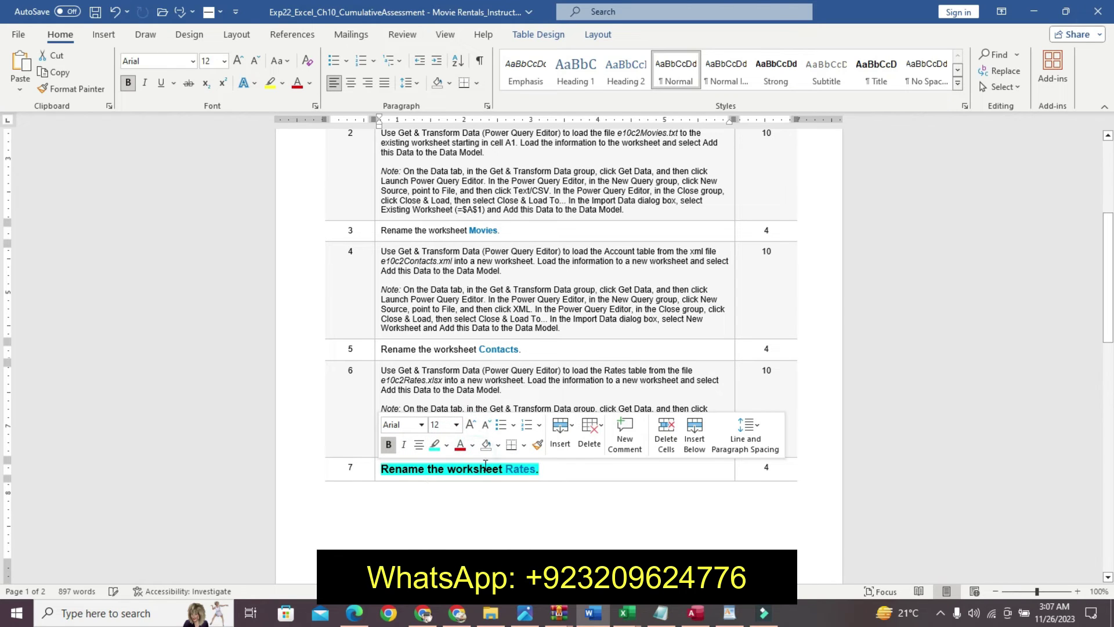
double_click(539, 467)
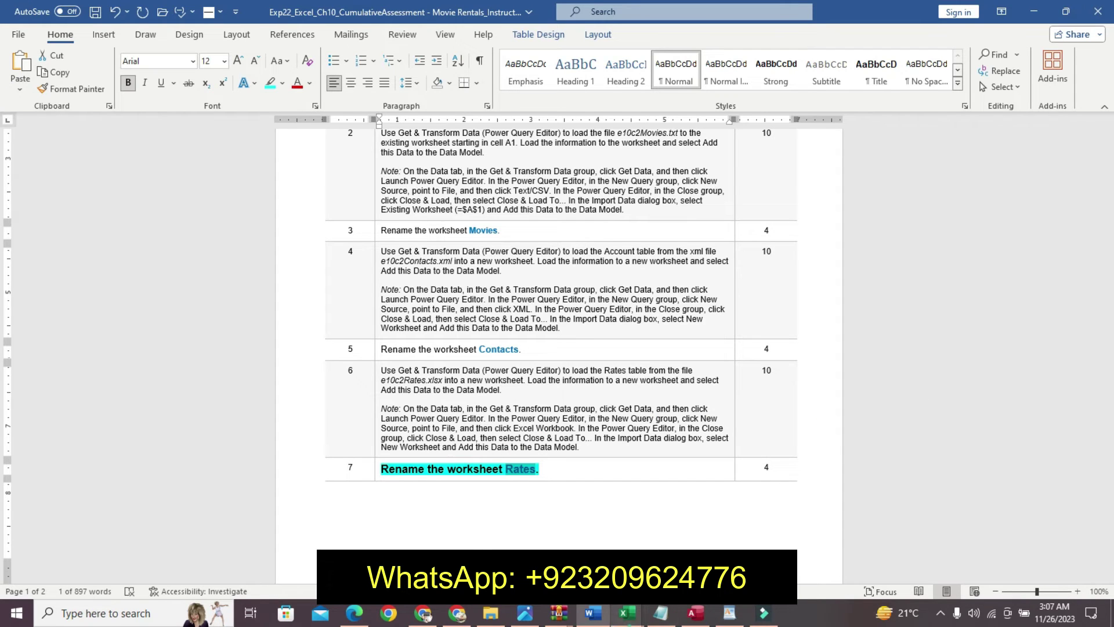
mouse_move(623, 612)
left_click(702, 525)
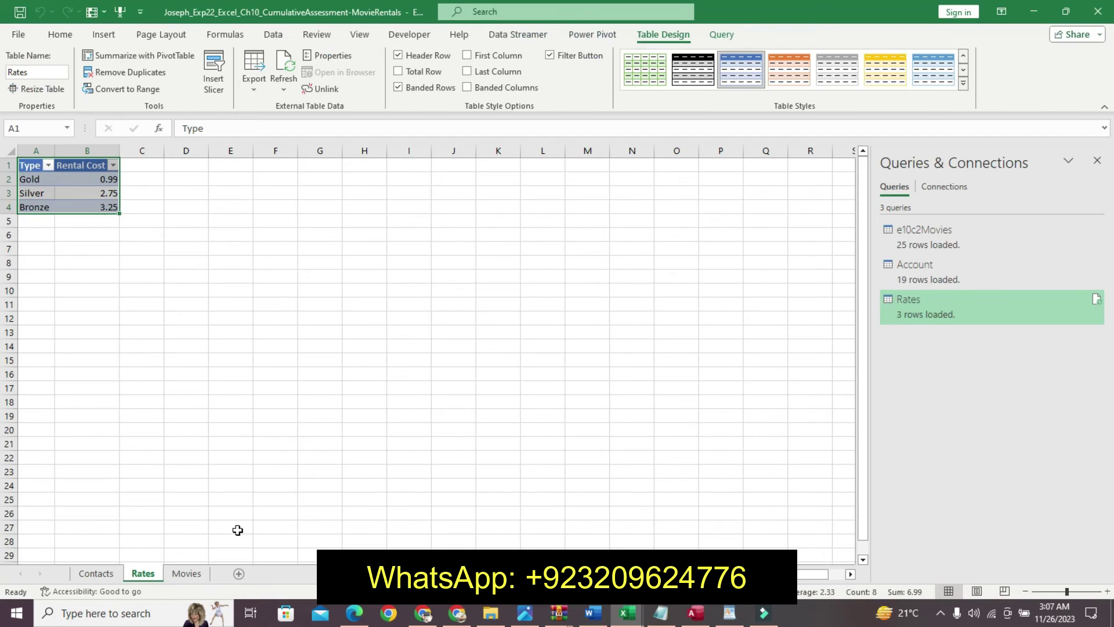
- Re-confirm the Rates sheet tab name as Rates, then return to the Word instructions
right_click(145, 574)
left_click(187, 425)
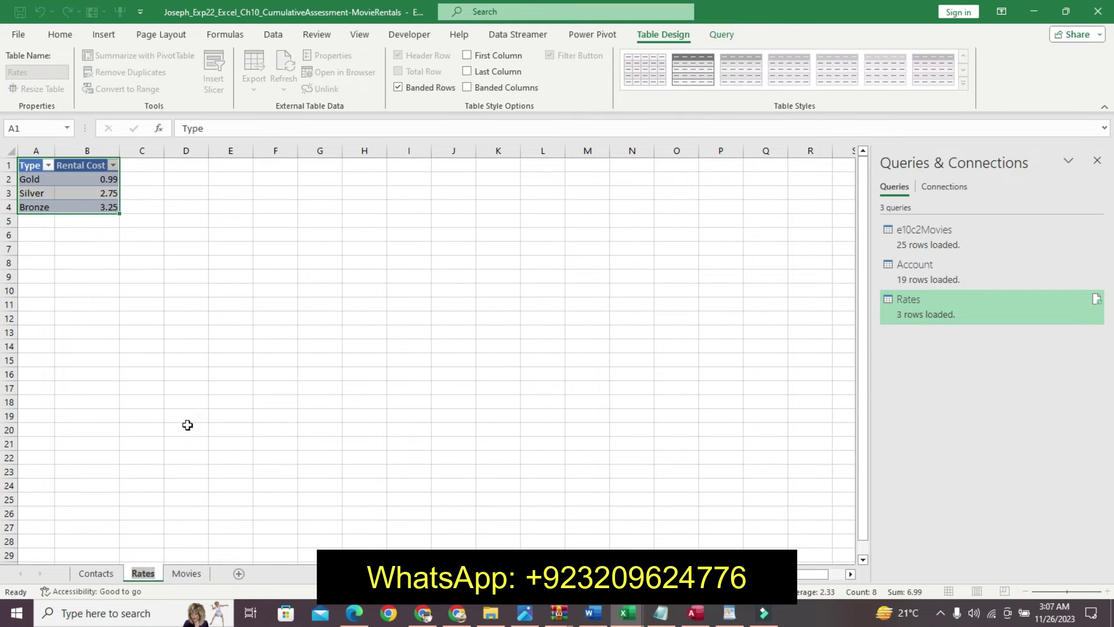
key("Return")
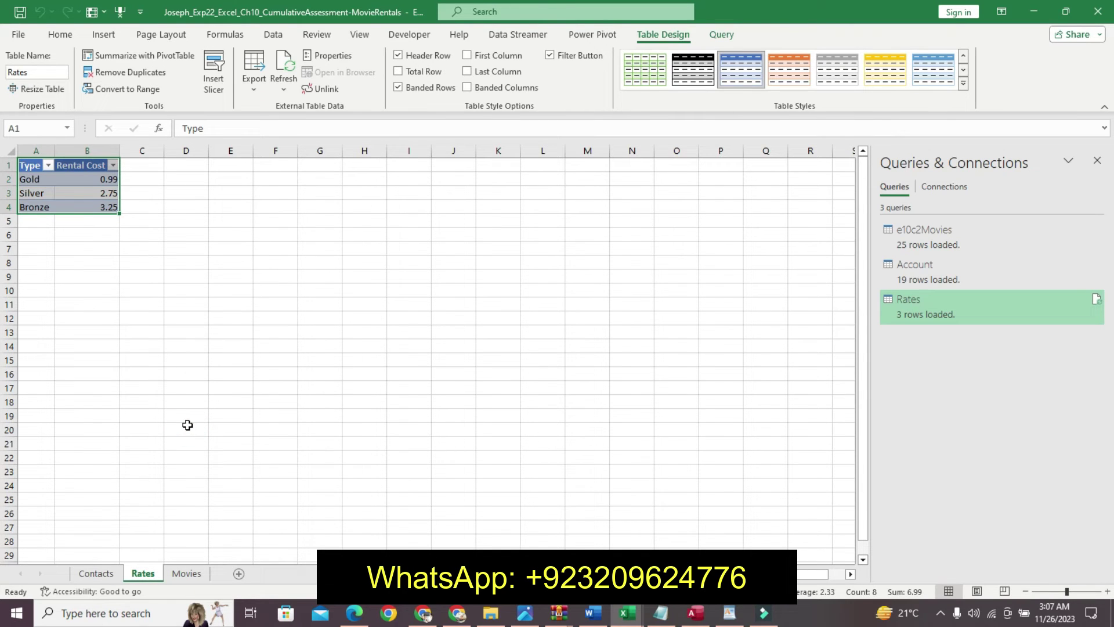
left_click(593, 613)
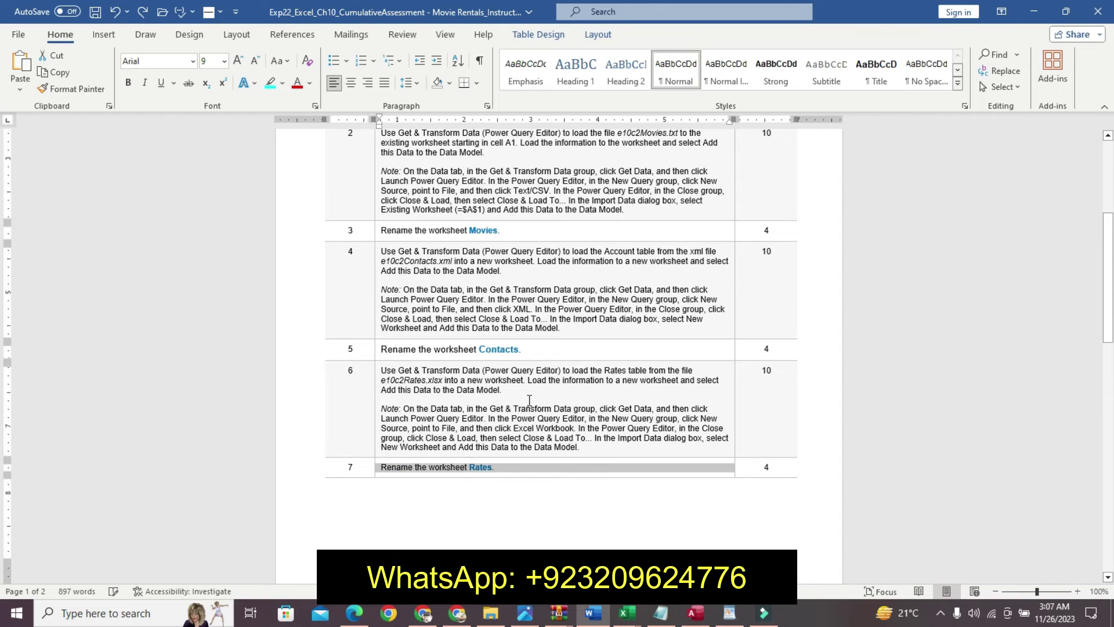
- Make step 8's main StoreInfo instruction 14 pt, bold and cyan-highlighted
left_click_drag(1108, 294, 1108, 440)
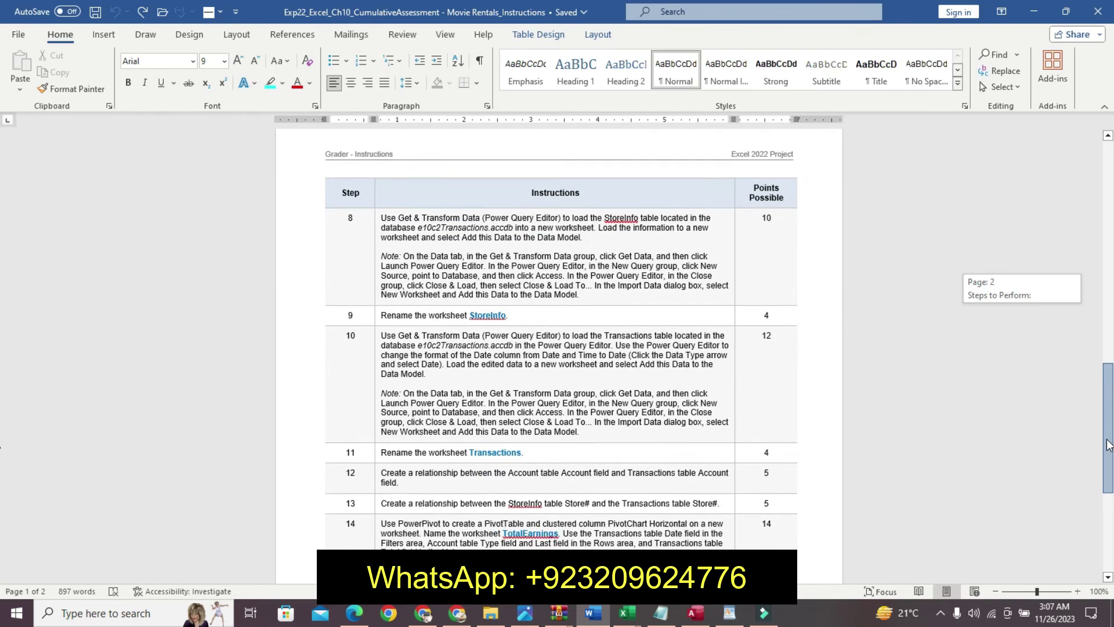
mouse_move(1108, 440)
left_mouse_down()
mouse_move(1093, 511)
mouse_move(1092, 471)
left_mouse_up()
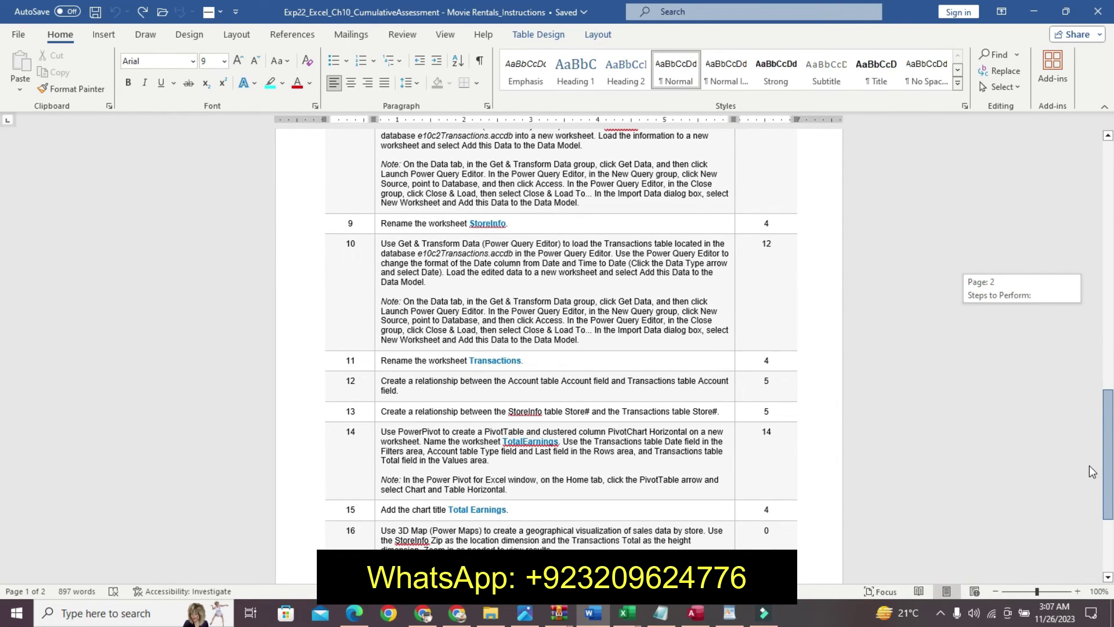
left_click_drag(1092, 472, 1094, 456)
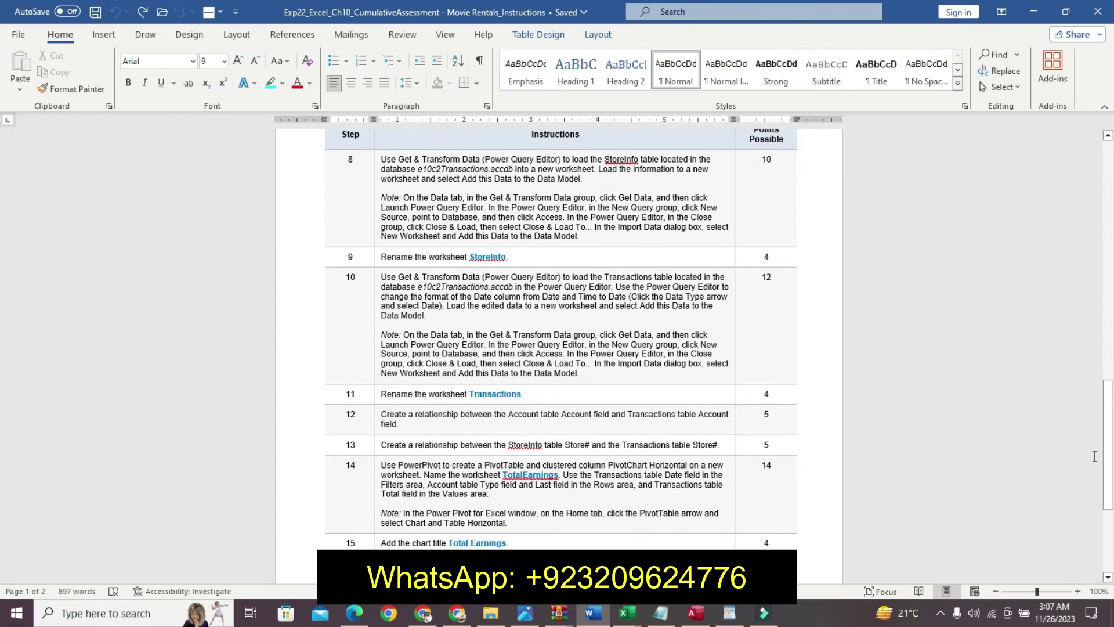
triple_click(385, 159)
left_click(698, 144)
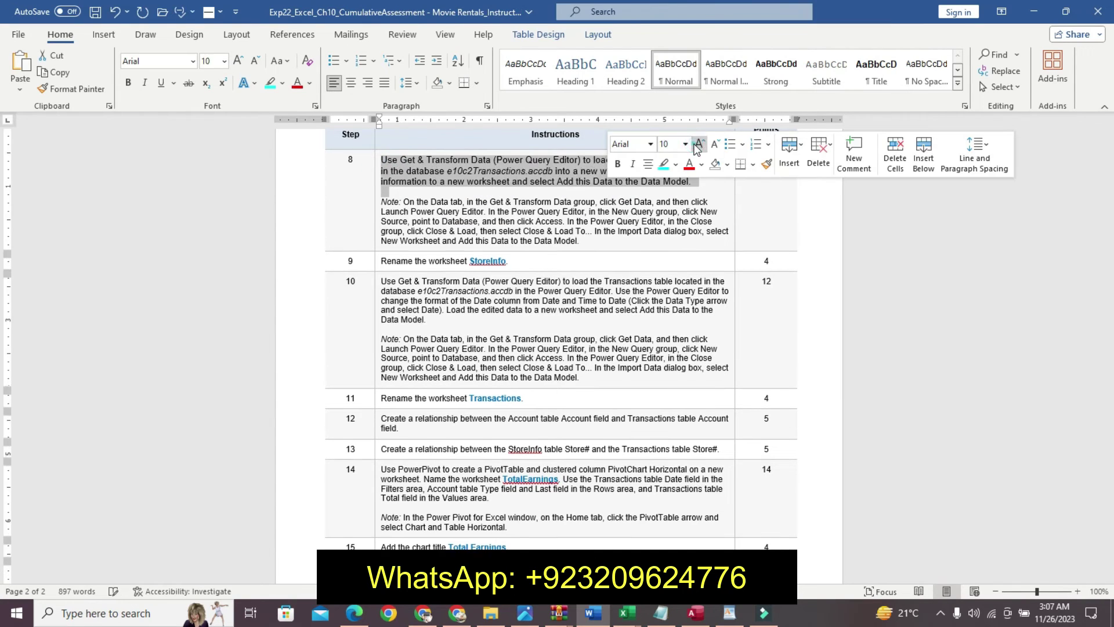
left_click(698, 144)
left_click(698, 144)
left_click(698, 144)
left_click(617, 163)
left_click(663, 163)
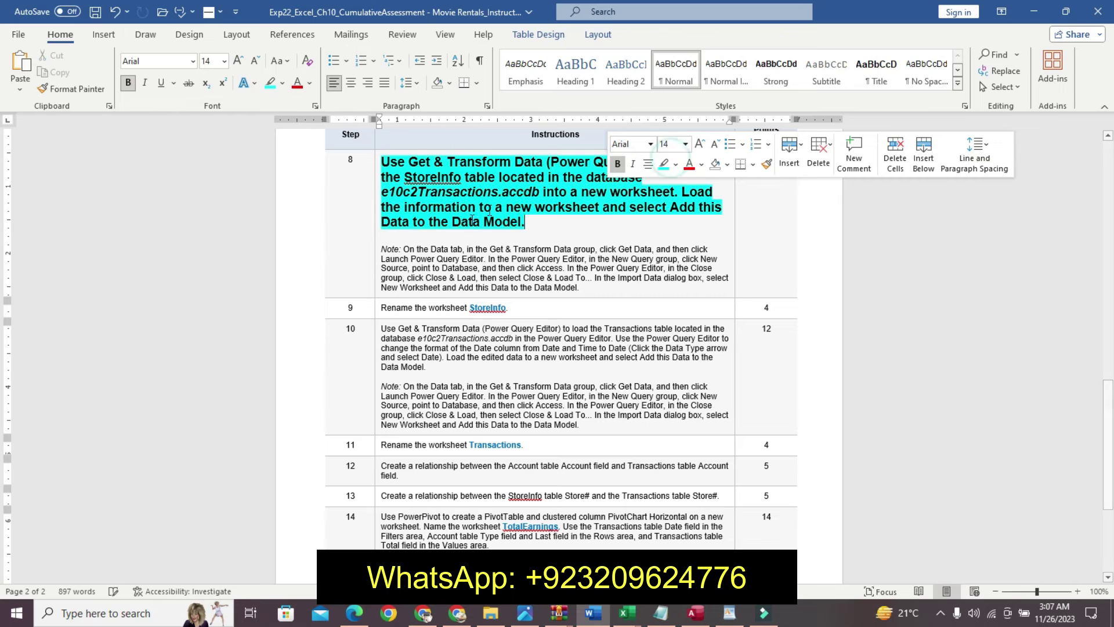
left_click(473, 264)
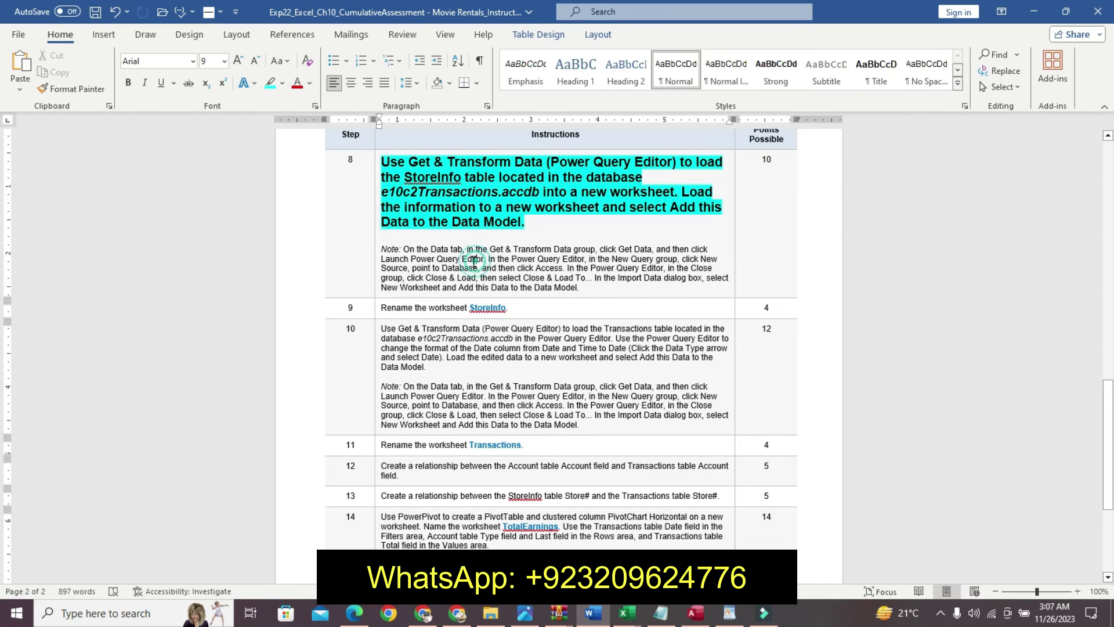
- Highlight the note under step 8 in yellow
left_click_drag(380, 249, 582, 283)
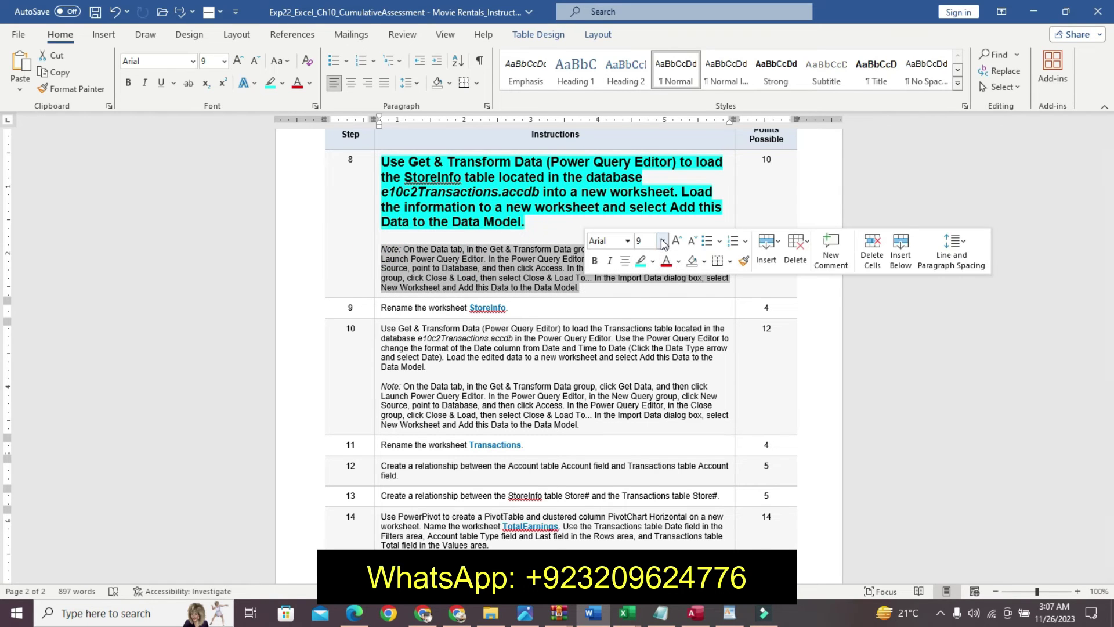
left_click(662, 240)
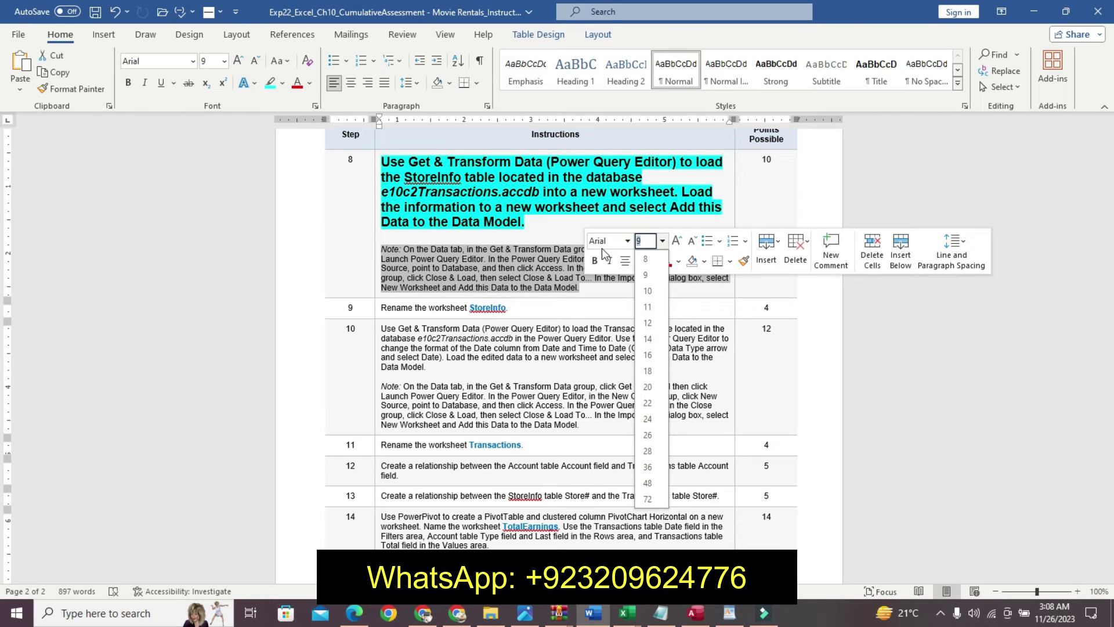
key("Escape")
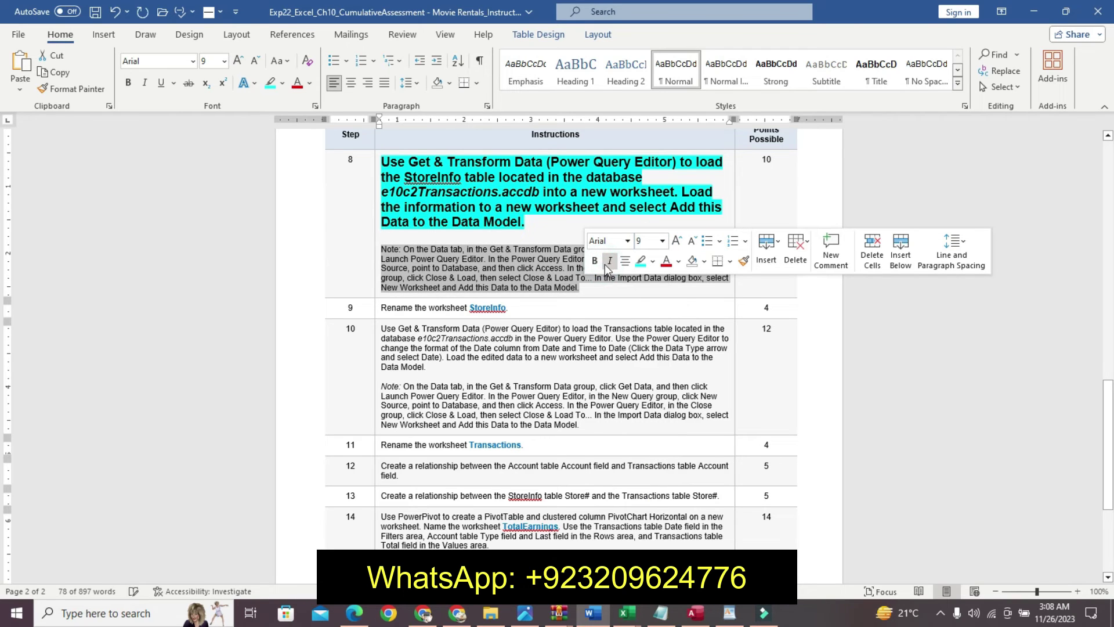
left_click(653, 261)
left_click(643, 285)
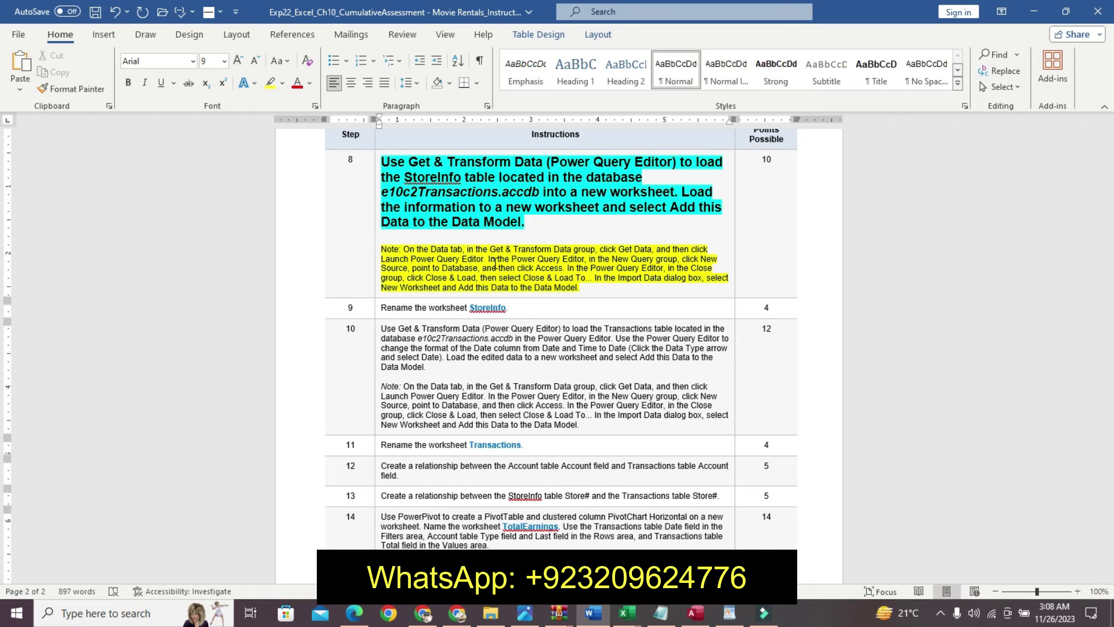
left_click_drag(1103, 444, 1103, 259)
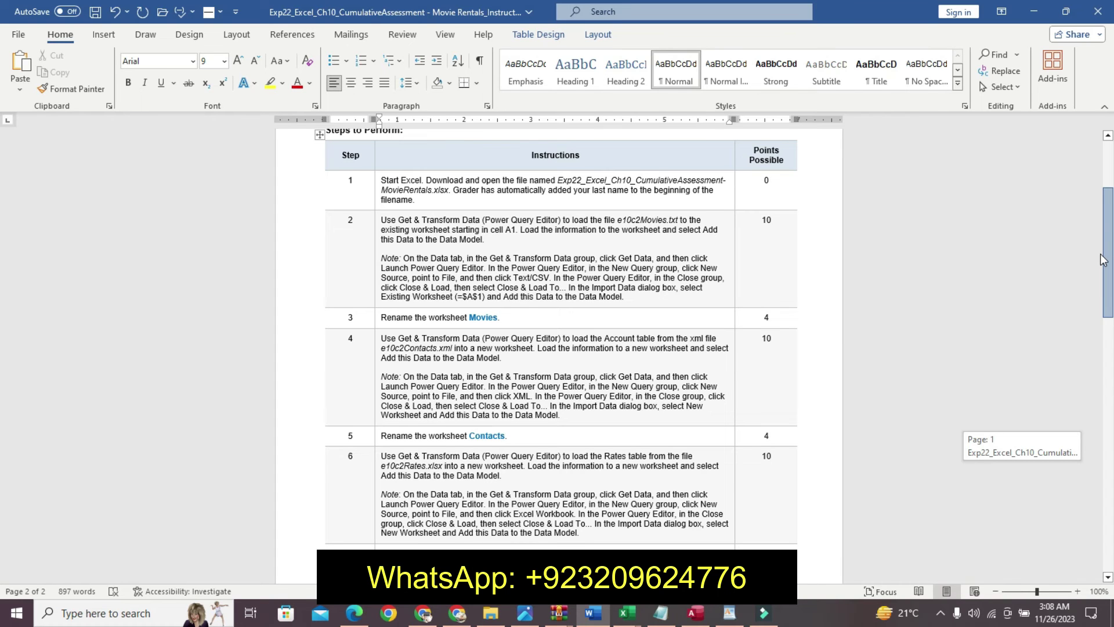
left_click_drag(1103, 267, 1011, 385)
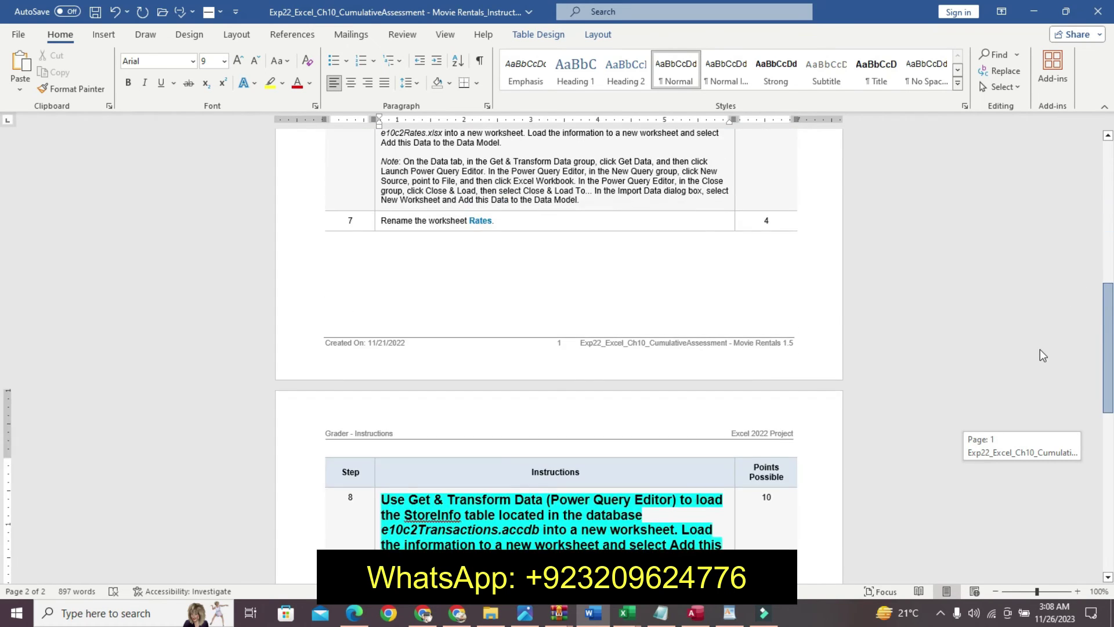
left_click(627, 613)
- In the movie rentals workbook, import the e10c2Transactions3 Access database from the Playlists folder
left_click(668, 546)
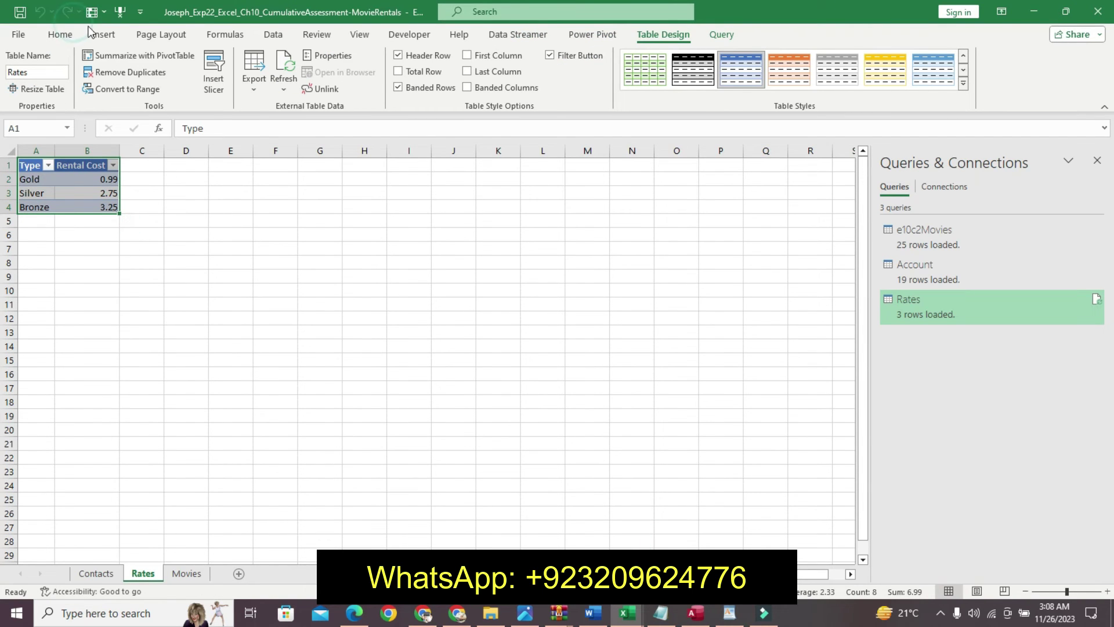
left_click(60, 35)
left_click(272, 34)
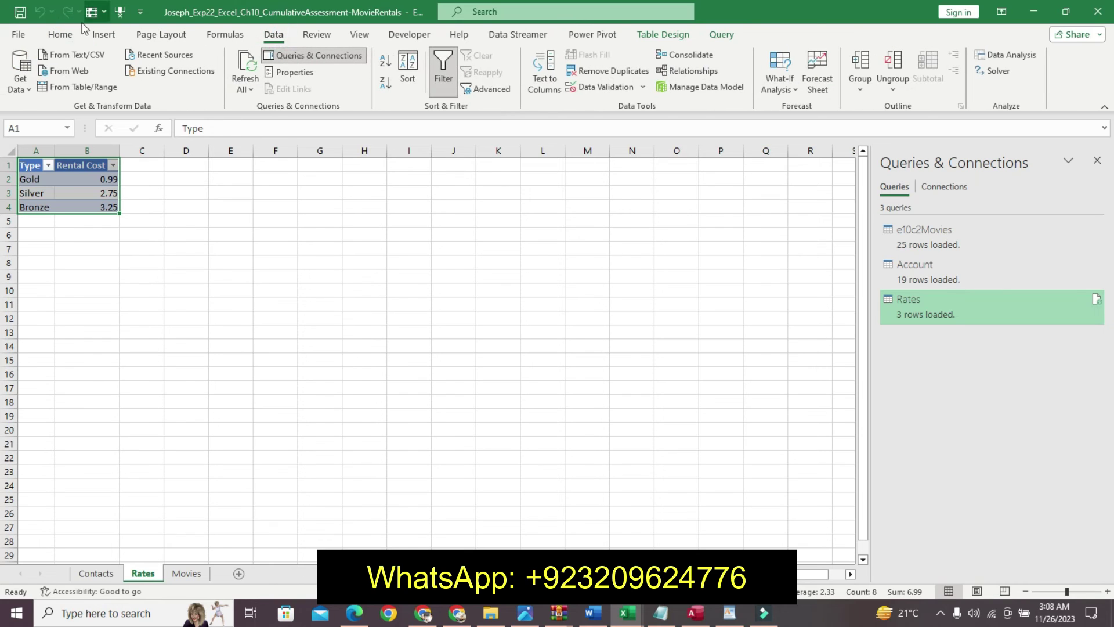
left_click(20, 76)
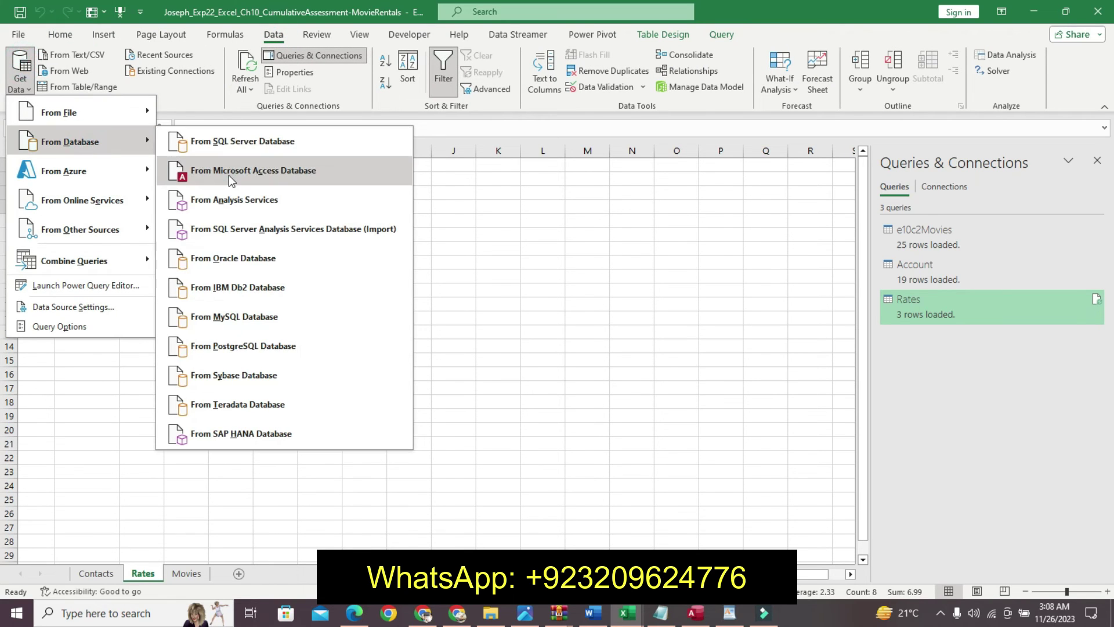
left_click(229, 175)
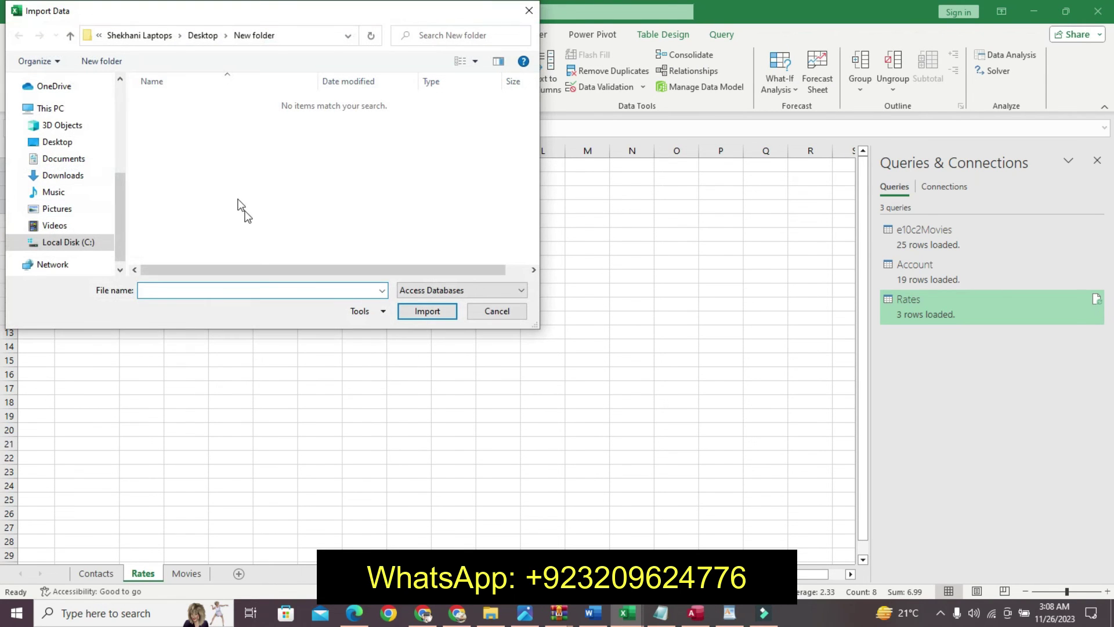
left_click_drag(118, 222, 119, 165)
left_click(82, 128)
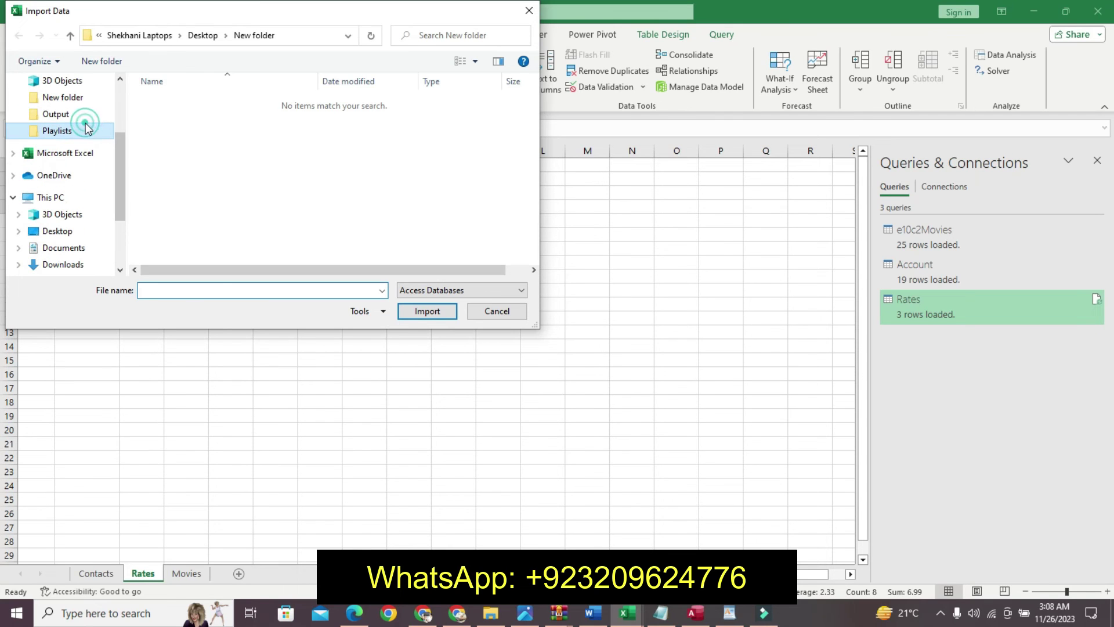
left_click(184, 103)
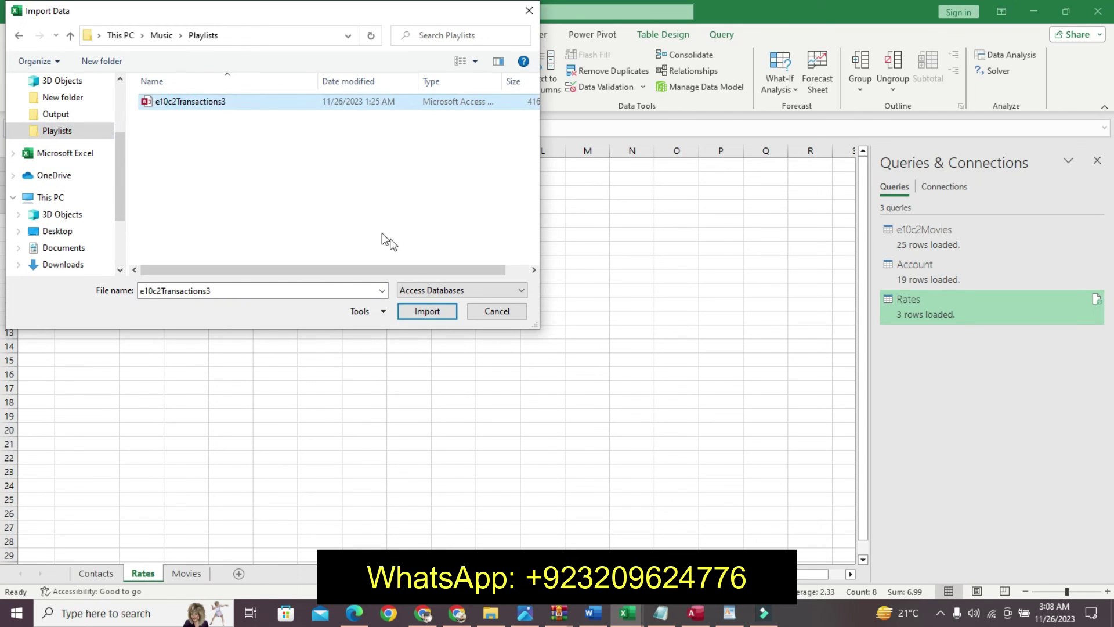
left_click(441, 311)
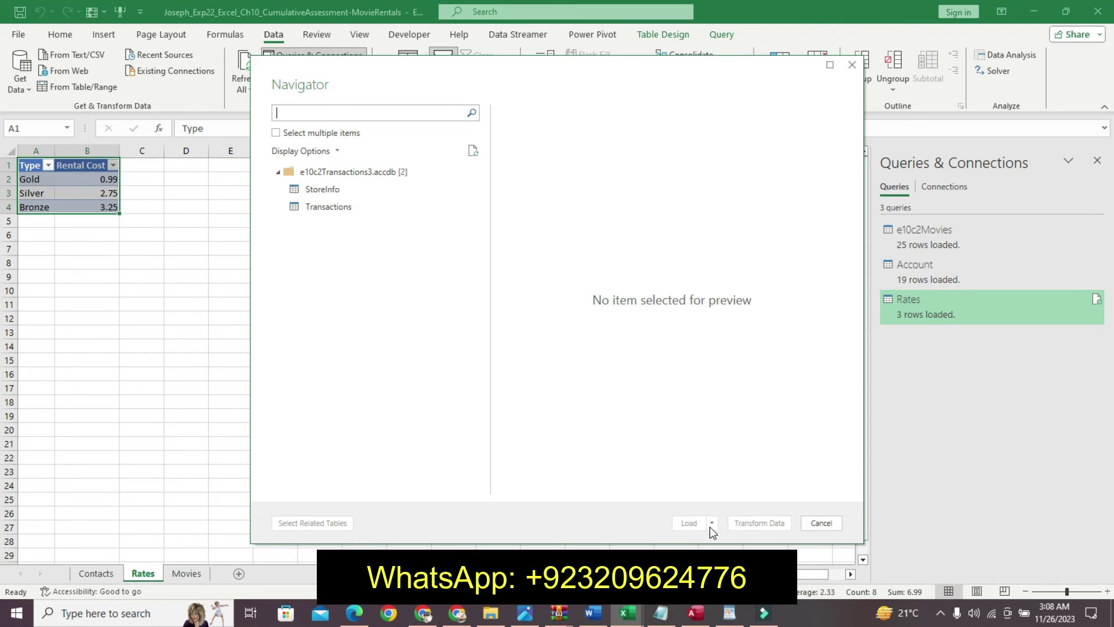
- Load the Transactions table into a new worksheet and add it to the Data Model
left_click(360, 208)
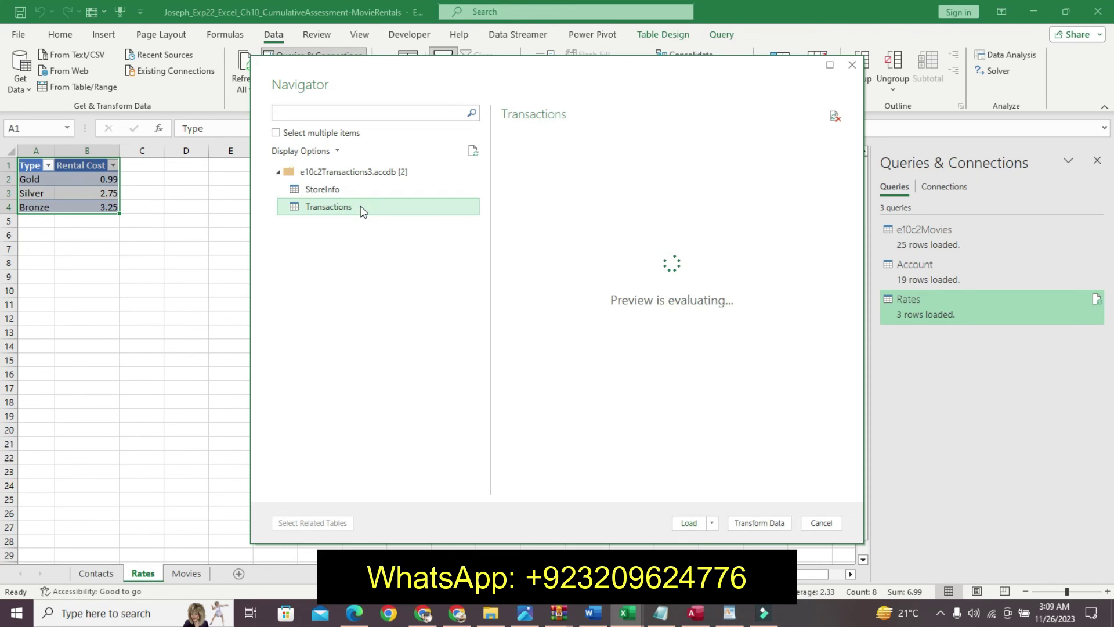
left_click(712, 523)
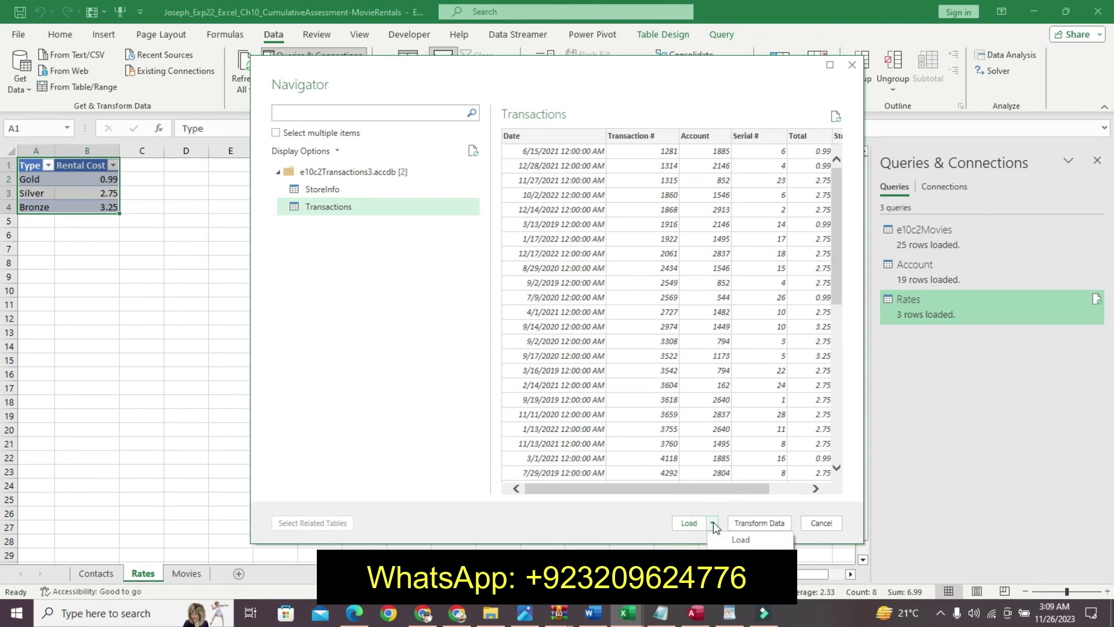
left_click(738, 539)
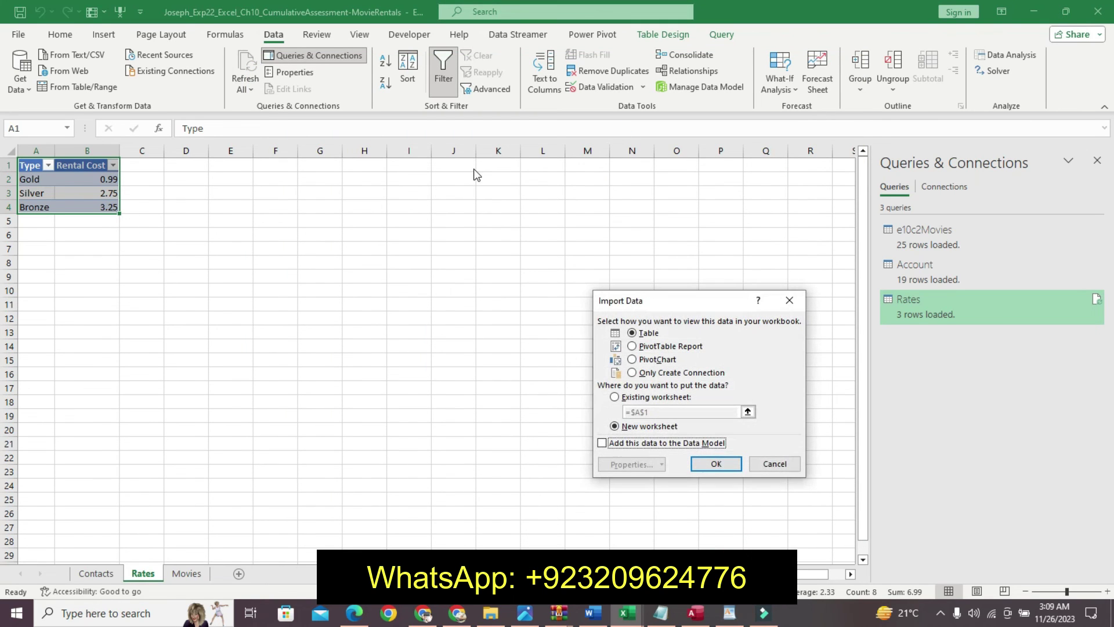
left_click(602, 442)
left_click(709, 464)
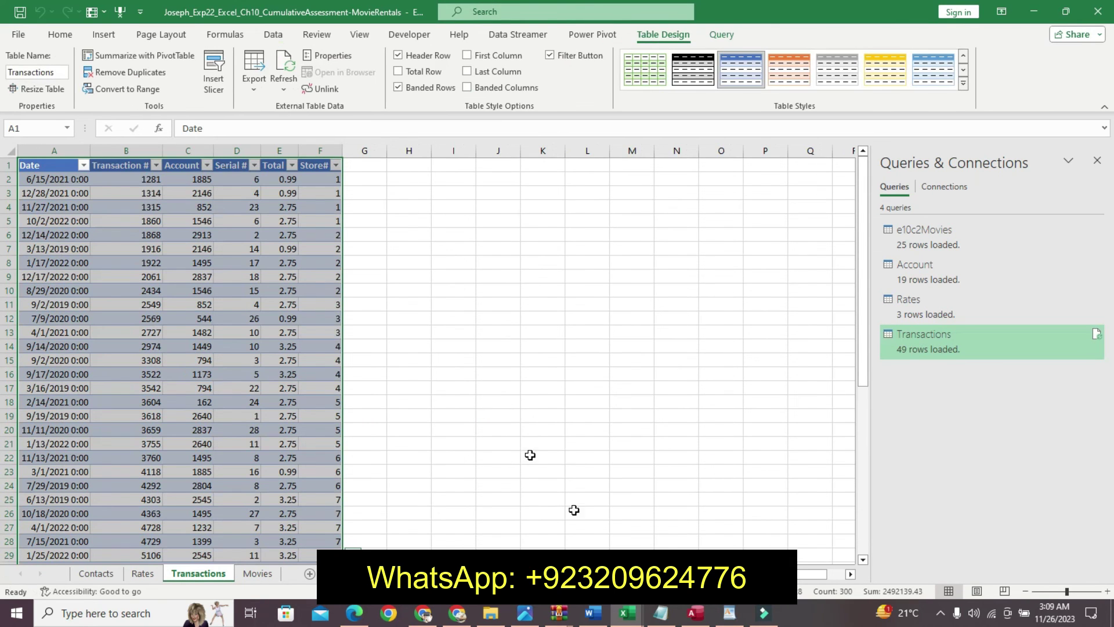
- In the Word instructions, undo step 8's highlighting and enlarged bold formatting
left_click(592, 613)
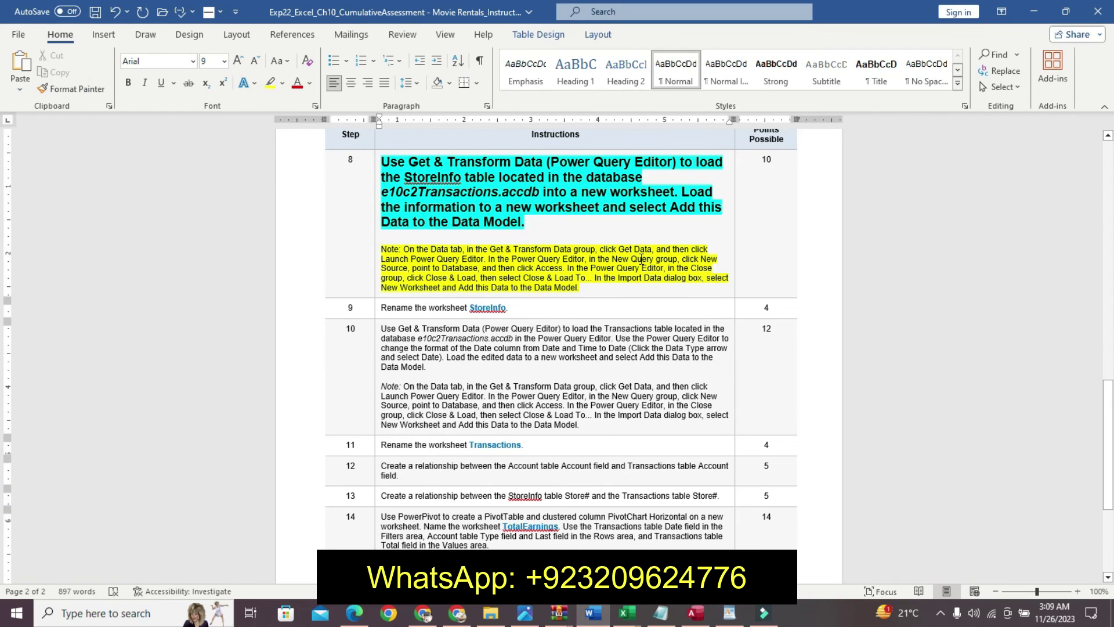
key("ctrl+z")
key("ctrl+z")
key("ctrl+z")
key("ctrl+z")
key("ctrl+z")
key("ctrl+z")
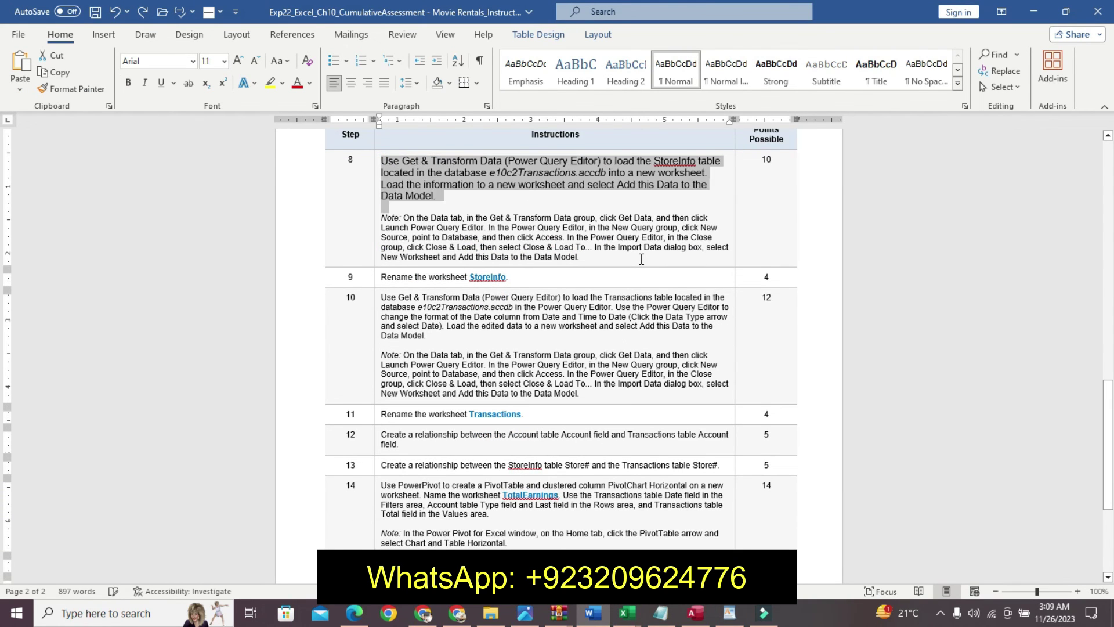
key("ctrl+z")
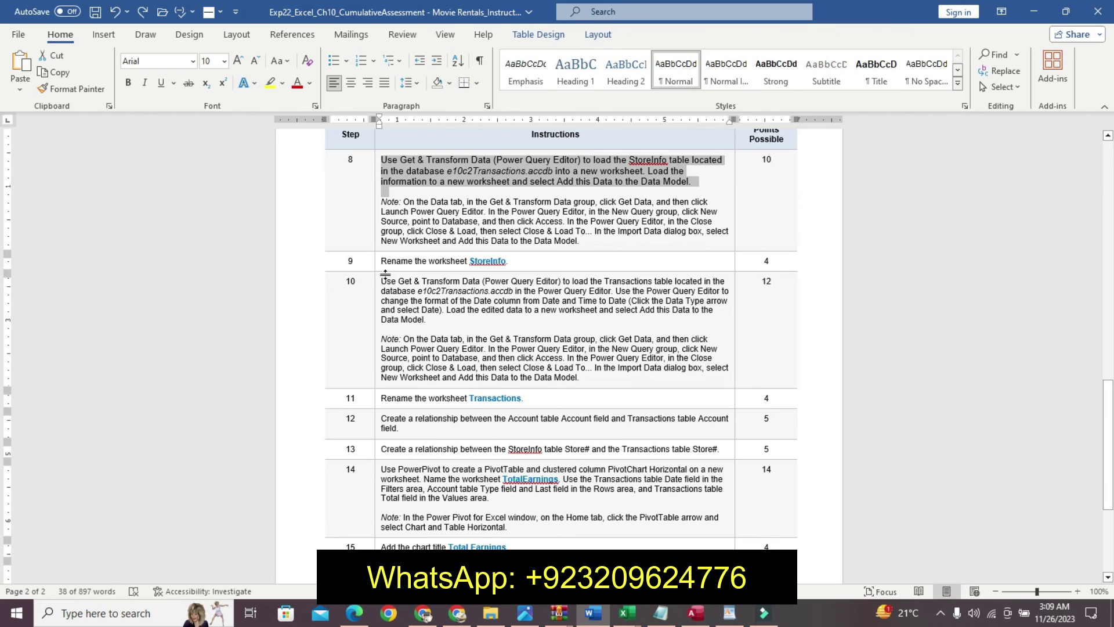
- Make the step 9 text larger, bold and highlighted in turquoise
left_click(377, 265)
left_click(471, 219)
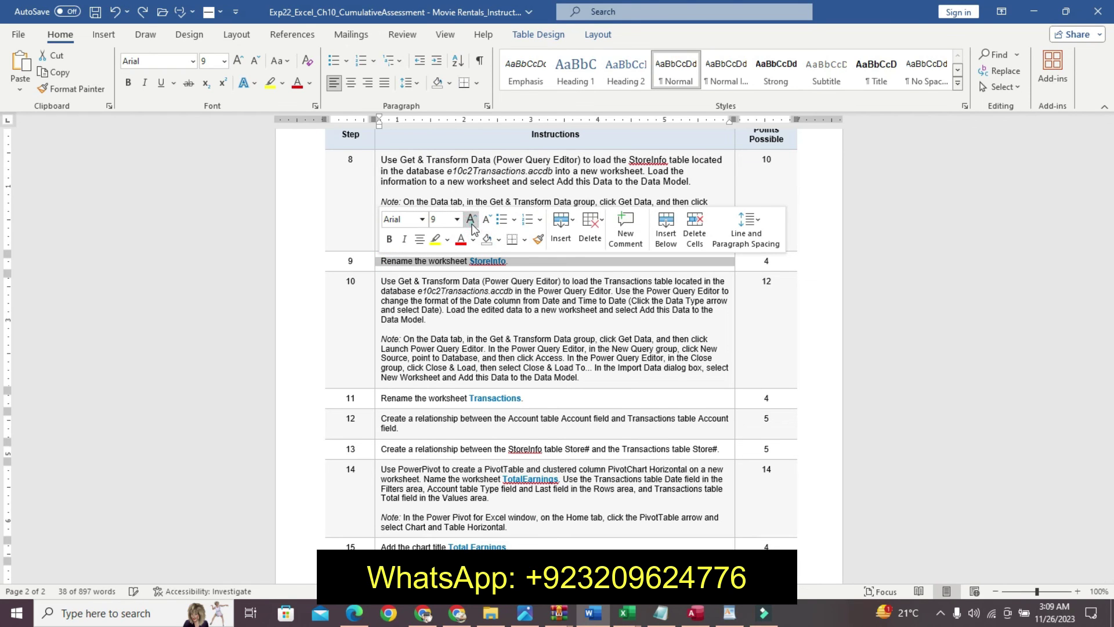
left_click(389, 239)
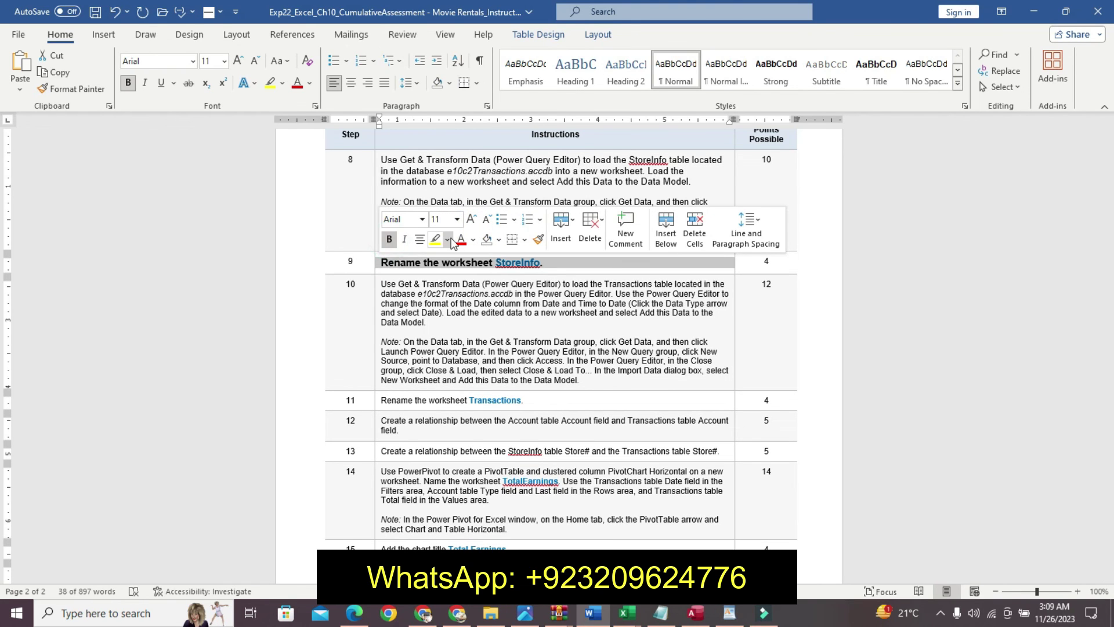
left_click(448, 239)
left_click(481, 260)
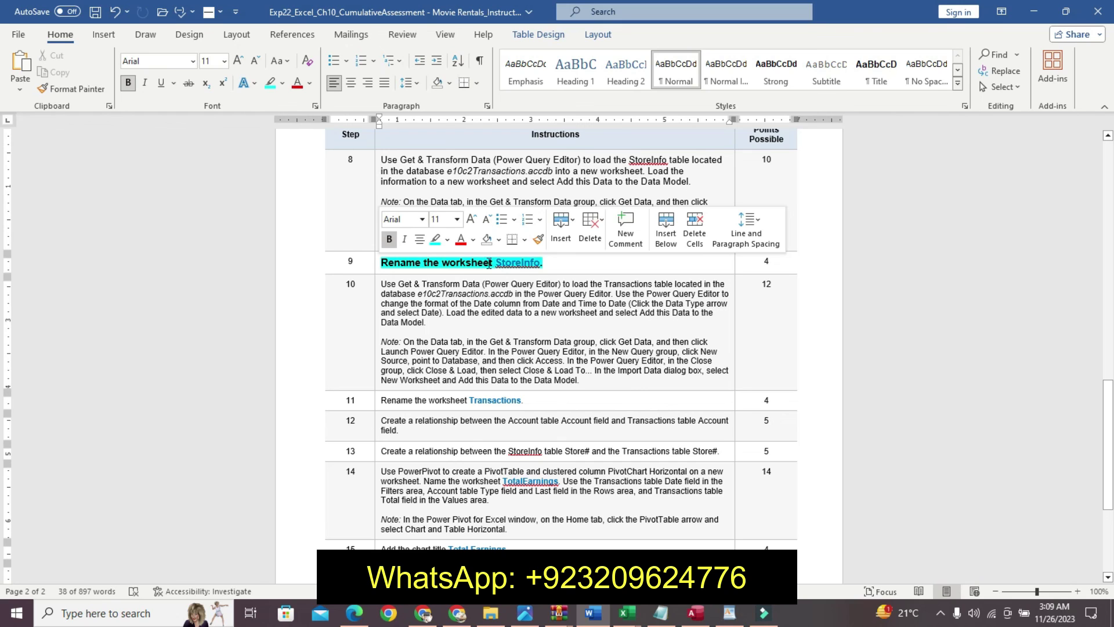
- Select the word StoreInfo in step 9, then bring up the e10c2Movies text file
left_click_drag(497, 263, 541, 264)
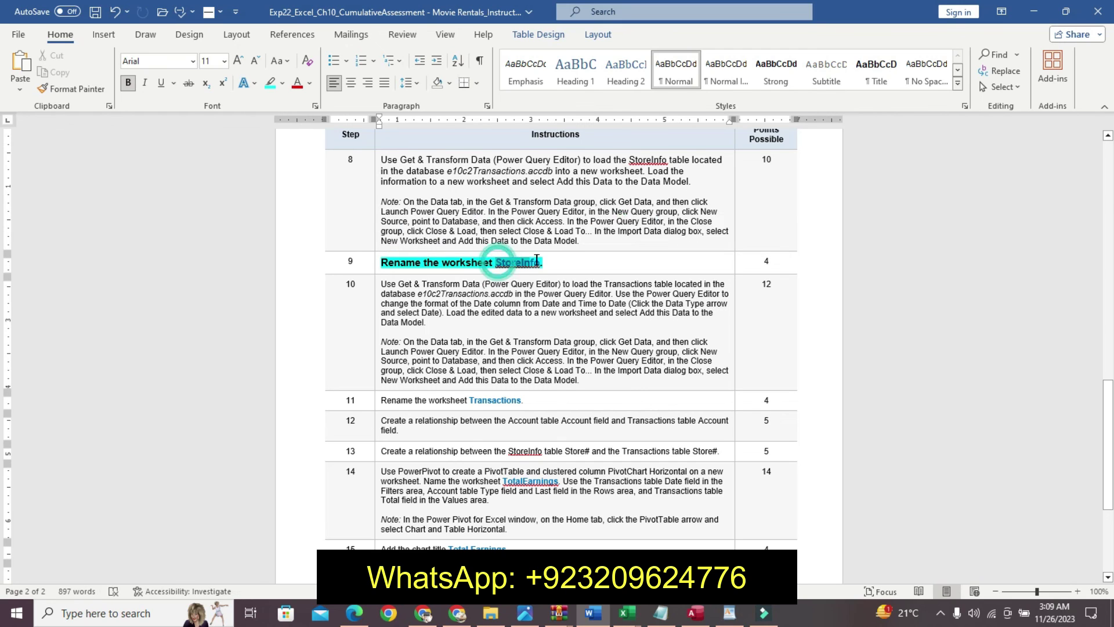
left_click(541, 264)
double_click(540, 263)
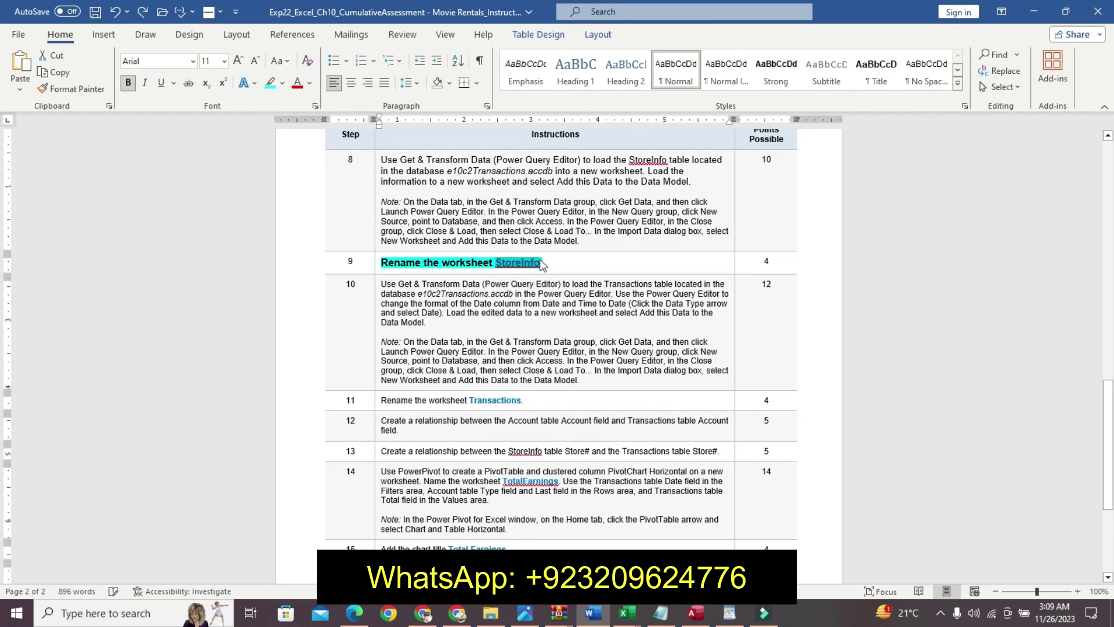
left_click(660, 613)
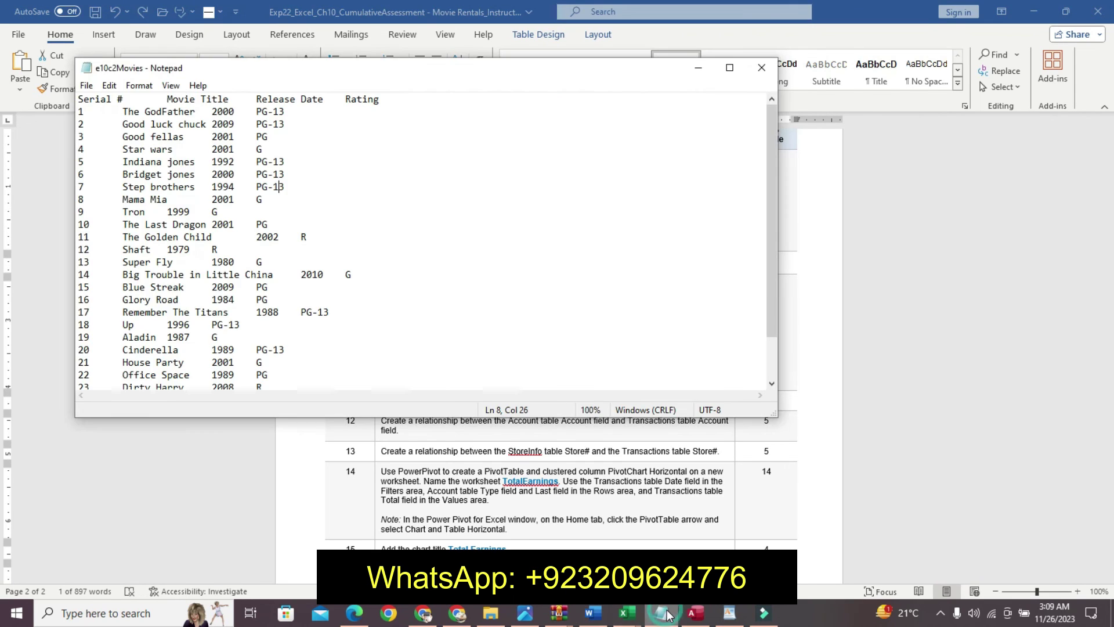
- Rename Excel's Transactions sheet to 'StoreInfo', then return to the Word instructions
mouse_move(624, 613)
left_click(702, 522)
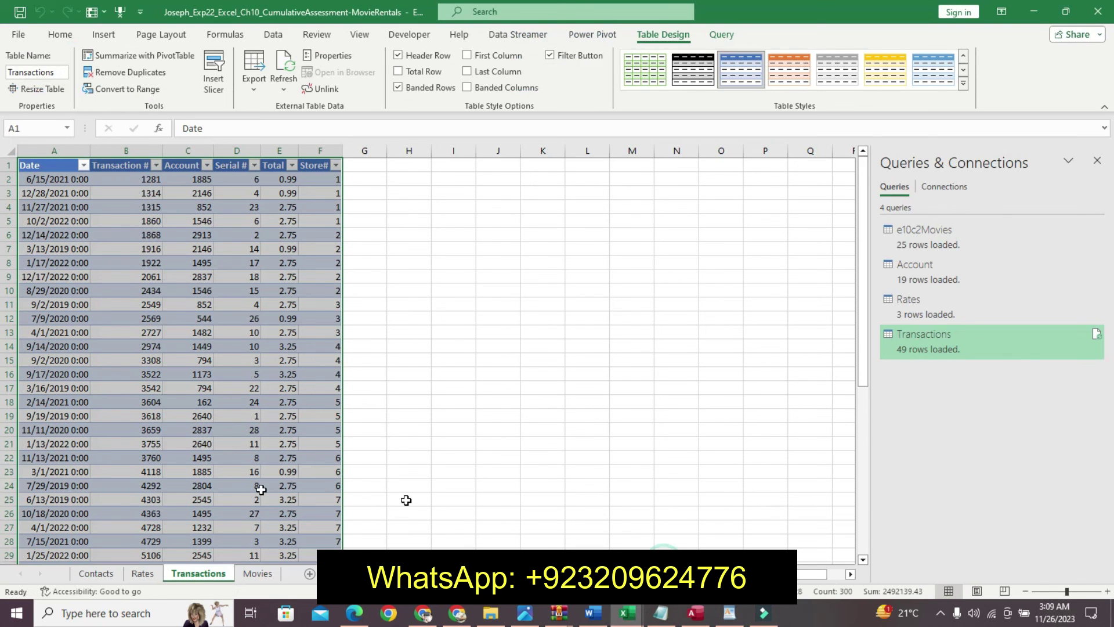
right_click(219, 576)
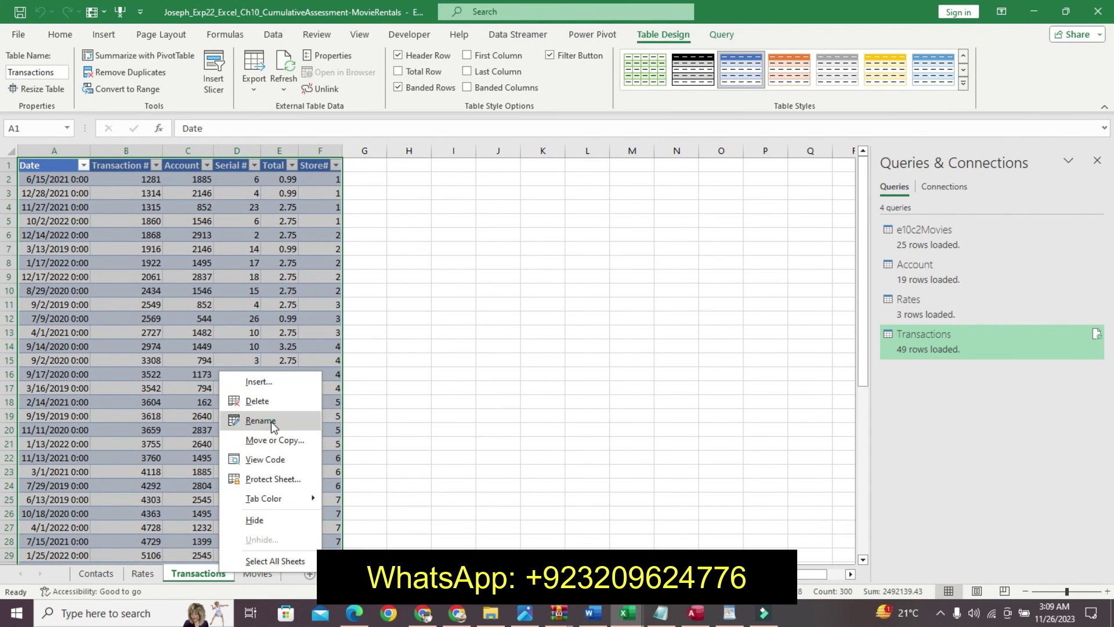
left_click(271, 421)
type("StoreInfo")
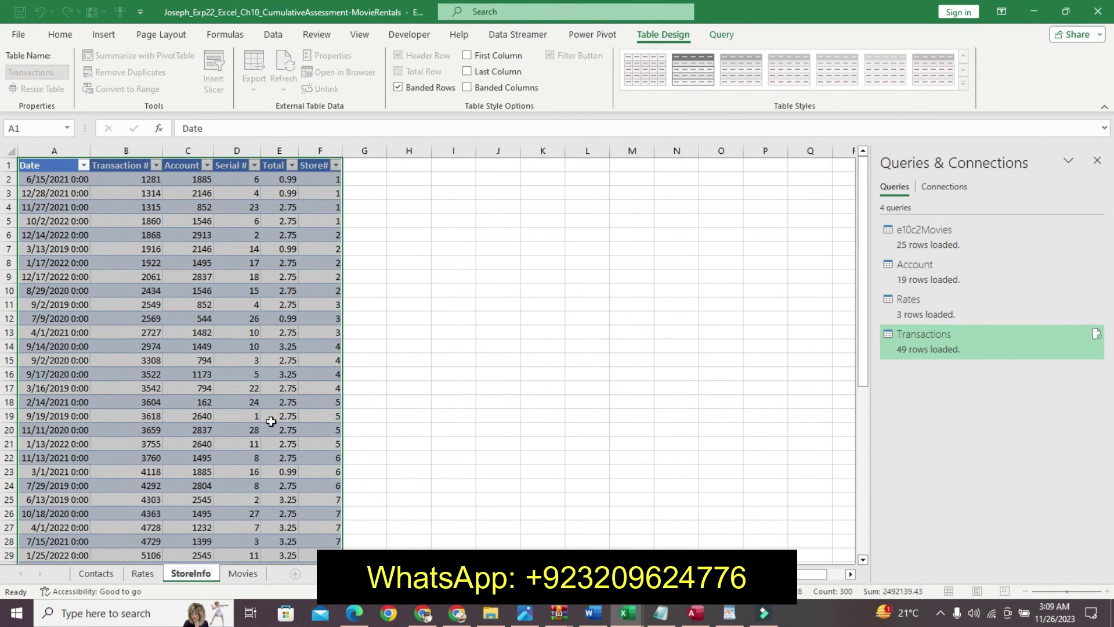
key("Return")
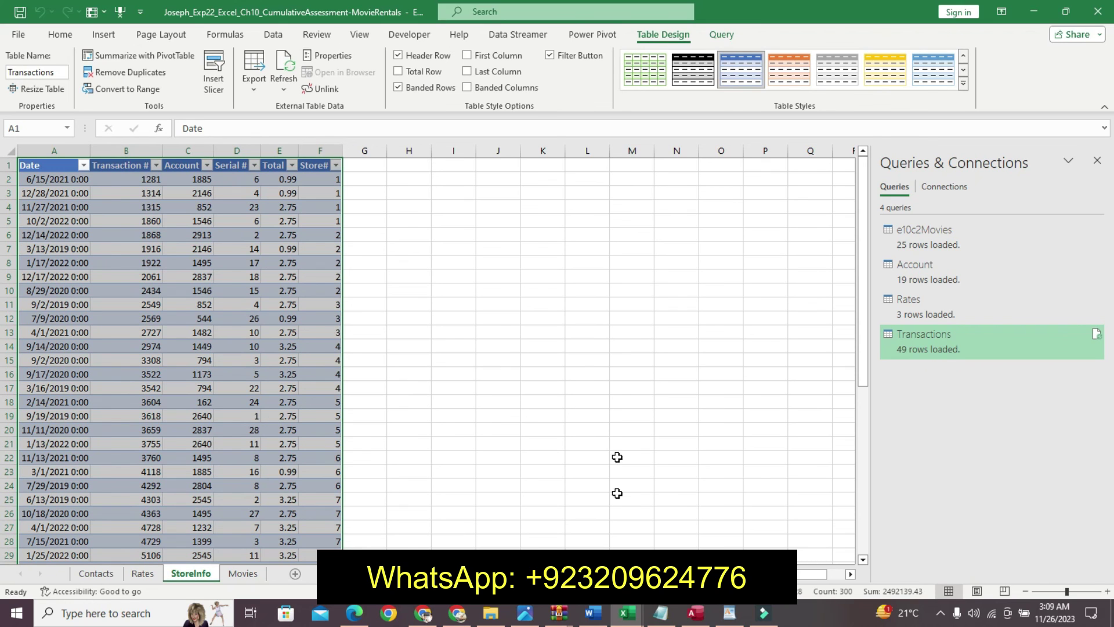
left_click(592, 613)
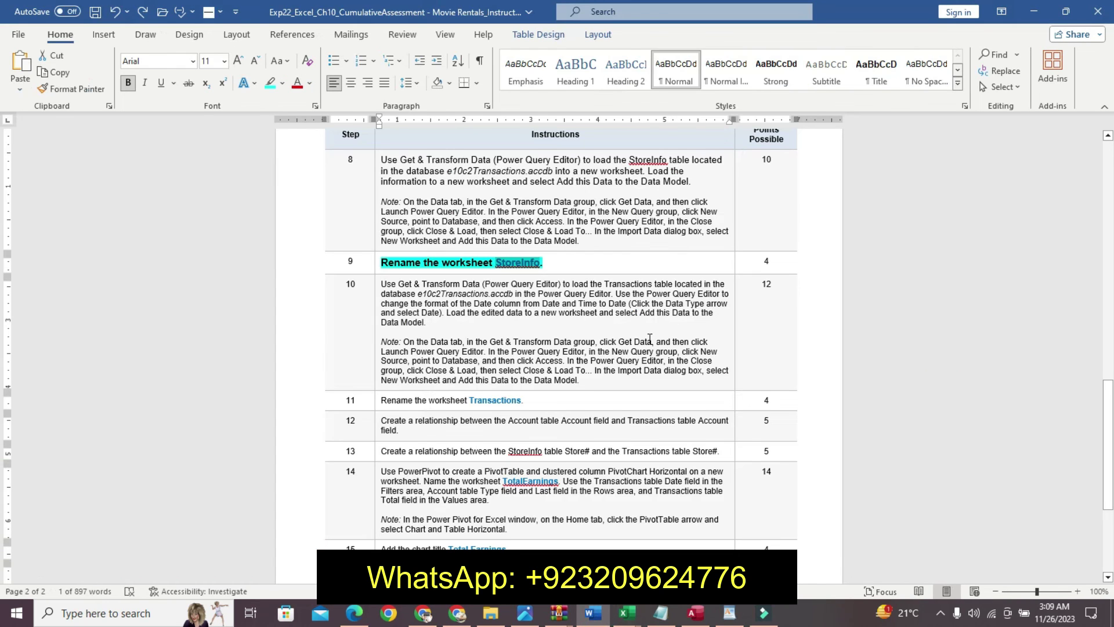
- Undo step 9's emphasis and scroll back to the top of the instructions
key("ctrl+z")
key("ctrl+z")
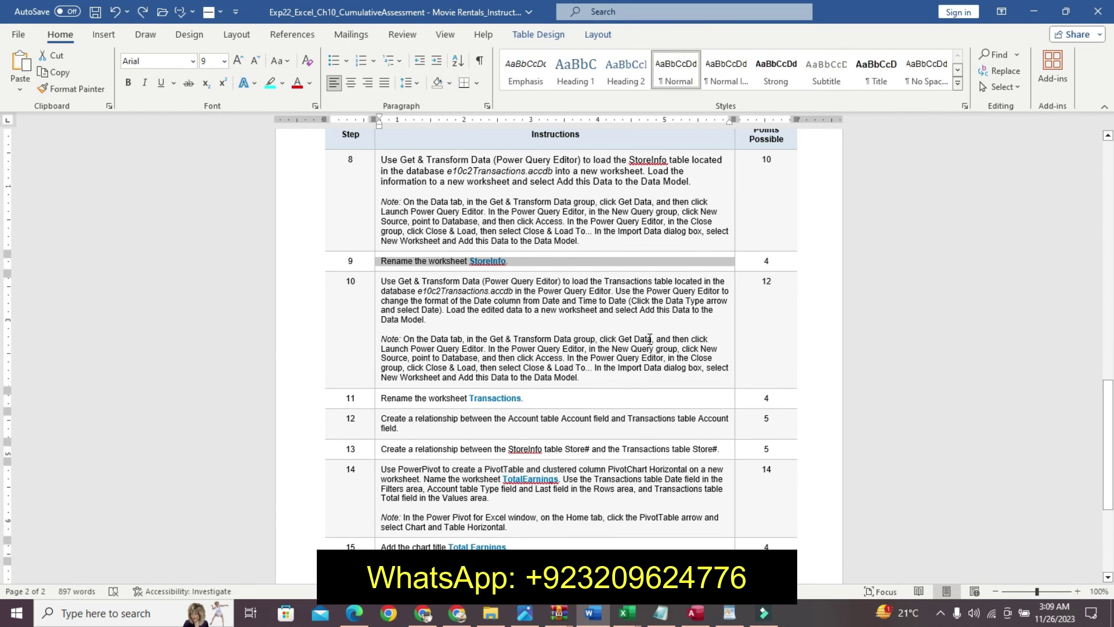
left_click_drag(1108, 415, 1111, 435)
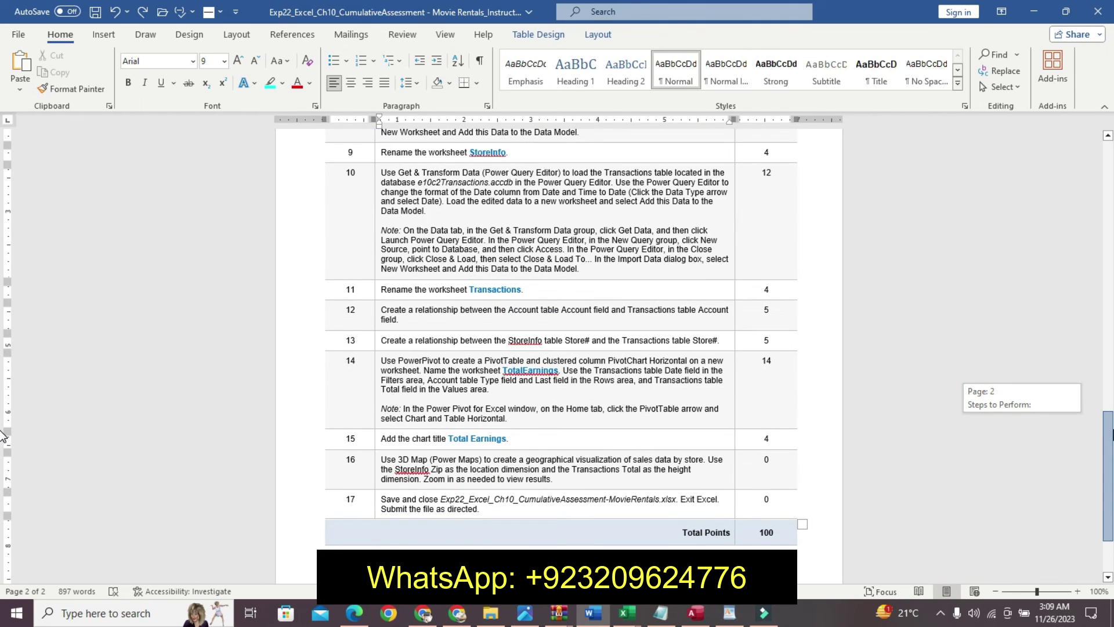
left_click_drag(1112, 435, 1109, 174)
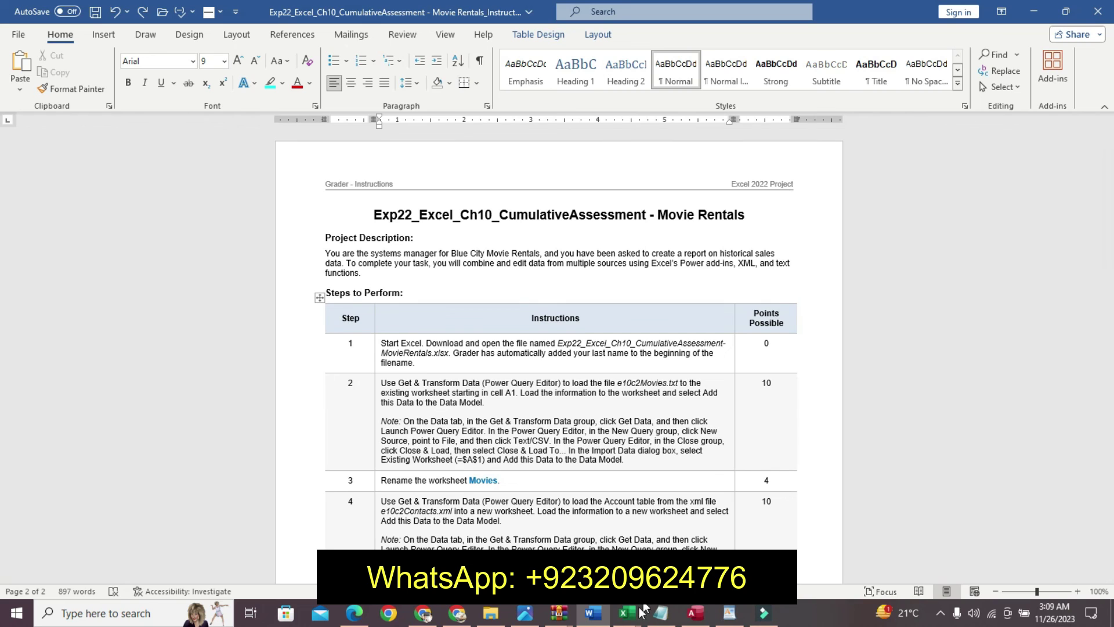
- Review the Movies, Rates and Contacts sheets in the workbook, finishing on Movies
mouse_move(625, 612)
left_click(676, 530)
left_click(587, 429)
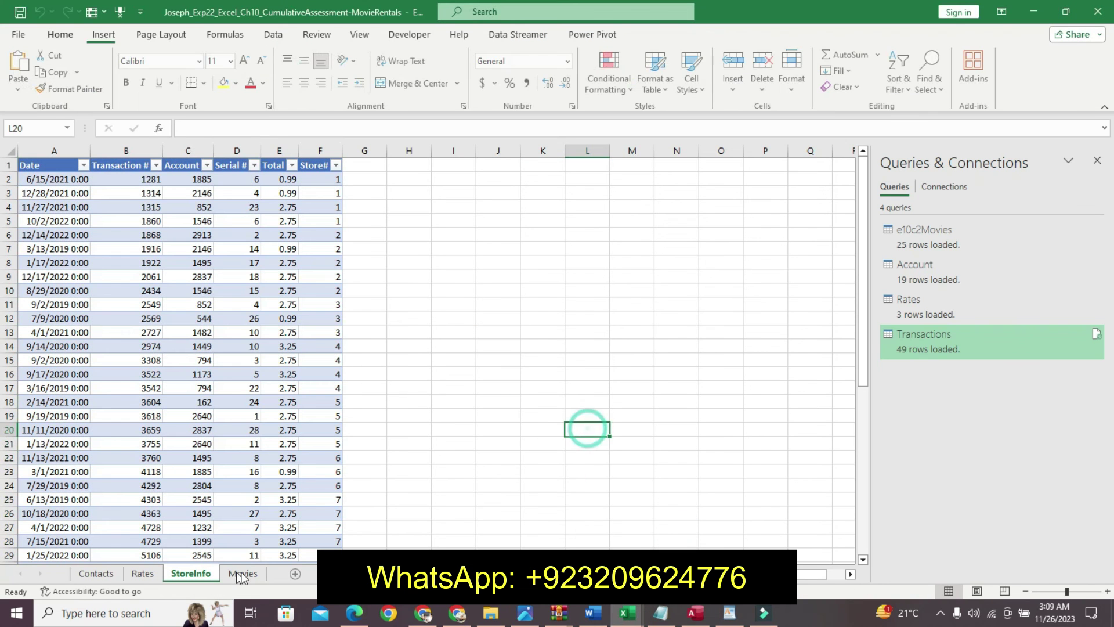
left_click(243, 574)
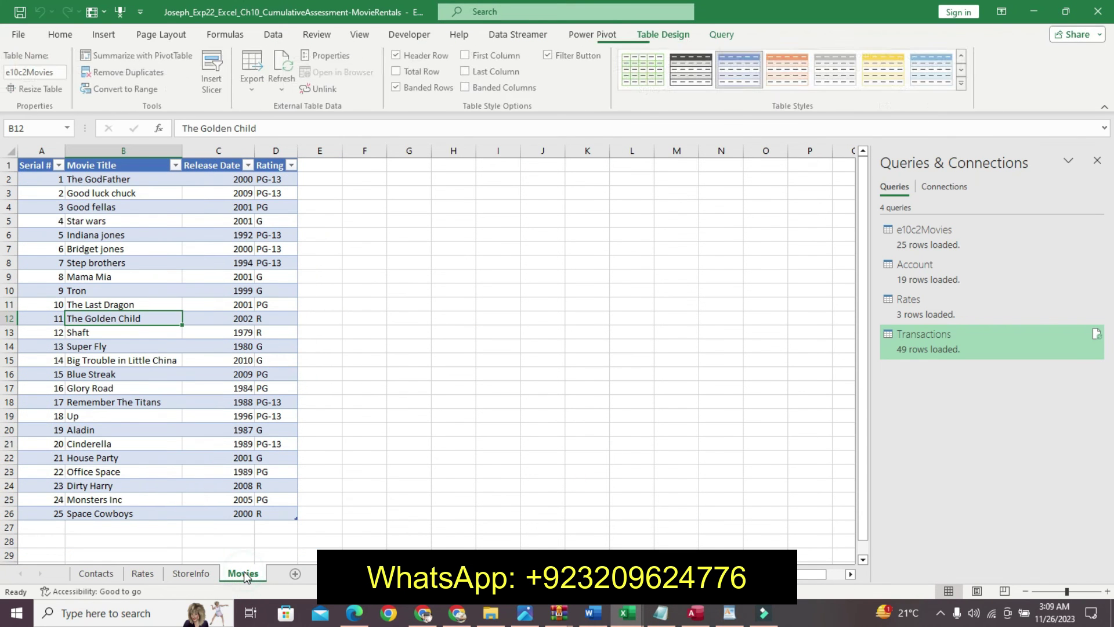
left_click(365, 401)
left_click(144, 575)
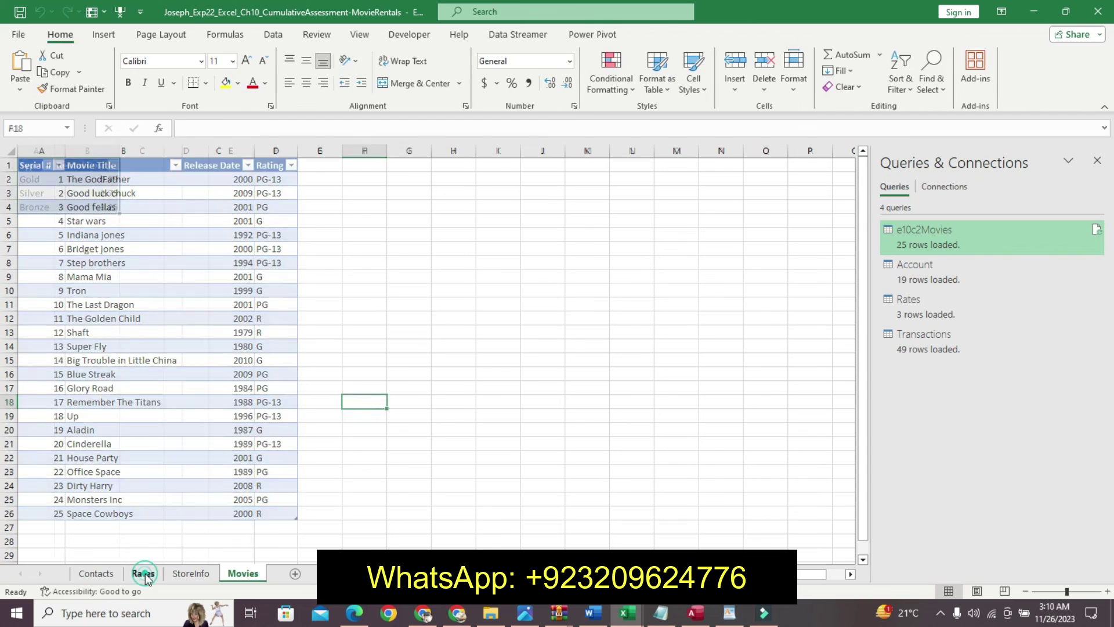
left_click(96, 573)
left_click(243, 573)
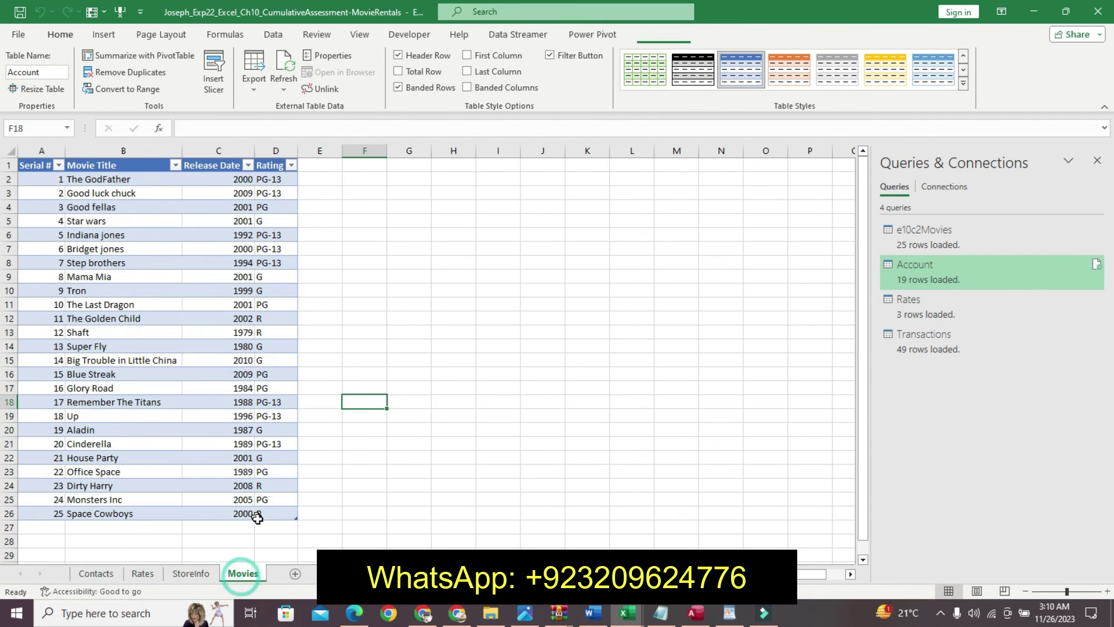